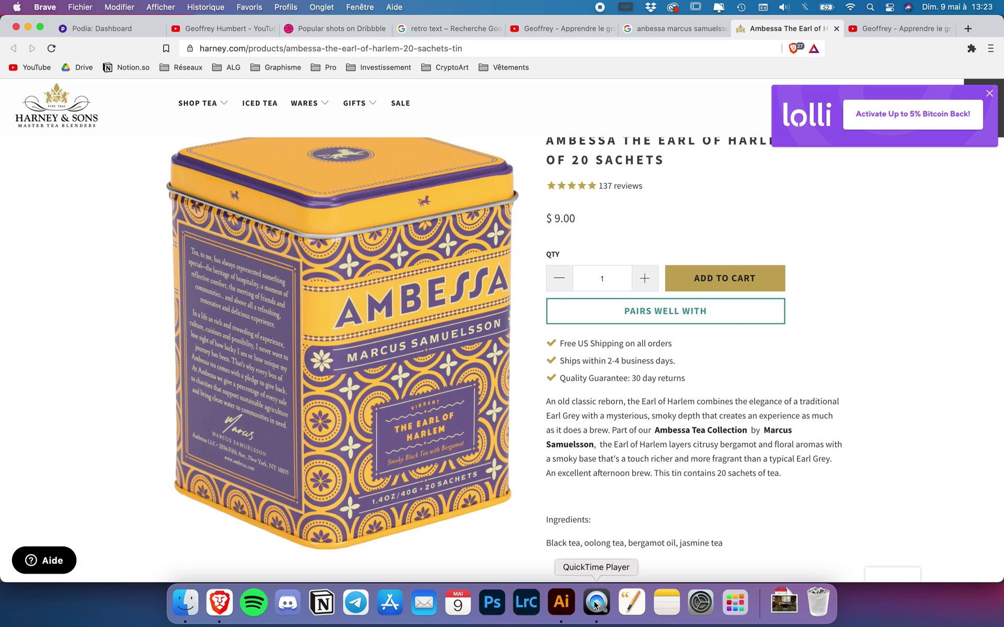
# Switch to Illustrator and examine the finished motif tile beside the pattern made from it
pyautogui.click(561, 603)
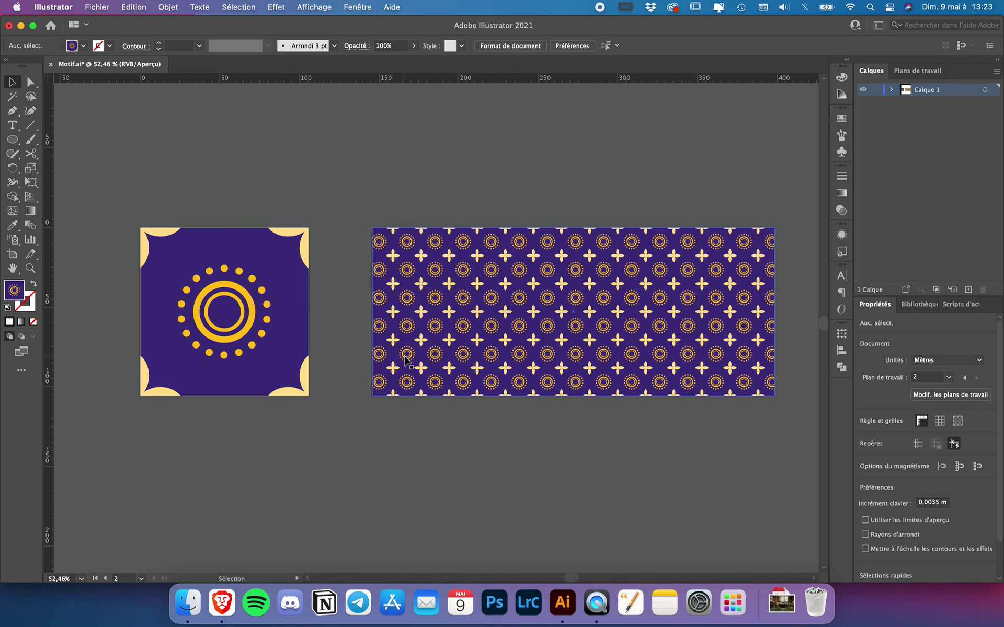
pyautogui.click(152, 371)
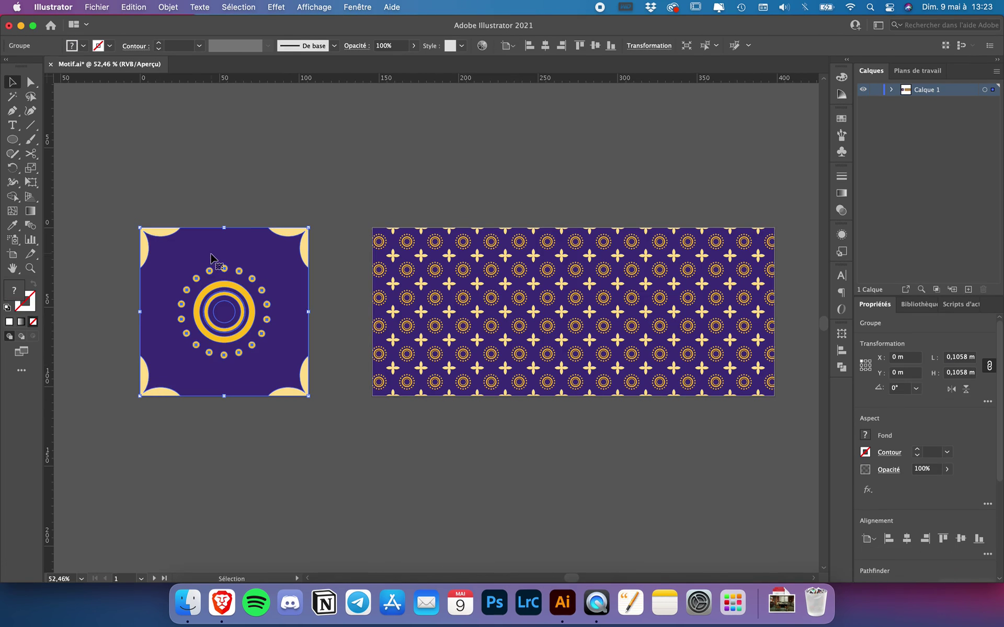
pyautogui.click(246, 181)
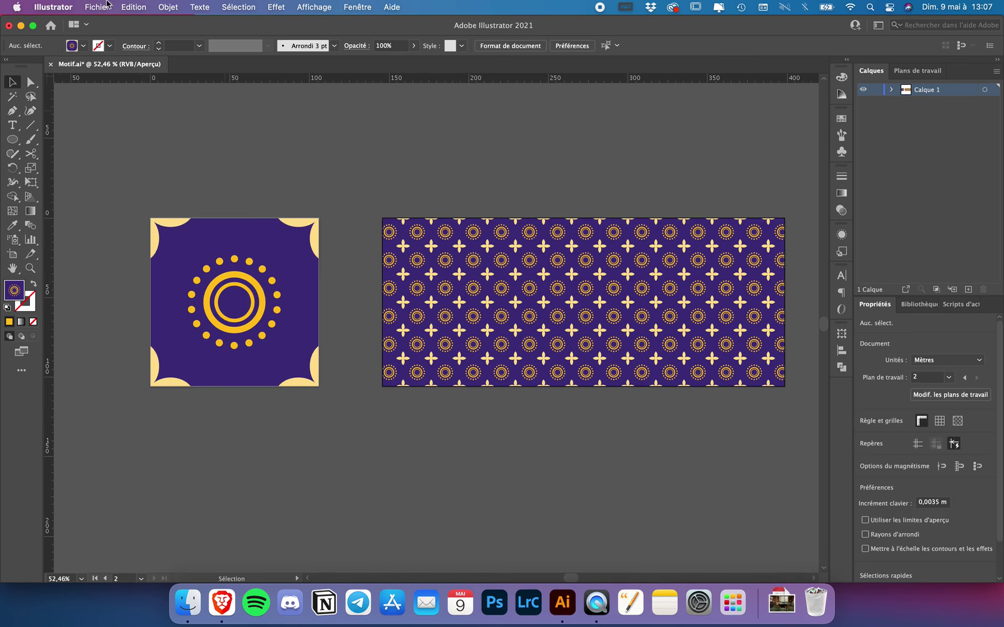
# Create a new 300 x 300 px document in RGB colour mode with 300 ppi raster effects
pyautogui.click(96, 7)
pyautogui.click(103, 21)
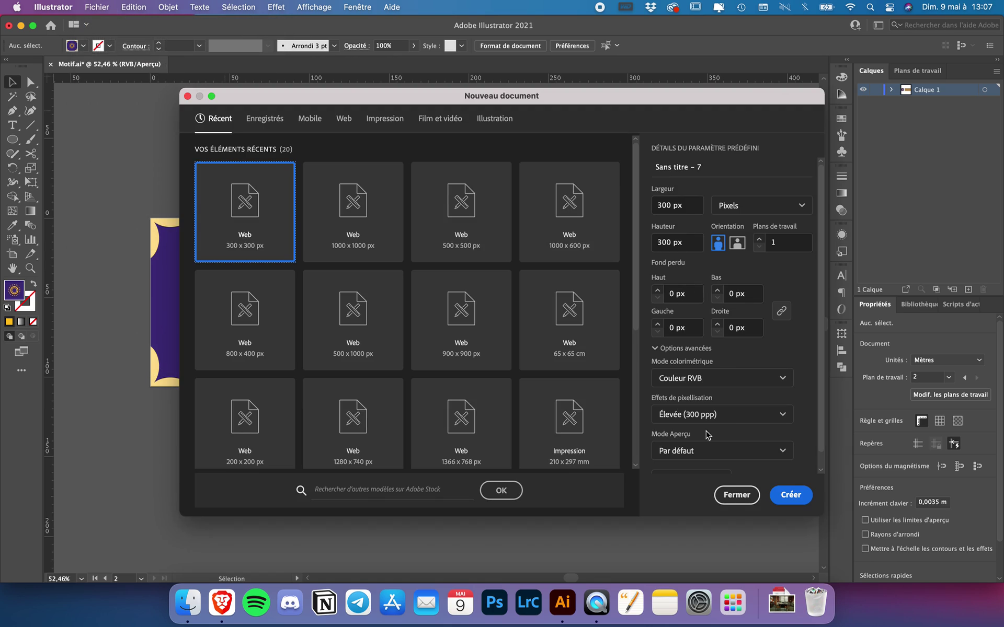
pyautogui.click(791, 495)
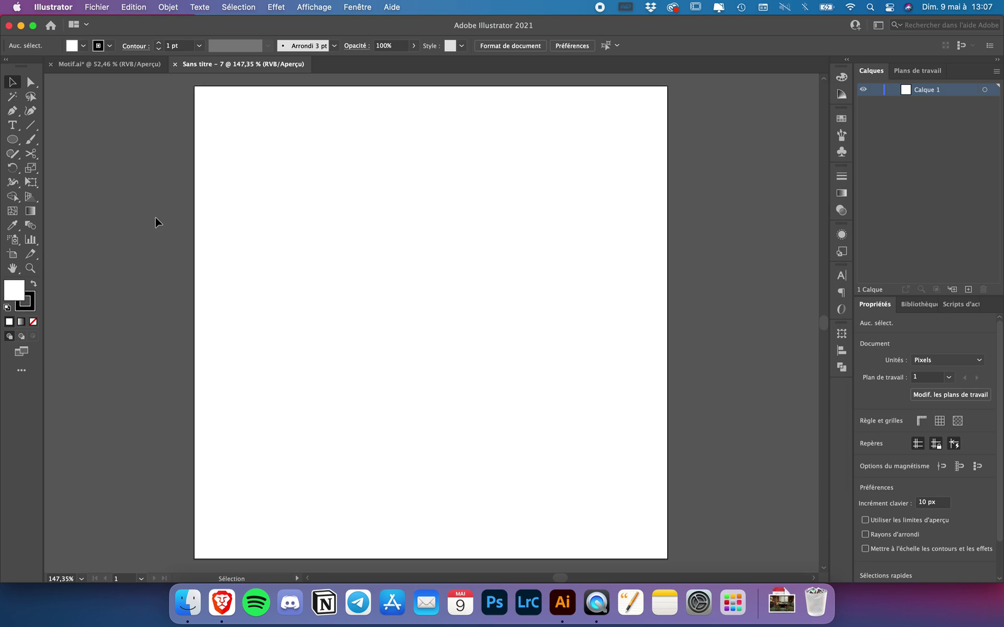
# Set the fill colour to purple #432F7F and save it as a new swatch
pyautogui.doubleClick(16, 290)
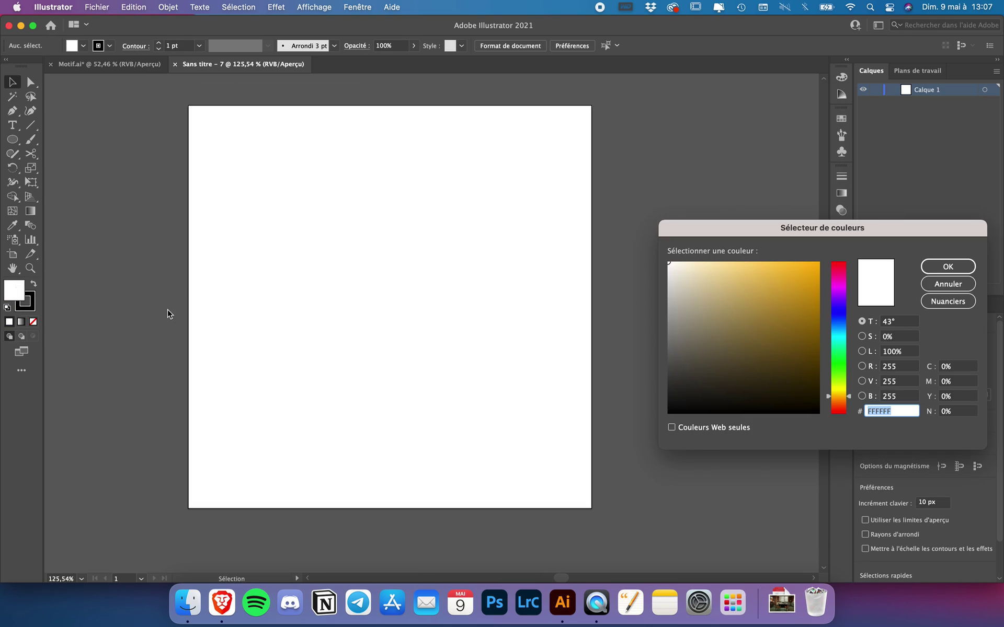
pyautogui.write('432F7F')
pyautogui.press('Return')
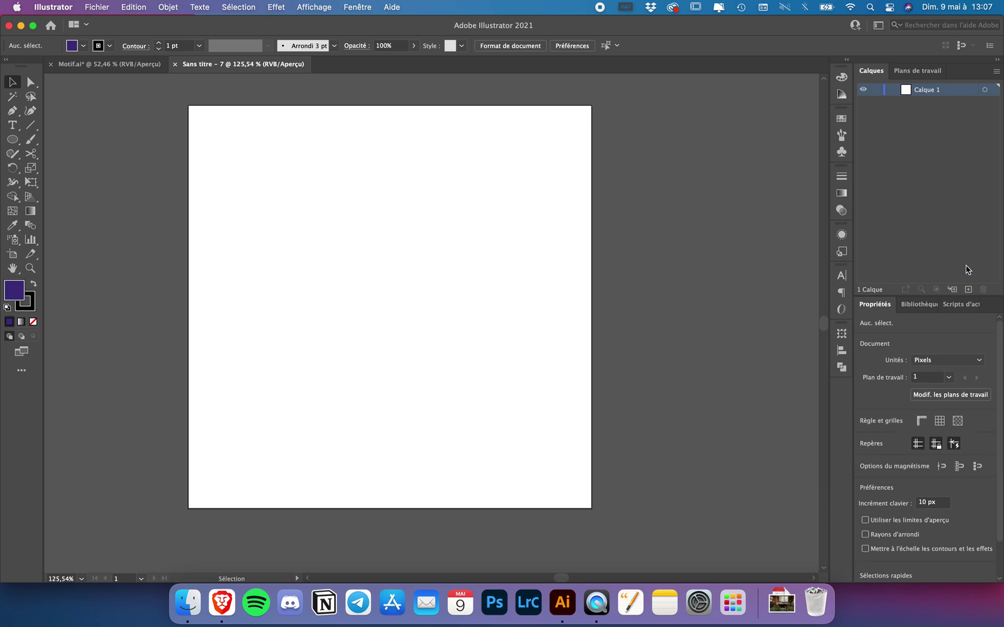
pyautogui.click(84, 46)
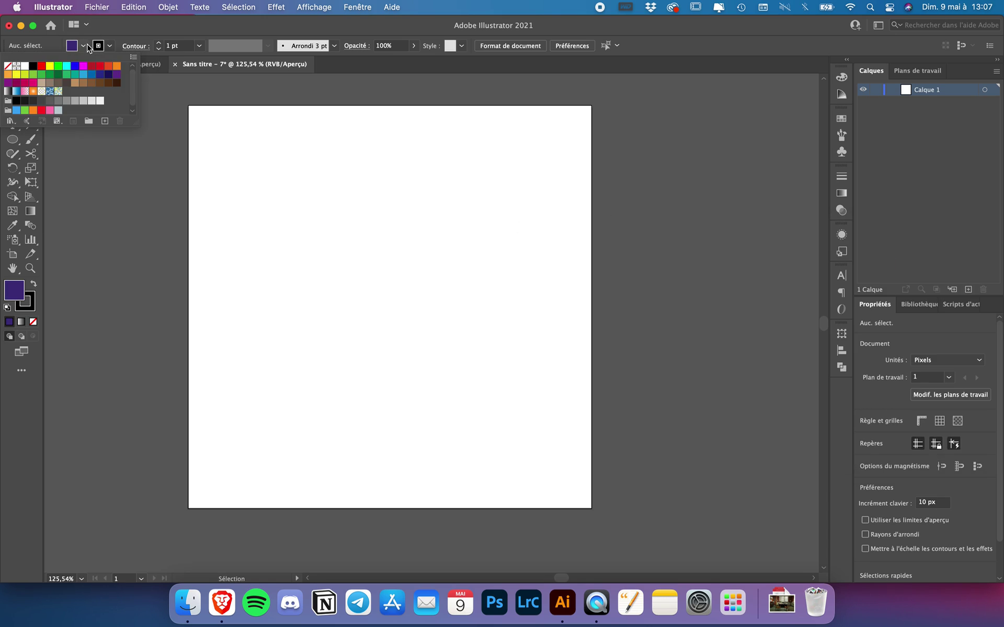
pyautogui.click(105, 121)
pyautogui.click(499, 365)
# Draw a 300 x 300 px rectangle with the purple fill and no stroke
pyautogui.moveTo(12, 139); pyautogui.dragTo(68, 135)
pyautogui.click(109, 46)
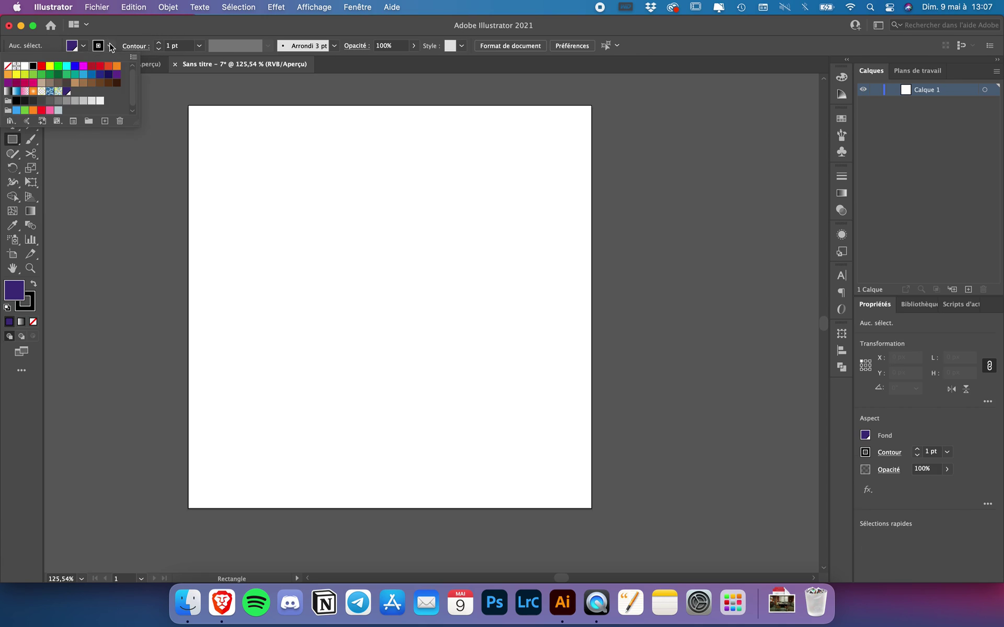
pyautogui.click(10, 68)
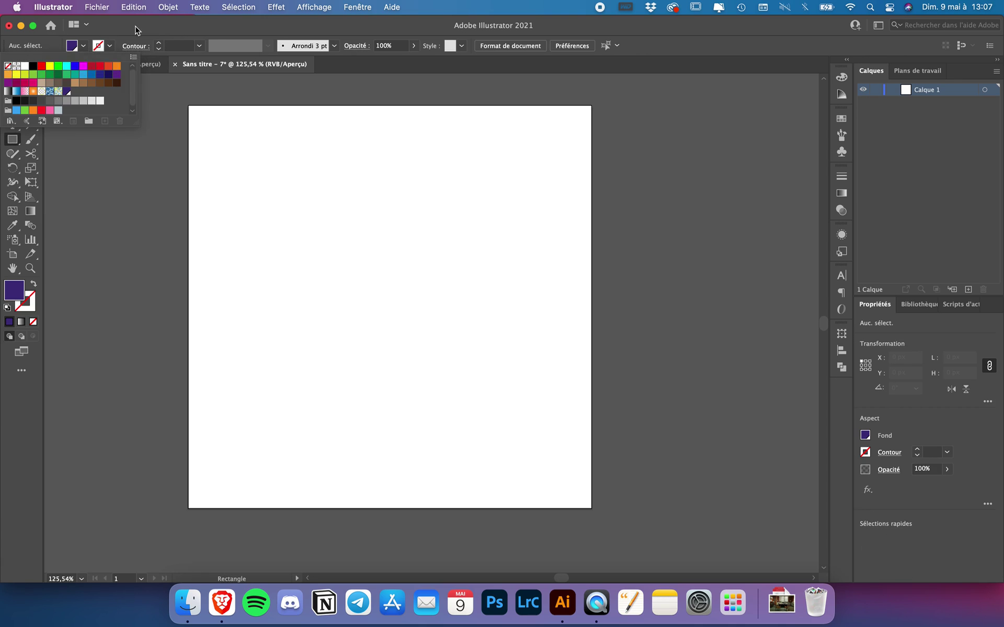
pyautogui.click(381, 289)
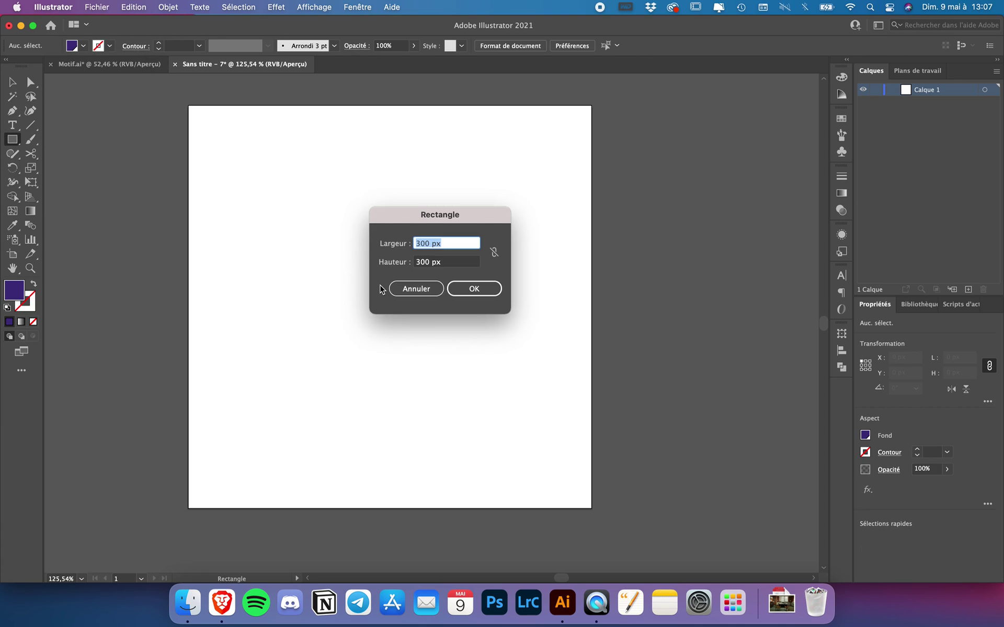
pyautogui.click(484, 290)
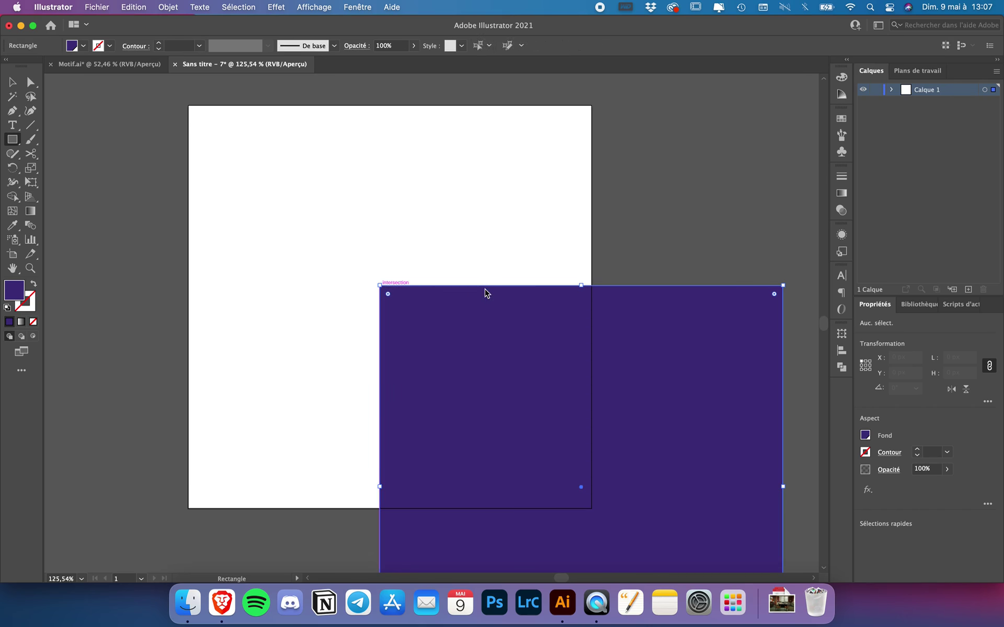
# Move the purple rectangle further onto the artboard and bring up the alignment controls
pyautogui.click(11, 82)
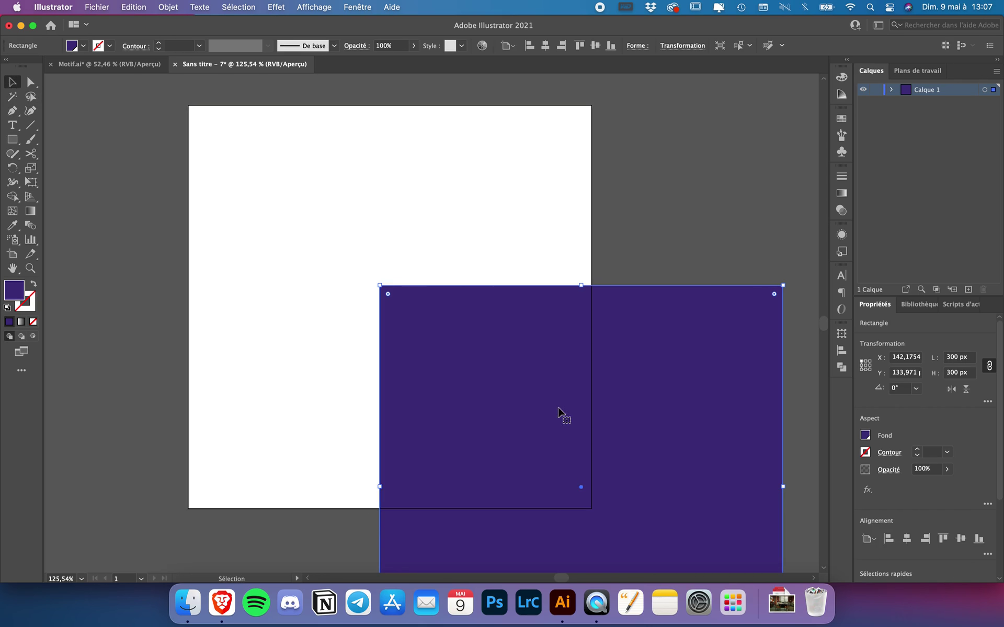
pyautogui.moveTo(556, 418); pyautogui.dragTo(458, 283)
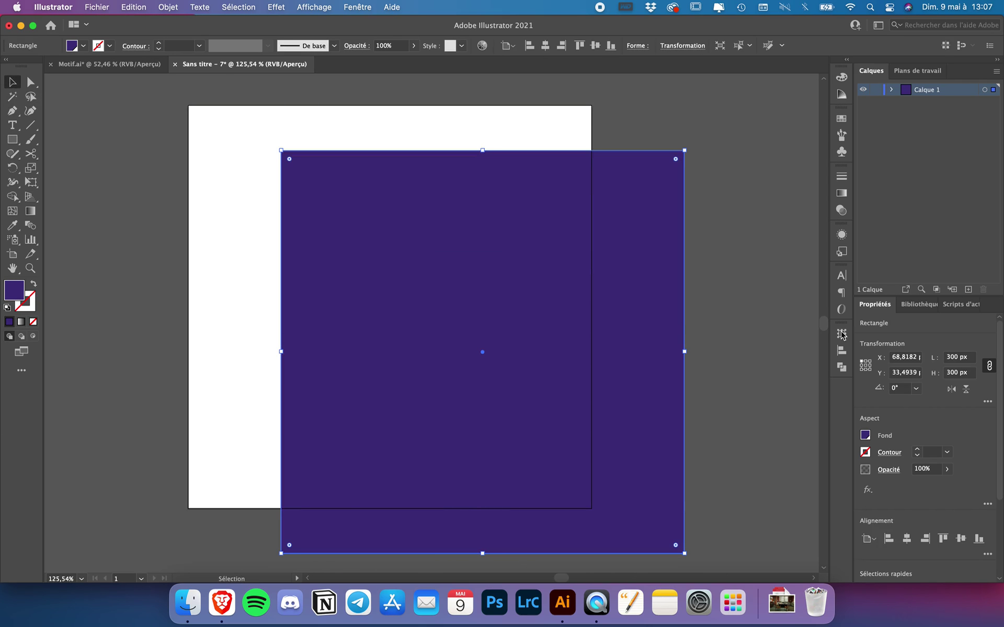
pyautogui.click(843, 351)
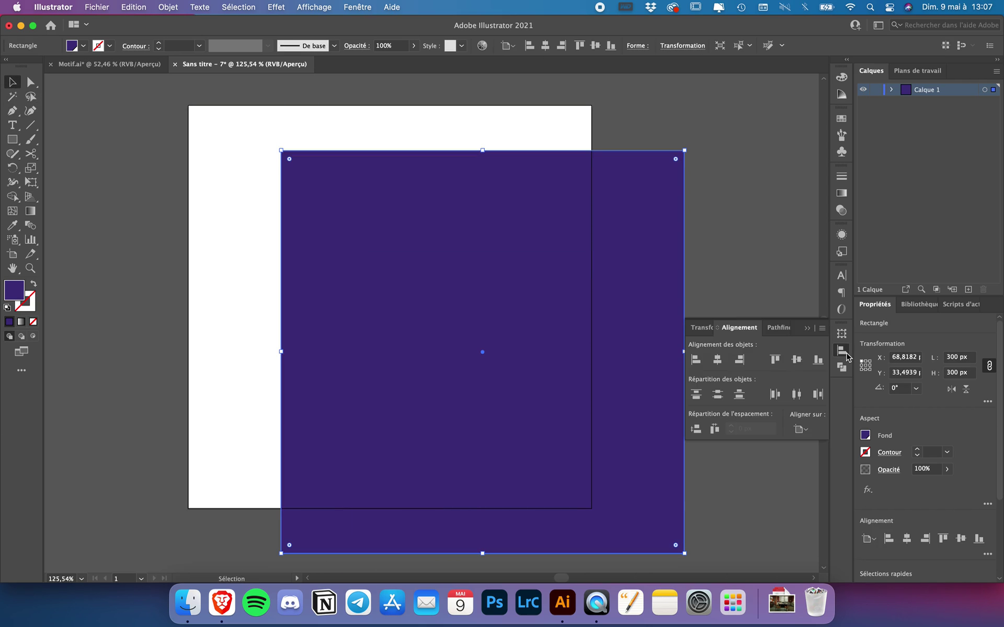
# Hide the extra alignment options for spacing distribution and align-to, and show them again
pyautogui.click(359, 6)
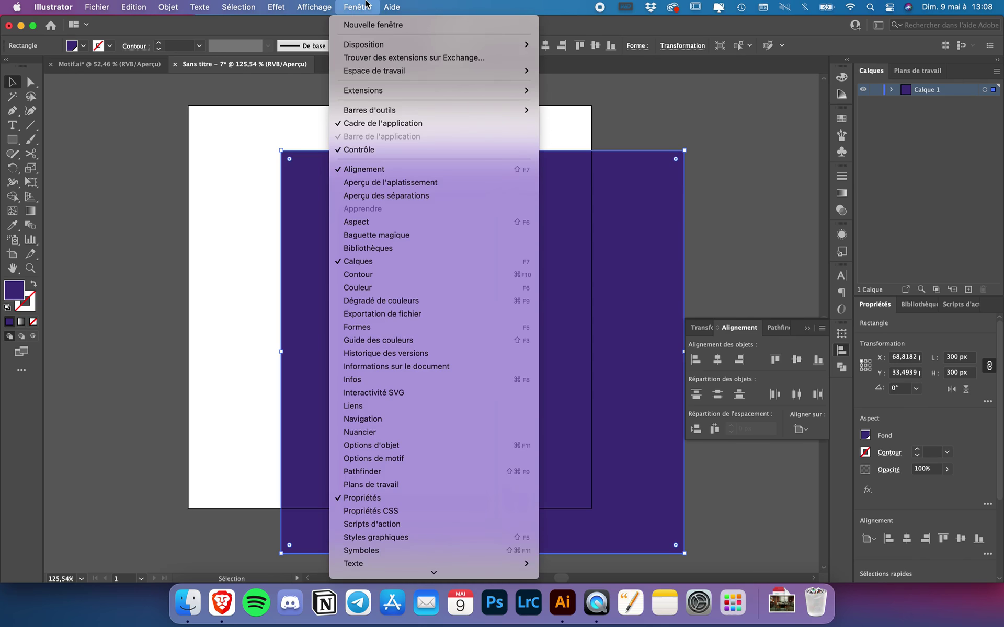
pyautogui.click(381, 175)
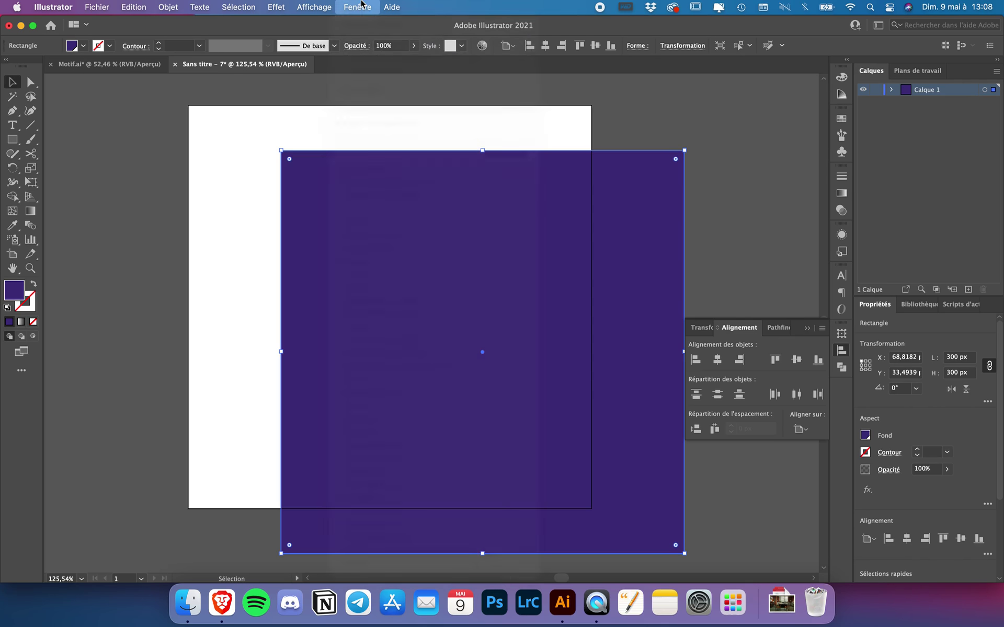
pyautogui.click(822, 328)
pyautogui.click(847, 331)
pyautogui.click(822, 328)
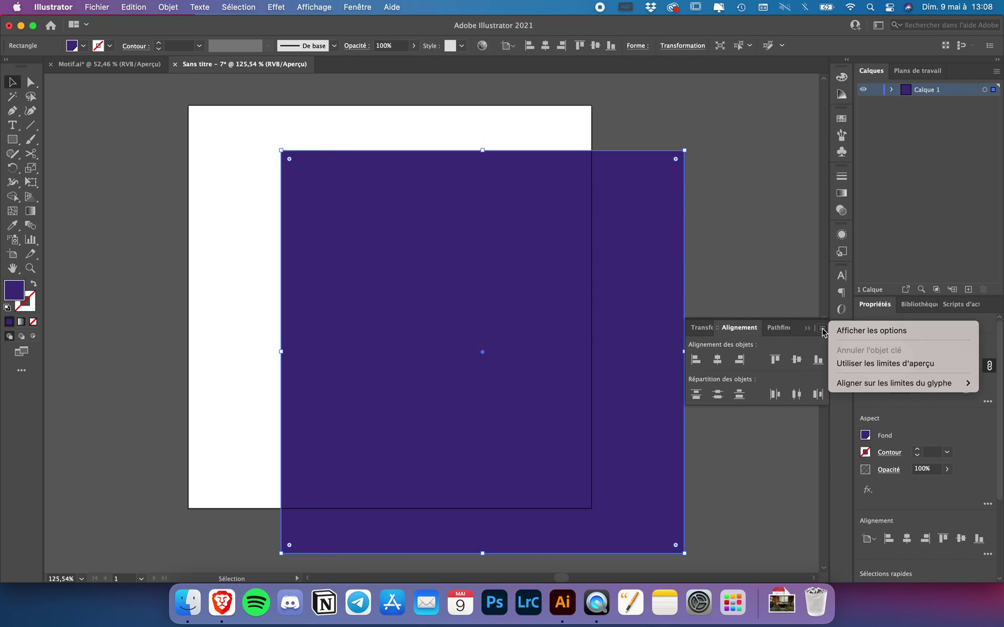
pyautogui.click(872, 334)
# Align the purple rectangle to the artboard, centring it horizontally and vertically
pyautogui.click(807, 431)
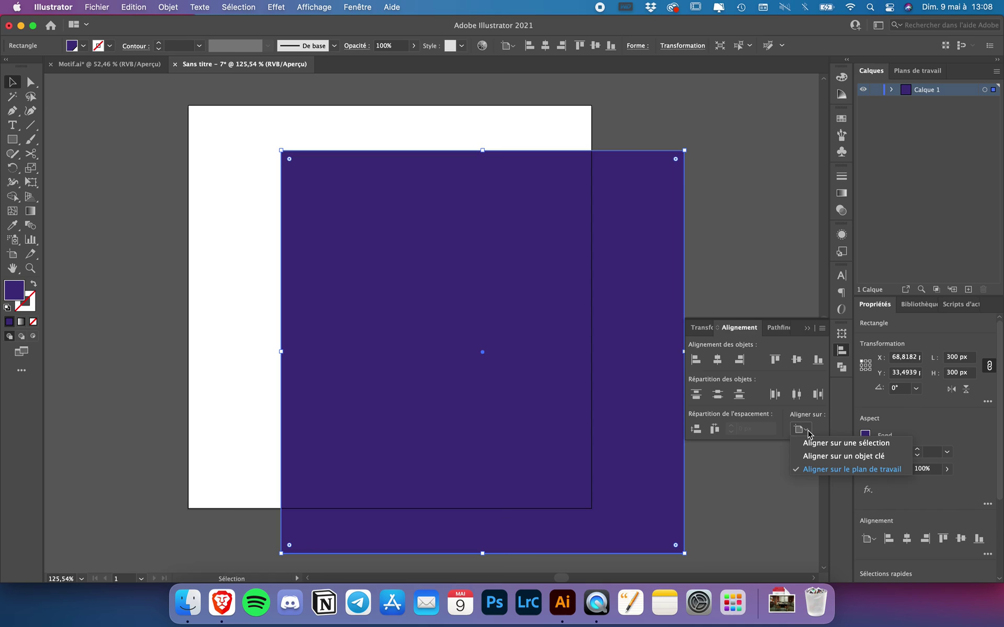
pyautogui.click(827, 470)
pyautogui.click(718, 359)
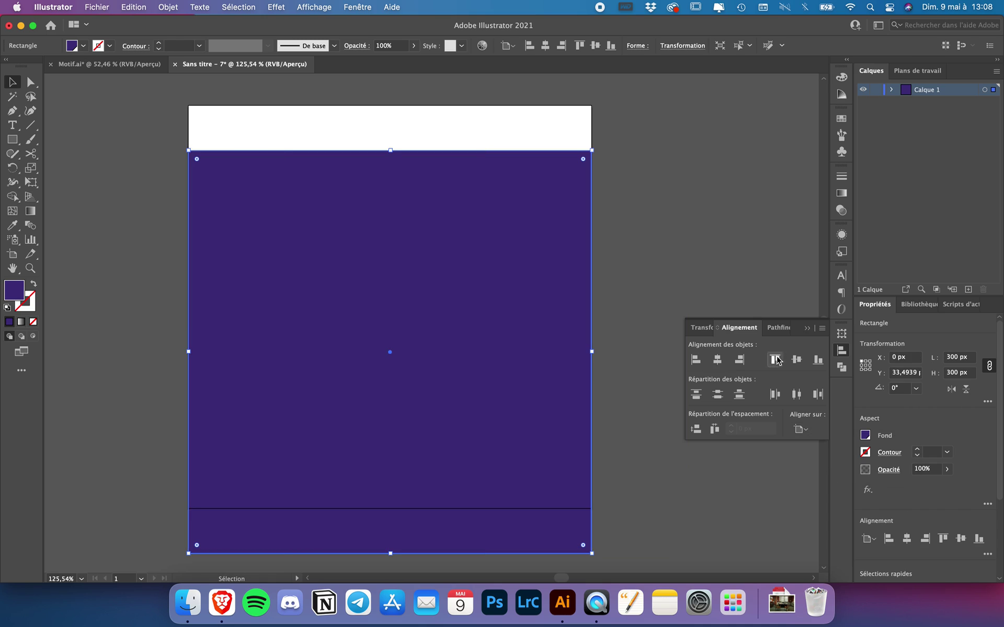
pyautogui.click(796, 361)
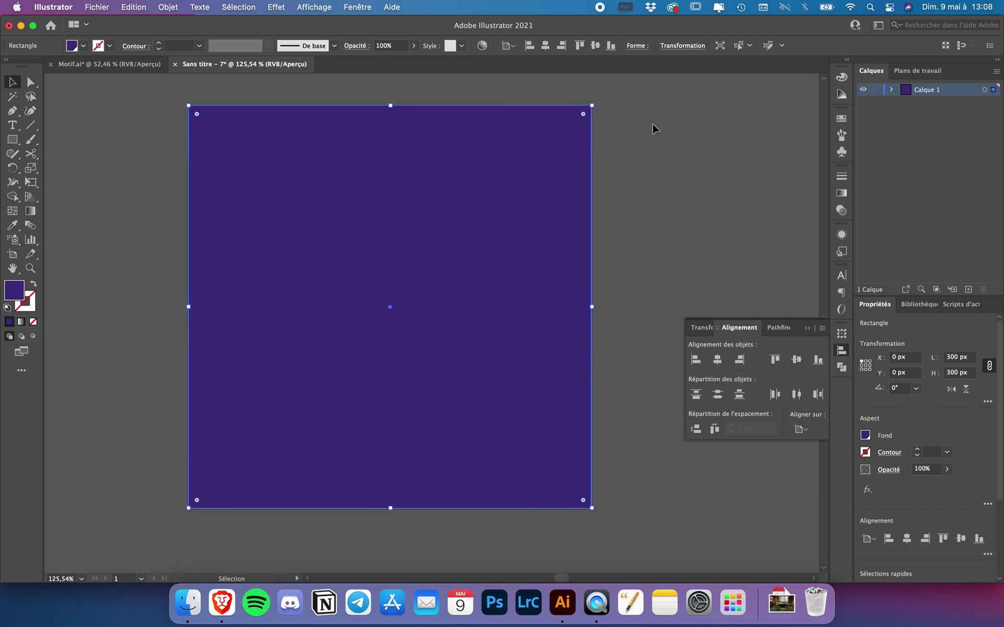
# Lock the purple background rectangle inside Calque 1 and put the alignment controls away
pyautogui.click(891, 90)
pyautogui.click(871, 104)
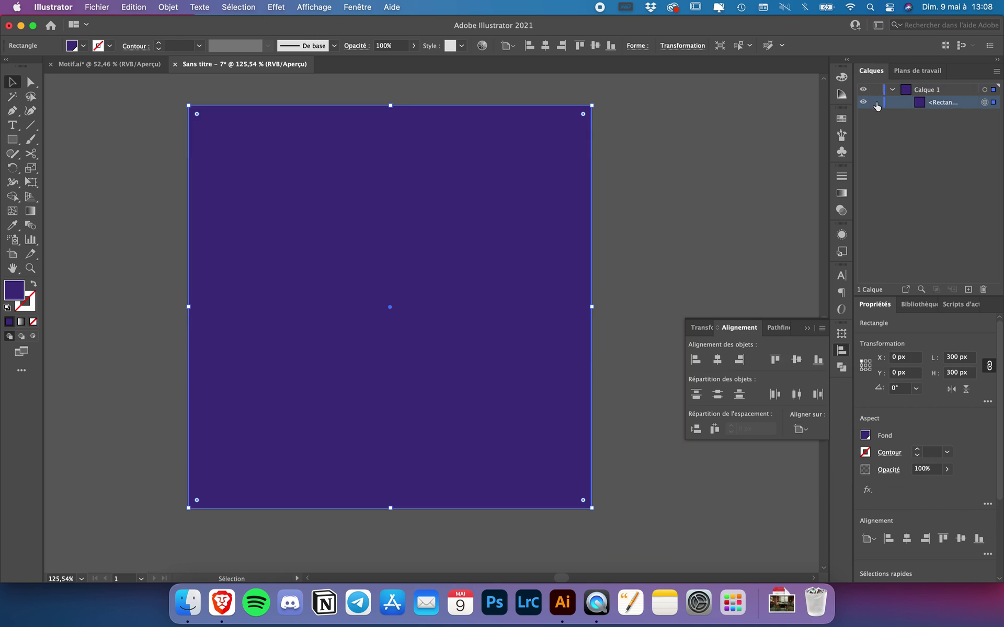
pyautogui.click(892, 90)
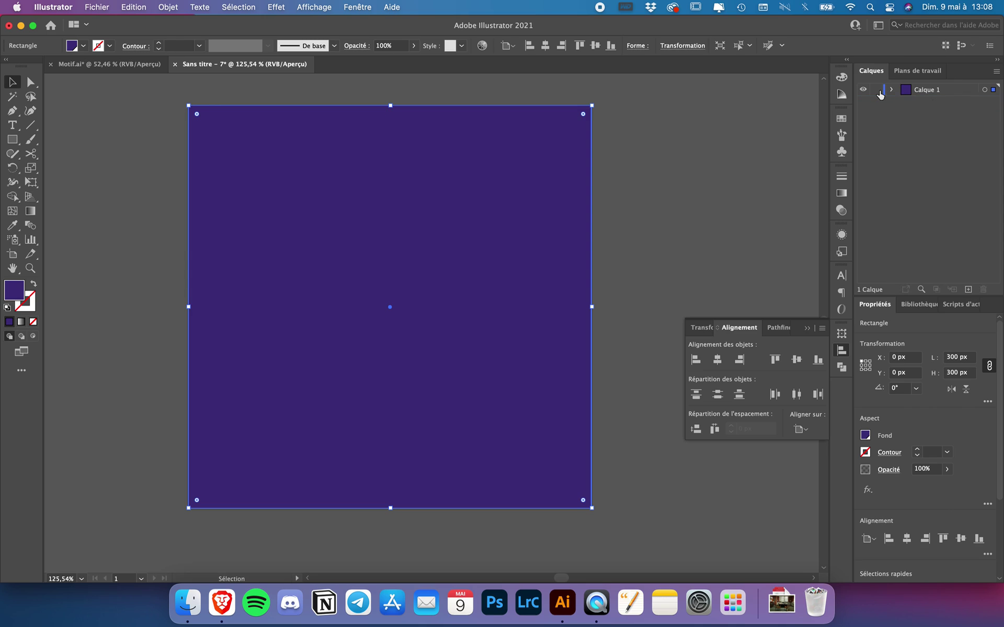
pyautogui.click(892, 90)
pyautogui.click(949, 110)
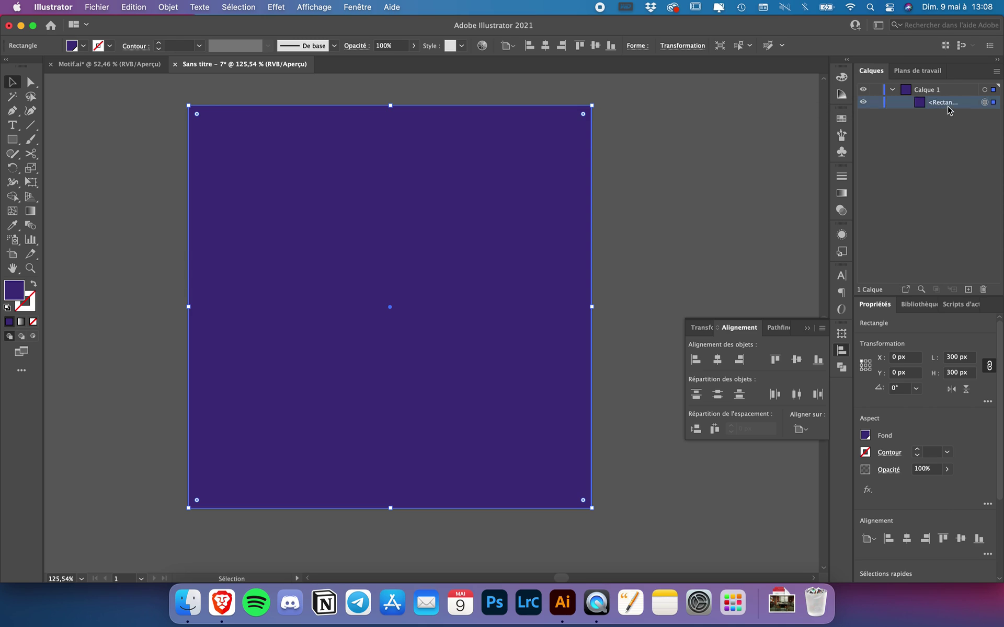
pyautogui.click(876, 103)
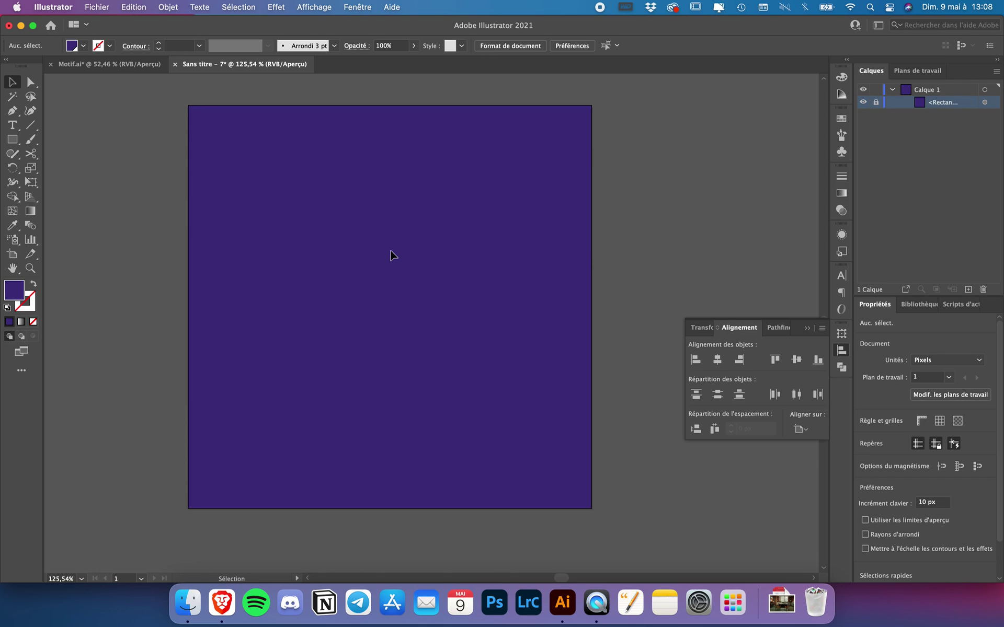
pyautogui.click(743, 329)
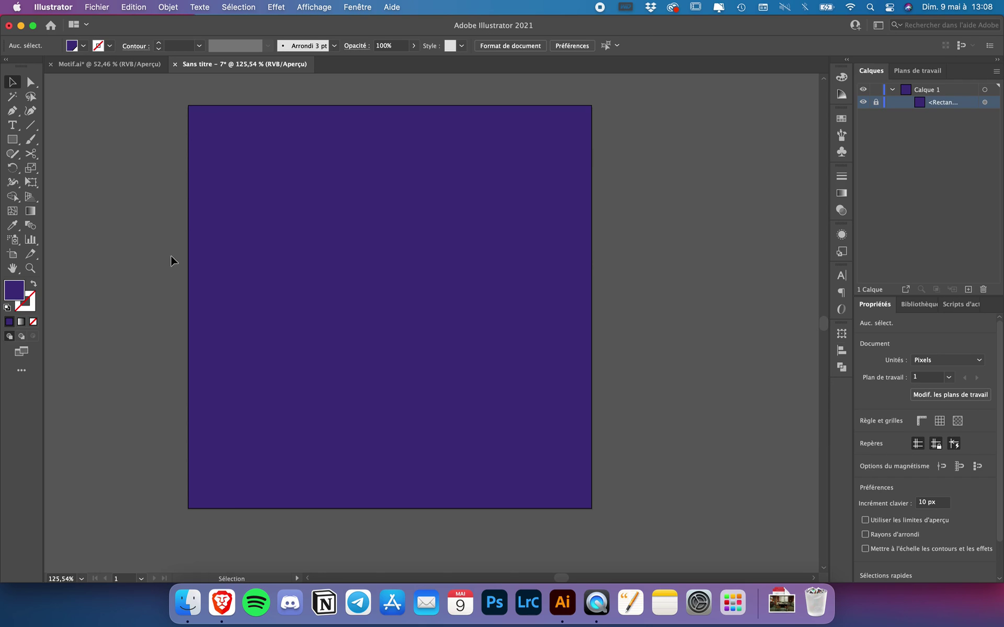
# Set the fill colour to yellow #FFC31A and save it as a new global swatch
pyautogui.hscroll(-2, 238, 264)
pyautogui.scroll(1, 237, 263)
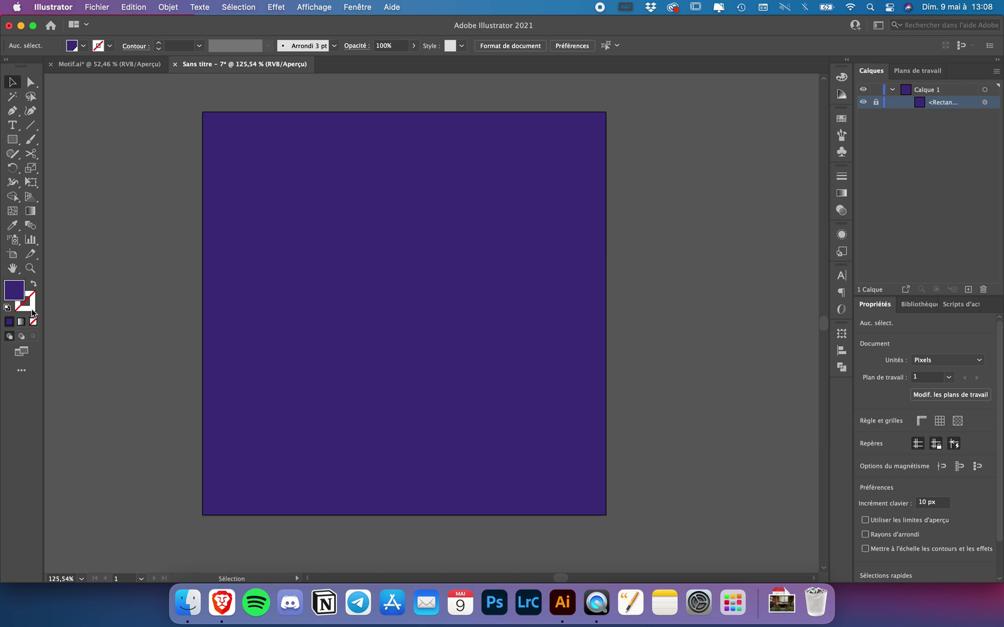
pyautogui.doubleClick(15, 292)
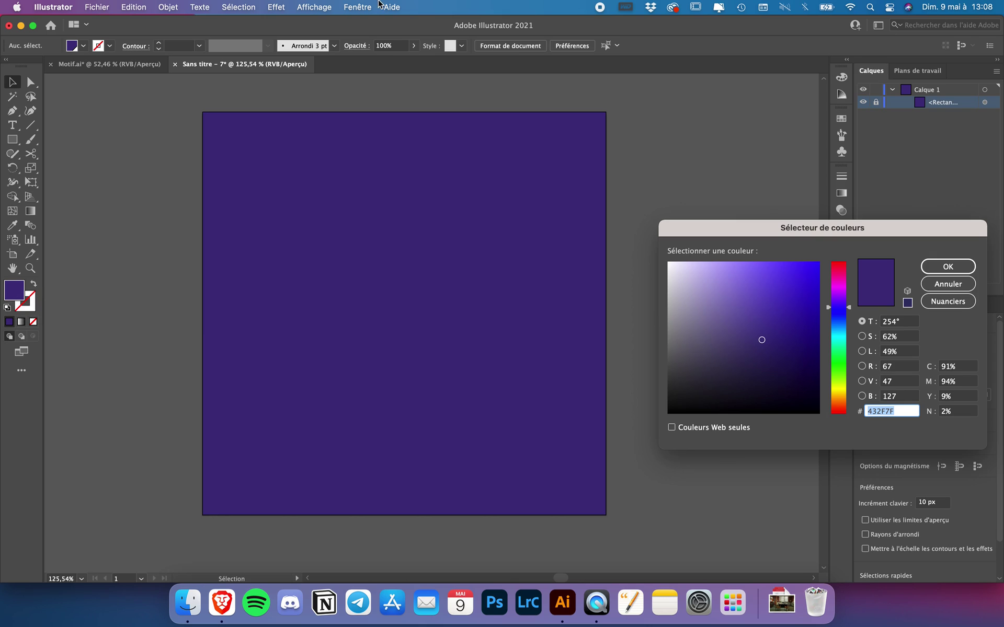
pyautogui.moveTo(883, 225); pyautogui.dragTo(818, 230)
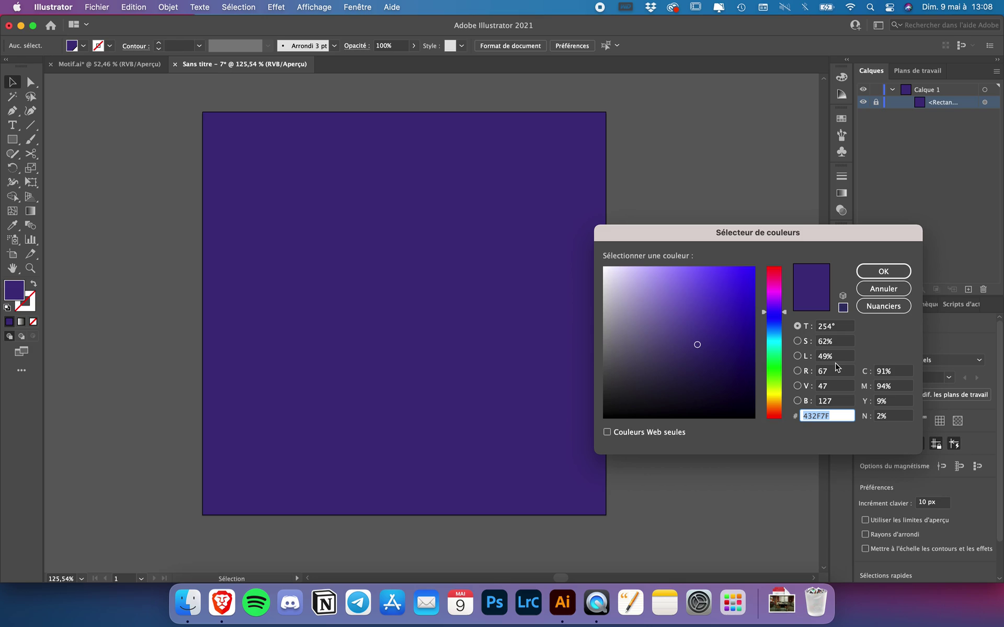
pyautogui.write('FFC31A')
pyautogui.press('Return')
pyautogui.click(83, 45)
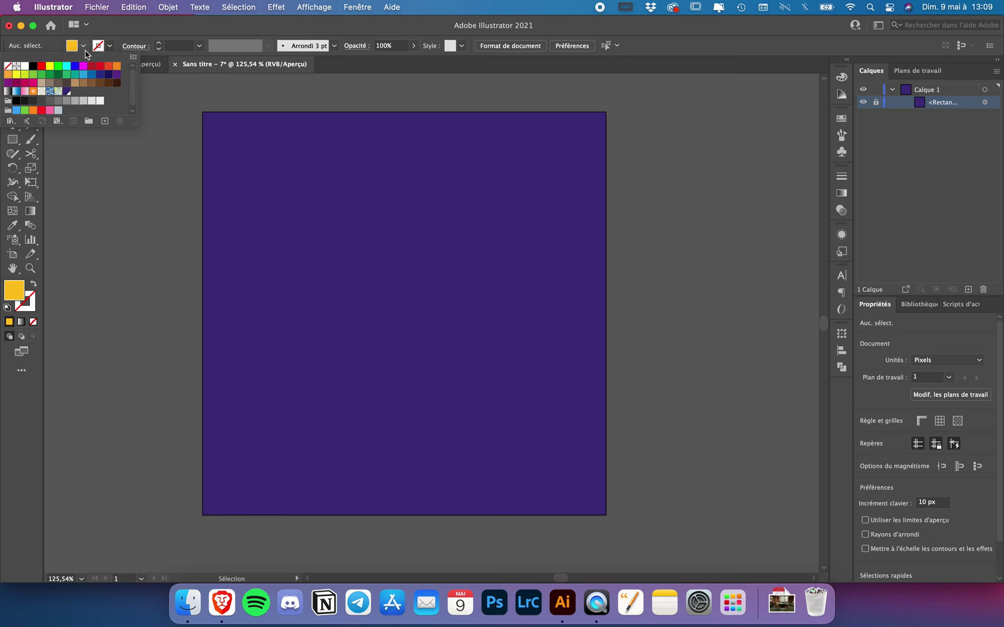
pyautogui.click(104, 121)
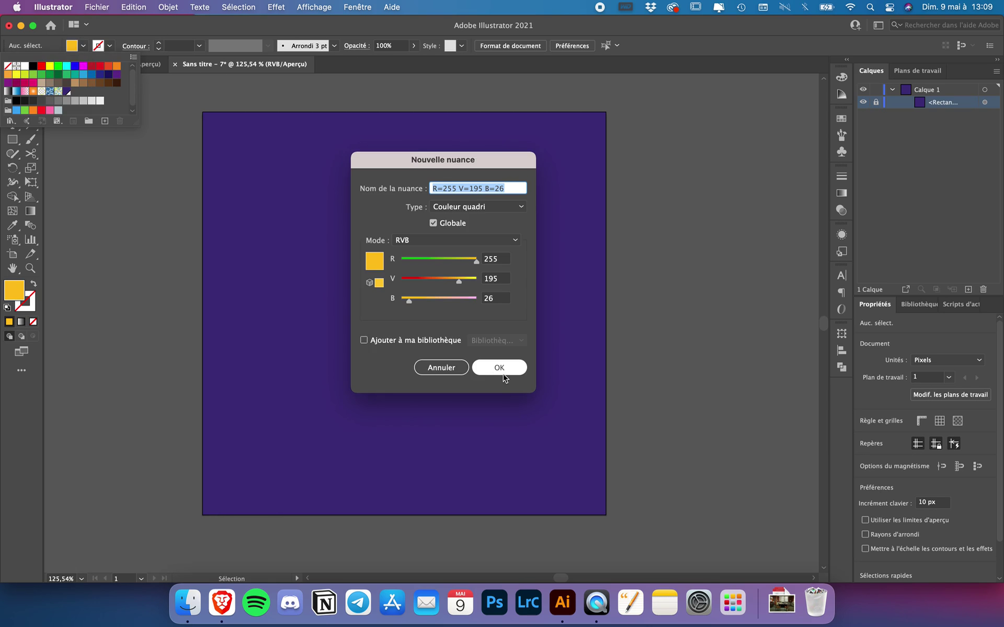
pyautogui.click(502, 371)
pyautogui.click(256, 27)
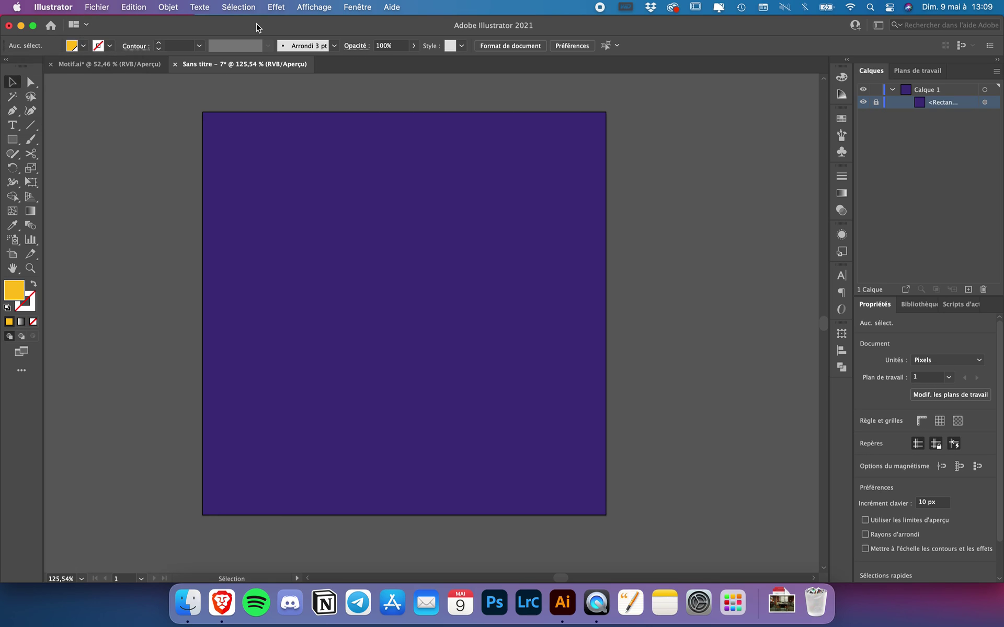
# Draw a 50 x 50 px yellow circle near the middle of the purple square with the Ellipse tool
pyautogui.click(12, 140)
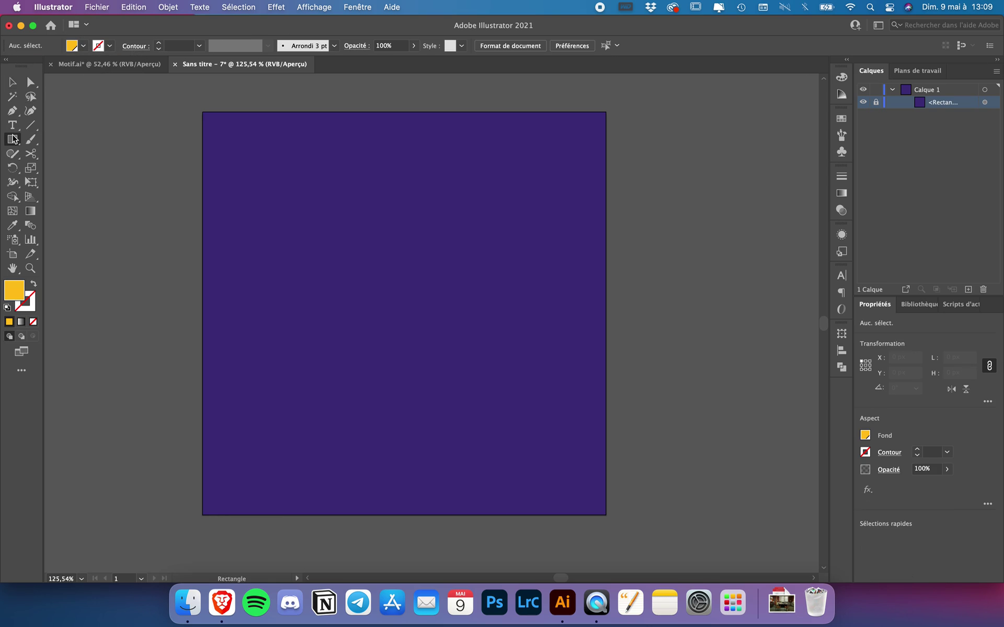
pyautogui.click(73, 168)
pyautogui.click(378, 298)
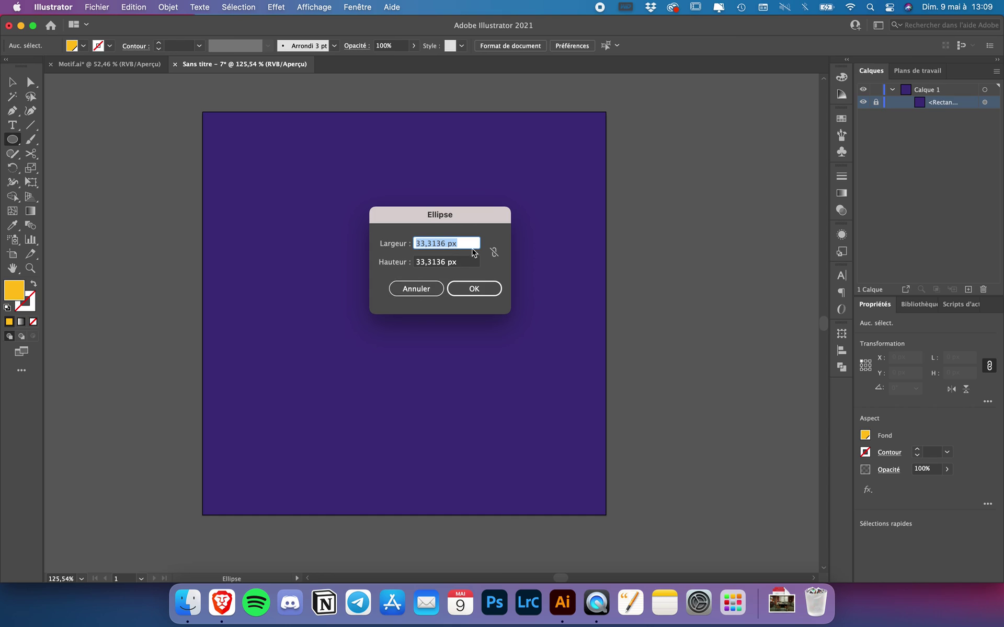
pyautogui.write('50')
pyautogui.press('Tab')
pyautogui.write('50')
pyautogui.press('Tab')
pyautogui.press('Return')
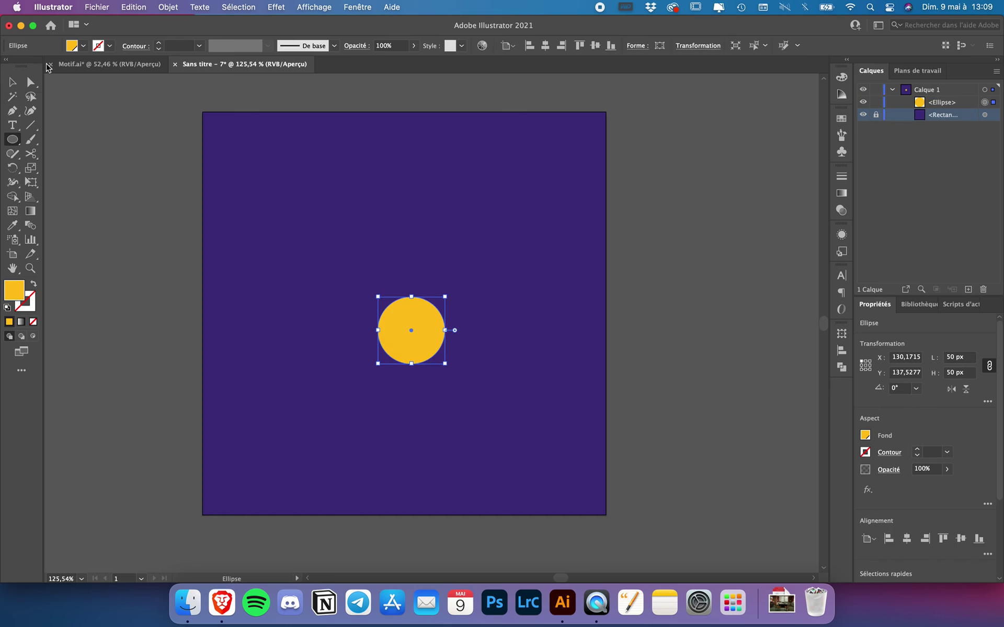
# Give the circle the purple swatch as fill and the yellow swatch as stroke
pyautogui.click(83, 46)
pyautogui.click(67, 92)
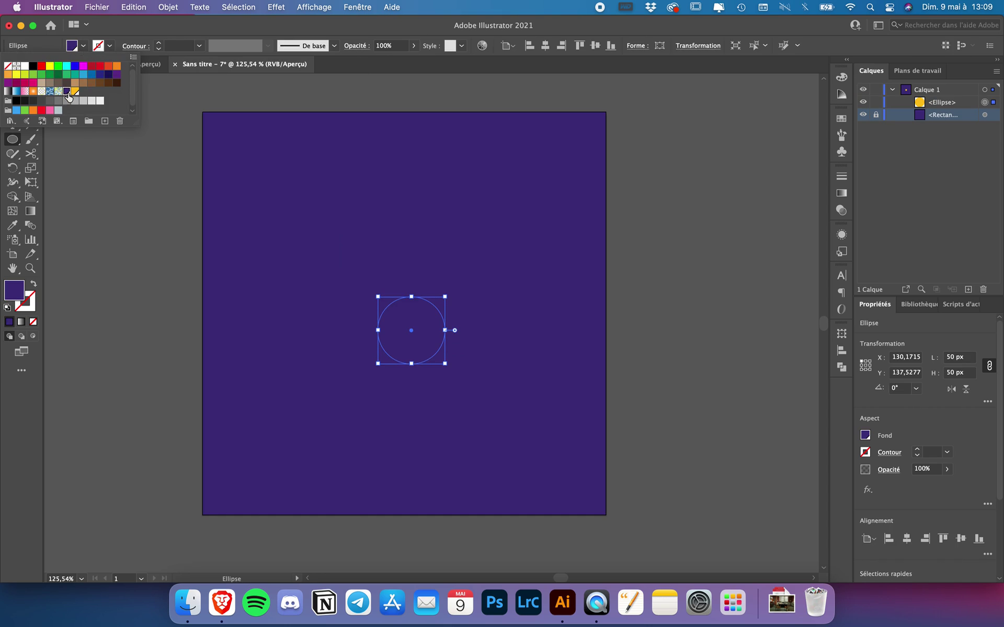
pyautogui.click(109, 45)
pyautogui.click(76, 92)
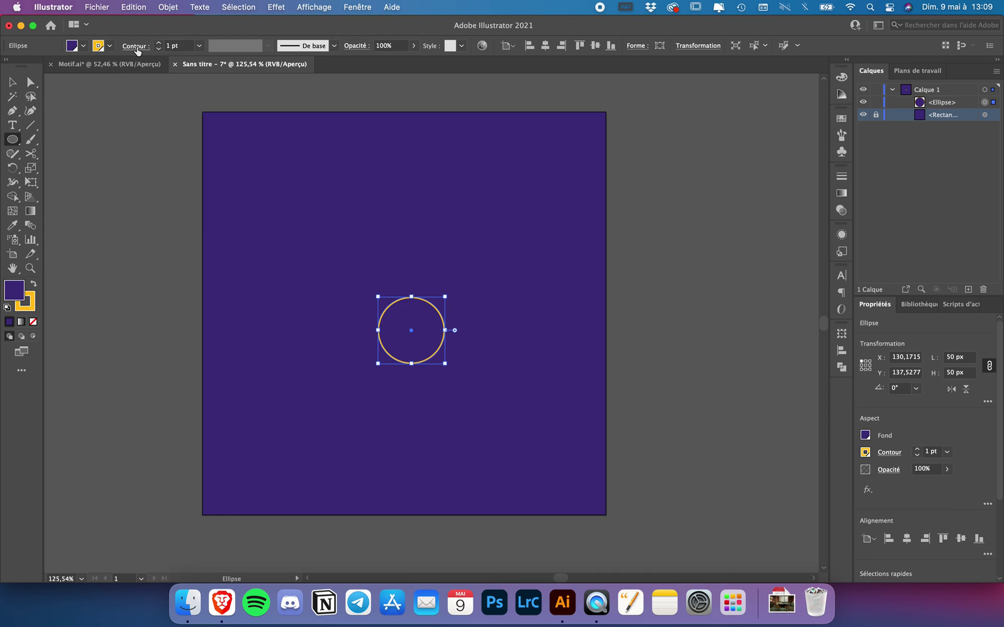
# Align the circle's yellow stroke to the outside and set its weight to 10 pt
pyautogui.click(135, 47)
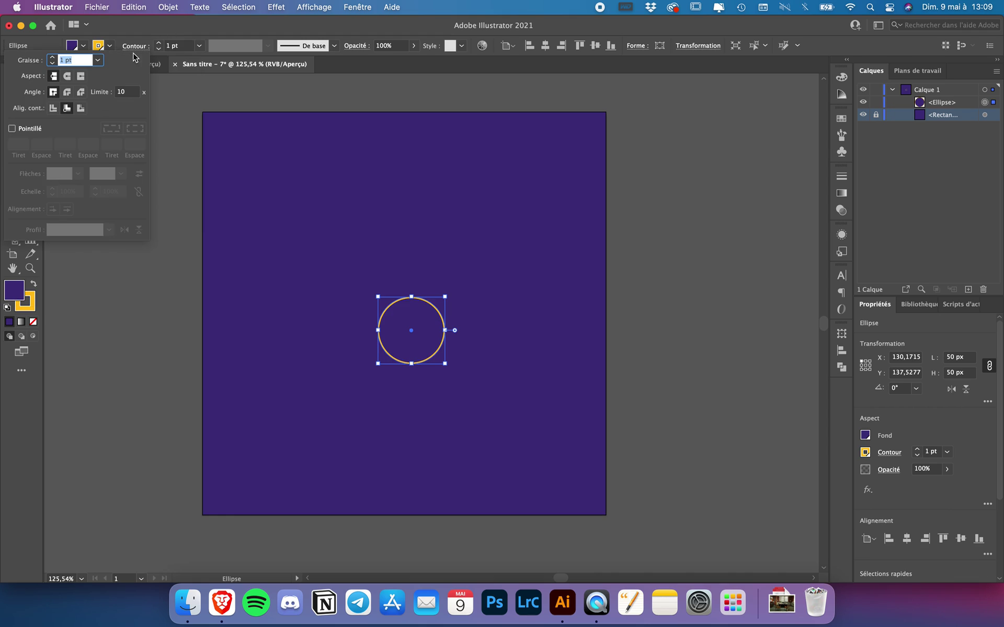
pyautogui.click(81, 109)
pyautogui.click(159, 44)
pyautogui.click(159, 44)
pyautogui.click(158, 43)
pyautogui.click(159, 43)
pyautogui.click(159, 42)
pyautogui.click(159, 42)
pyautogui.click(159, 43)
pyautogui.click(159, 43)
pyautogui.click(159, 43)
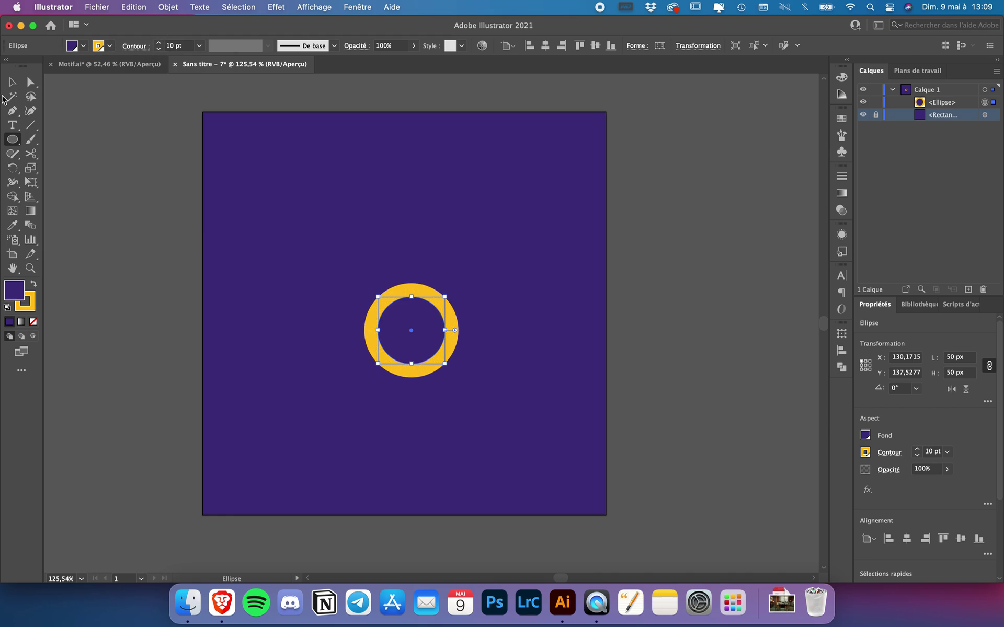
# Duplicate the circle's yellow stroke twice in its appearance attributes
pyautogui.click(12, 82)
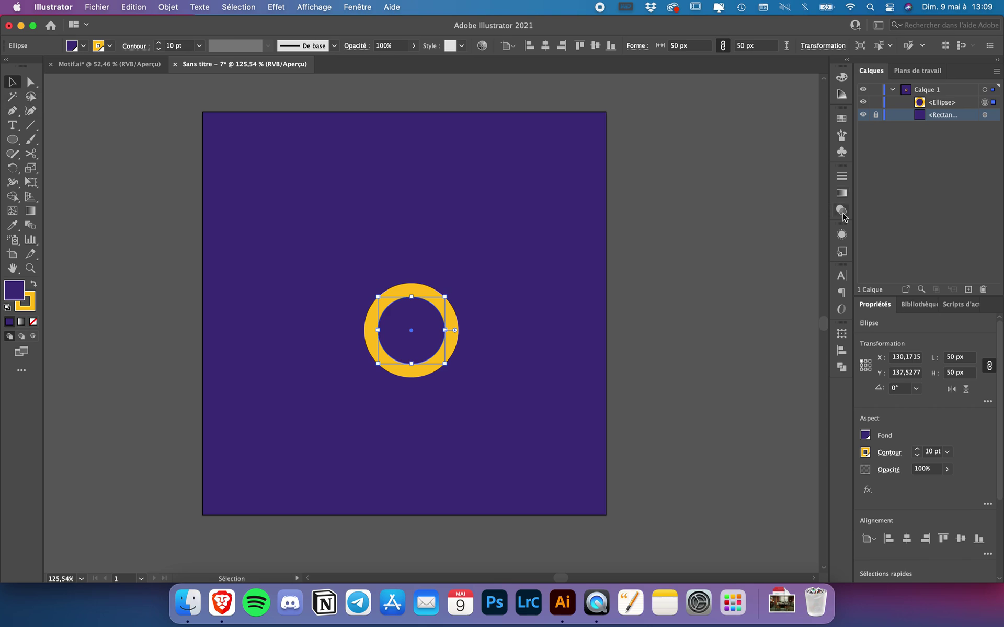
pyautogui.click(841, 234)
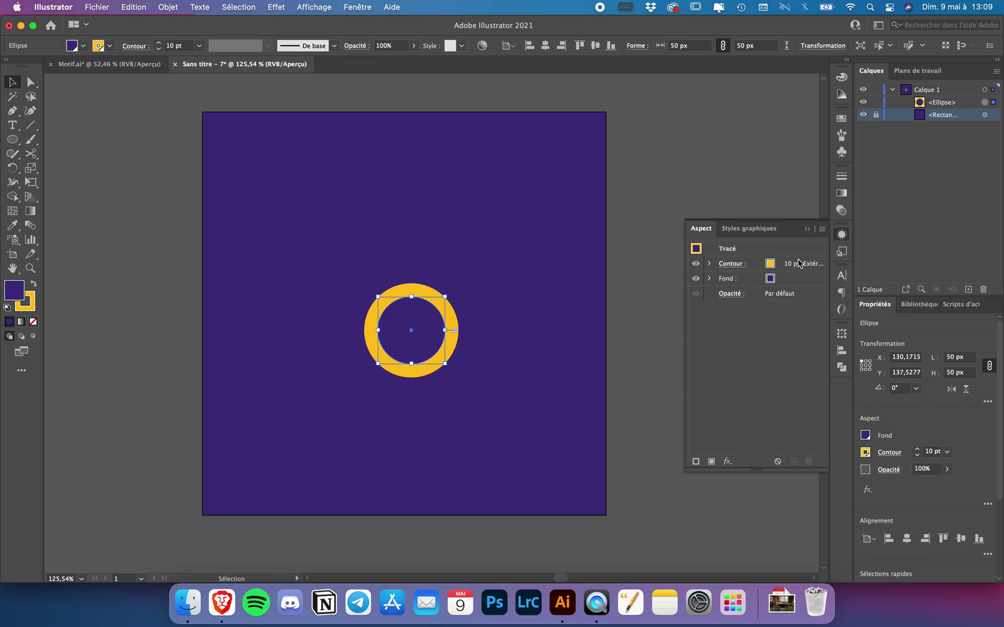
pyautogui.click(738, 269)
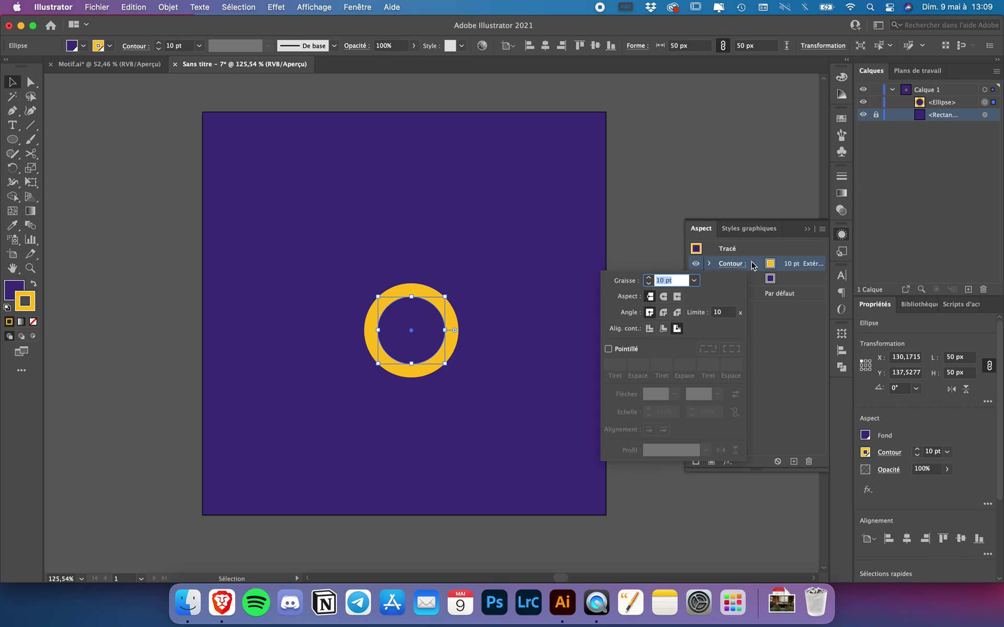
pyautogui.click(793, 462)
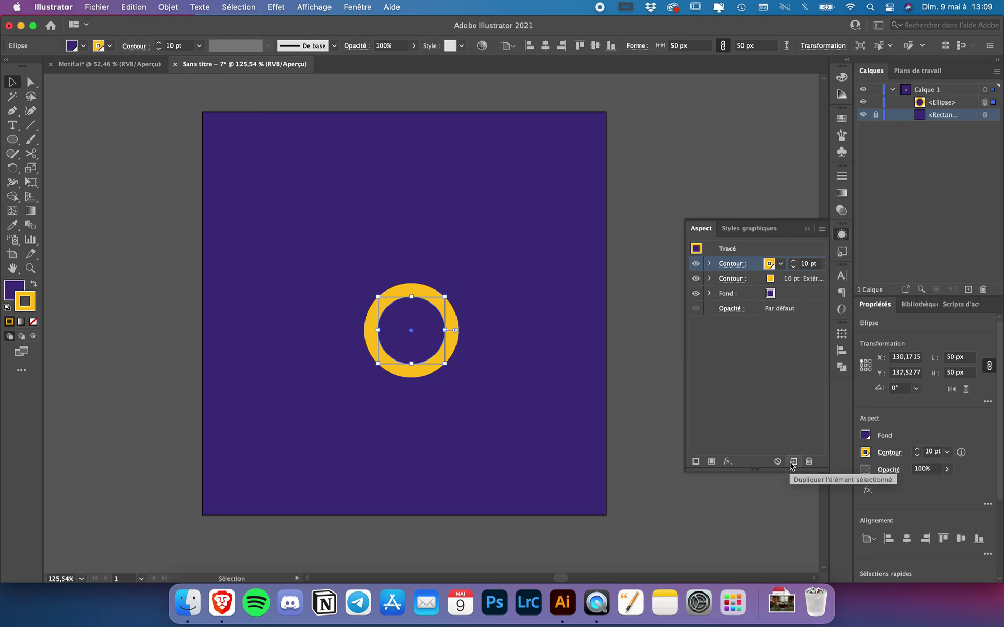
pyautogui.click(793, 462)
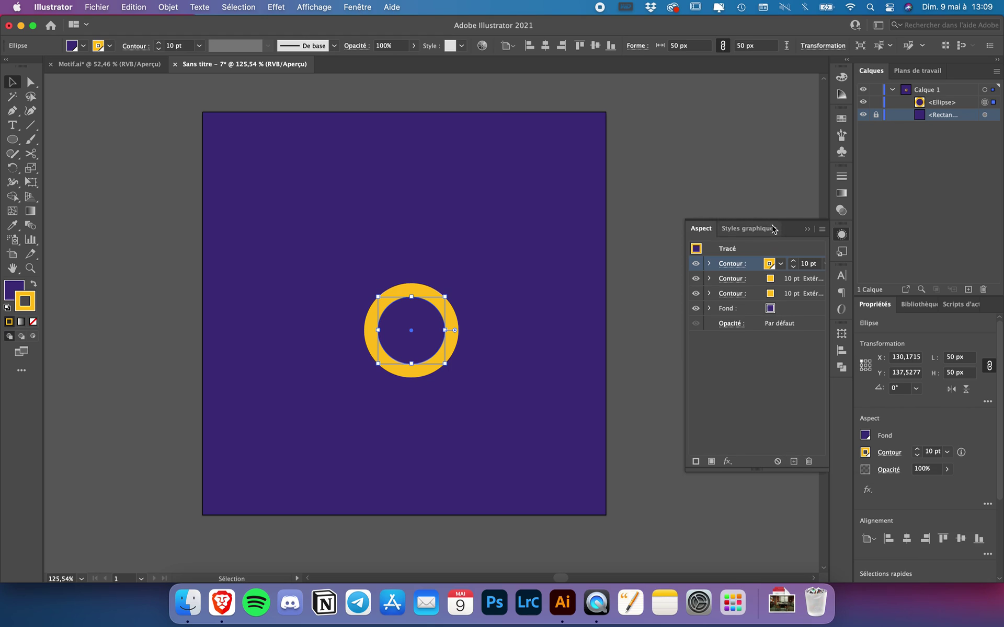
# Recolour the circle's middle stroke with the purple swatch and set its weight to 20 pt
pyautogui.click(778, 282)
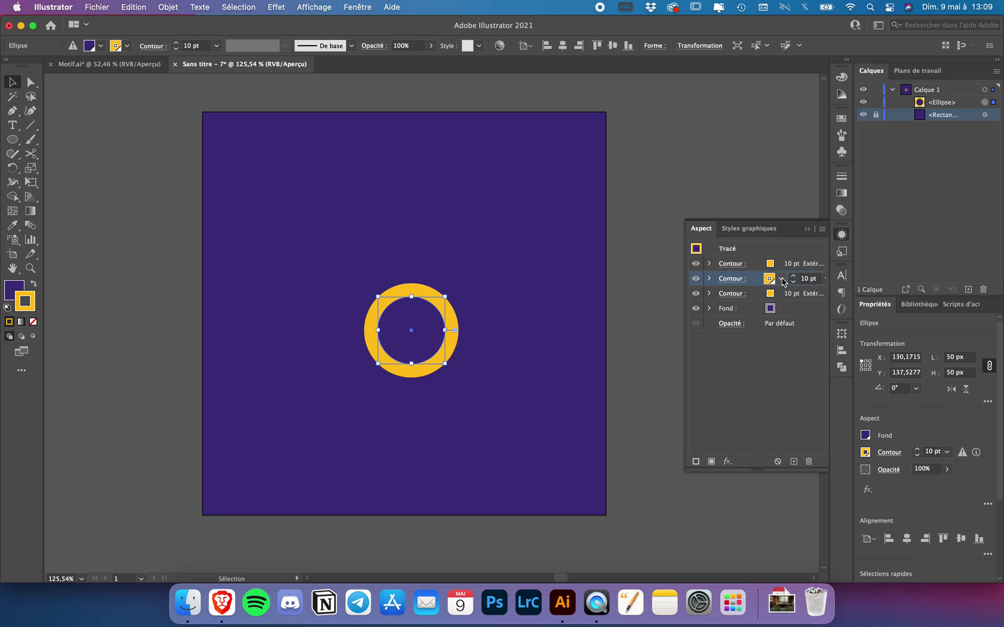
pyautogui.click(782, 280)
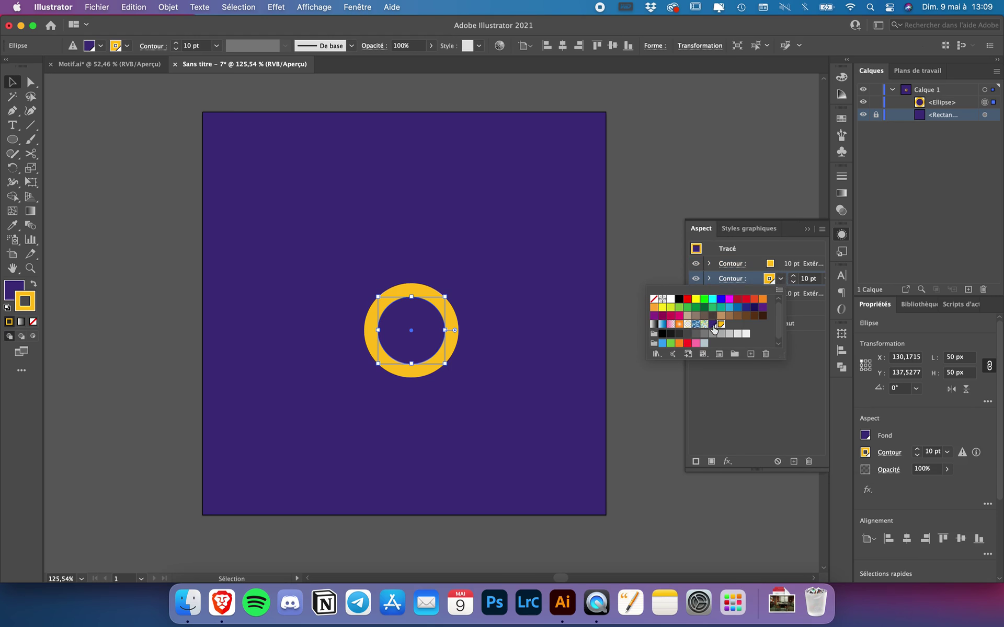
pyautogui.click(763, 308)
pyautogui.click(794, 277)
pyautogui.click(794, 276)
pyautogui.click(793, 276)
pyautogui.click(793, 277)
pyautogui.click(793, 276)
pyautogui.click(793, 277)
pyautogui.click(793, 277)
pyautogui.click(794, 277)
pyautogui.click(794, 276)
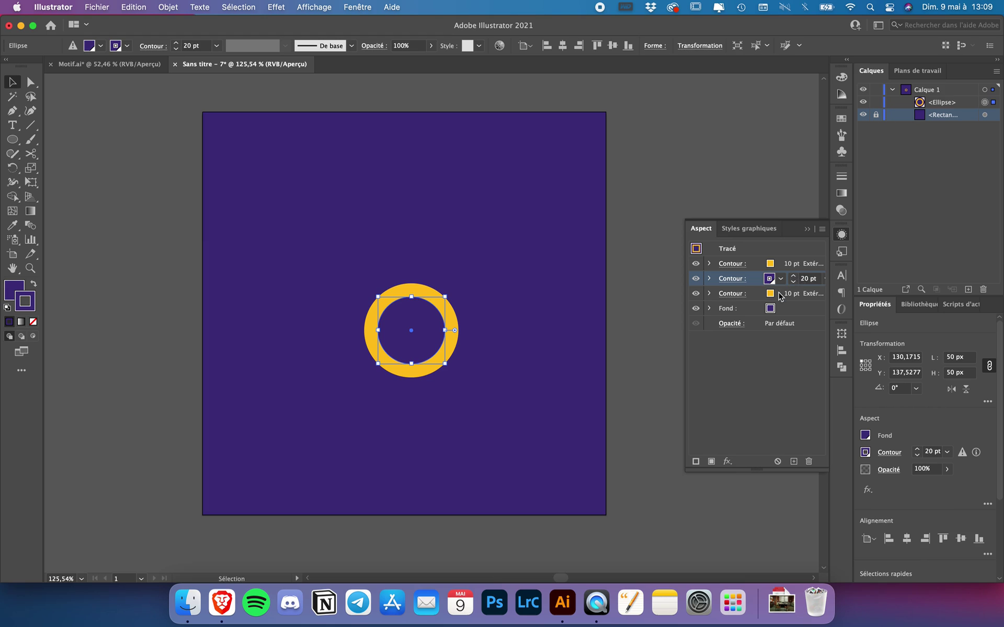
# Set the weight of the circle's lowest yellow stroke to 35 pt
pyautogui.click(784, 296)
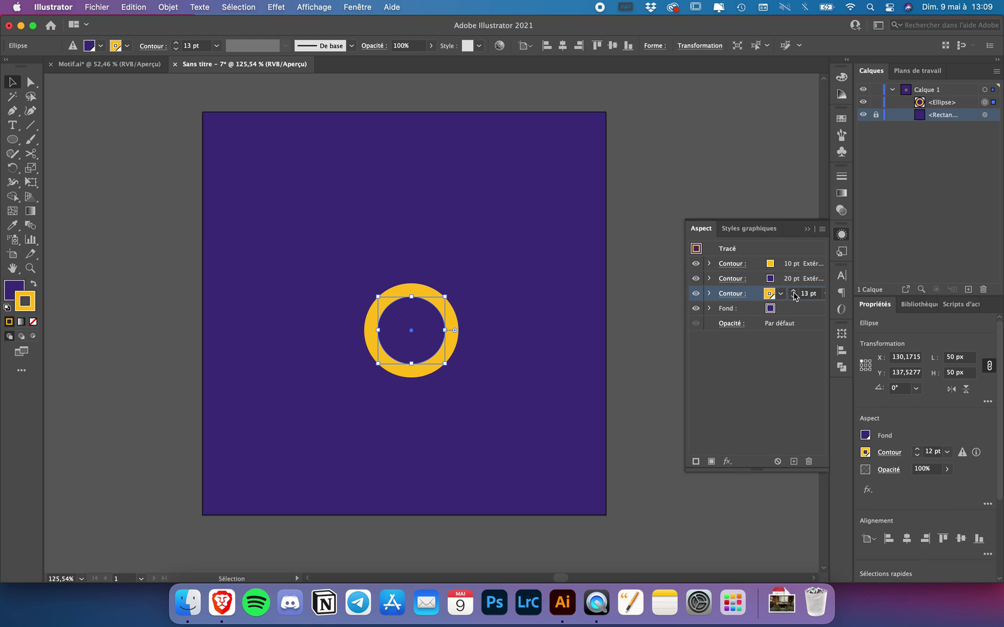
pyautogui.click(793, 291)
pyautogui.click(793, 292)
pyautogui.click(793, 292)
pyautogui.click(793, 292)
pyautogui.click(793, 292)
pyautogui.click(794, 292)
pyautogui.click(793, 292)
pyautogui.click(793, 292)
pyautogui.click(794, 293)
pyautogui.click(793, 292)
pyautogui.click(793, 293)
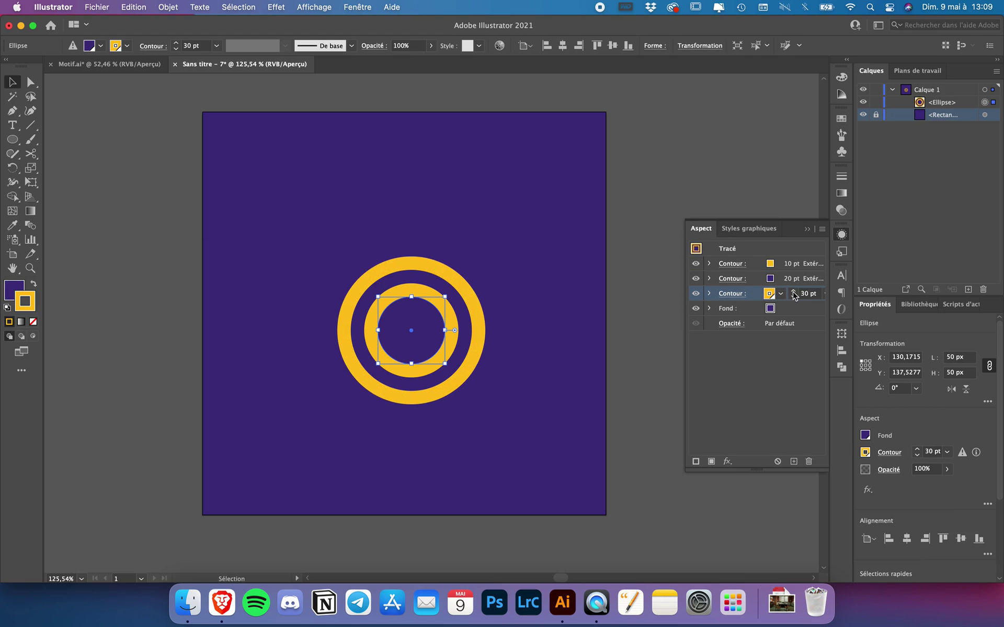
pyautogui.click(793, 292)
pyautogui.click(793, 292)
pyautogui.click(793, 293)
pyautogui.click(793, 292)
pyautogui.click(793, 292)
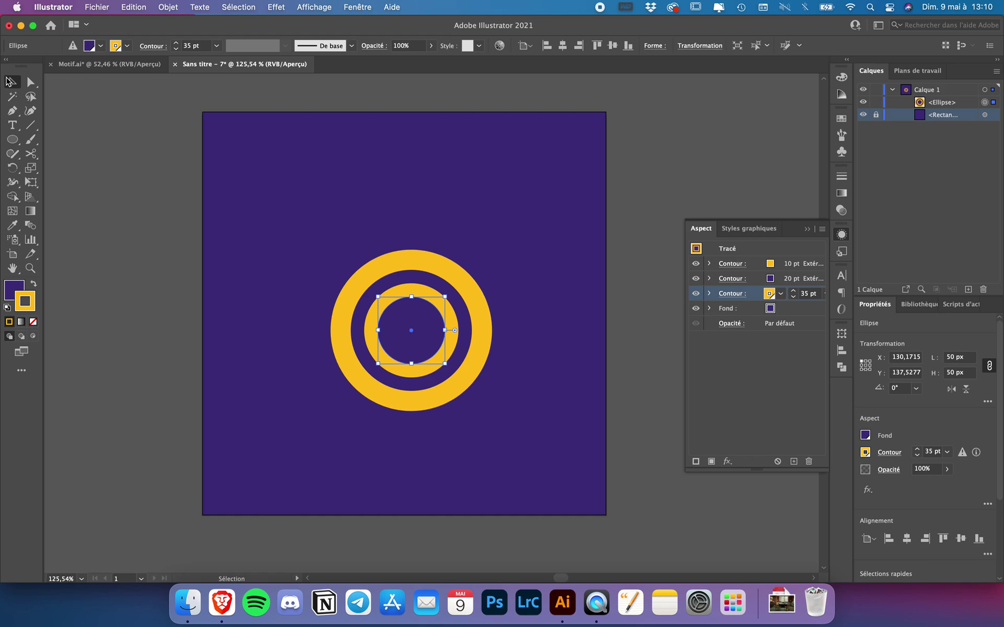
# Centre the ringed circle horizontally and vertically on the artboard
pyautogui.click(842, 351)
pyautogui.click(716, 359)
pyautogui.click(796, 360)
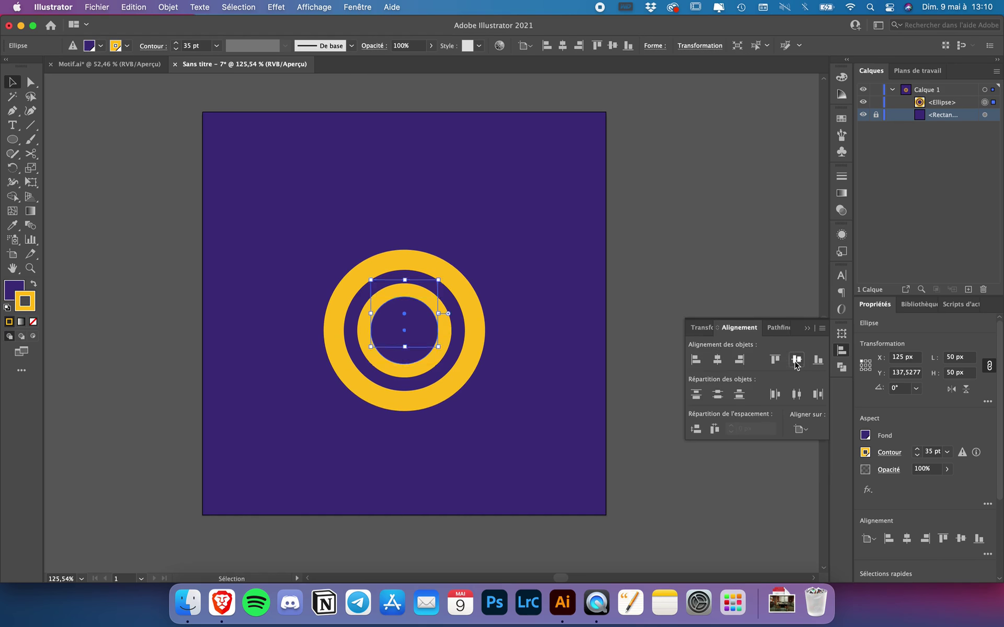
# Scale the ringed circle from its centre to about 35 px wide, leaving stroke and effect scaling off
pyautogui.moveTo(440, 280); pyautogui.dragTo(459, 265)
pyautogui.moveTo(444, 276)
pyautogui.mouseDown()
pyautogui.moveTo(456, 260)
pyautogui.moveTo(427, 290)
pyautogui.moveTo(434, 286)
pyautogui.mouseUp()
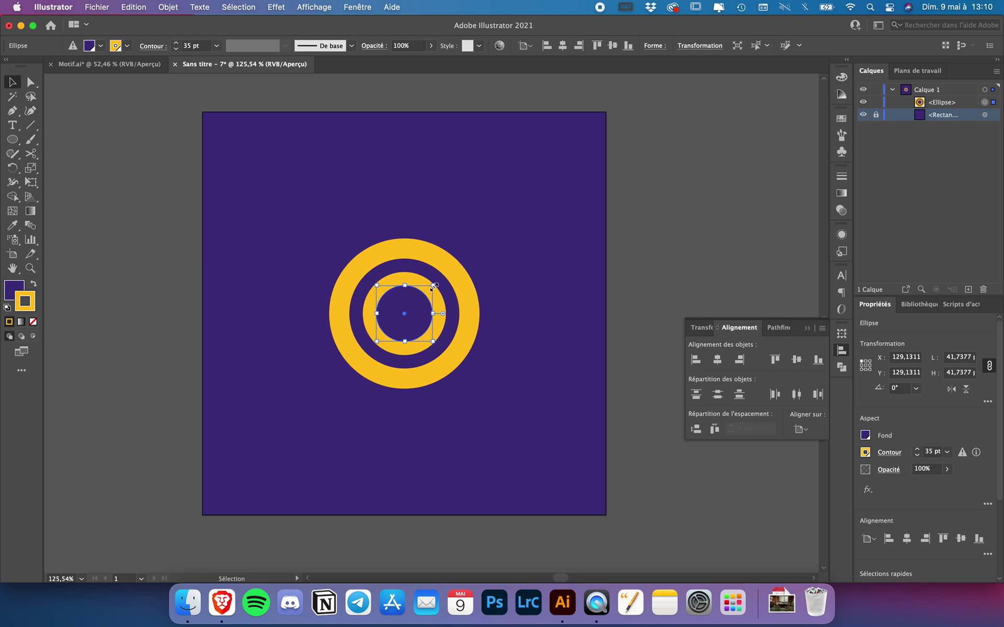
pyautogui.click(654, 46)
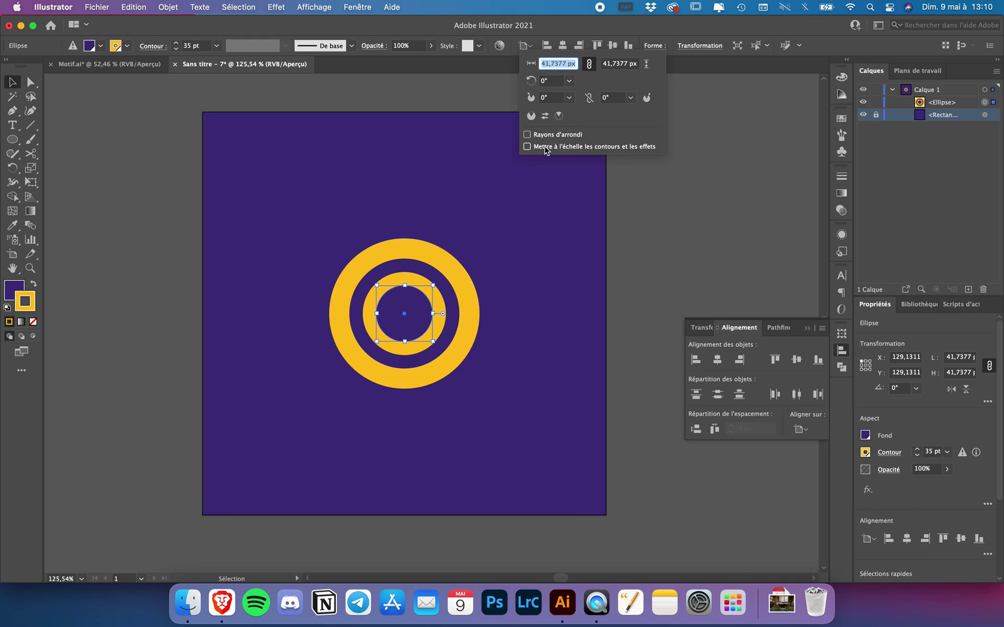
pyautogui.click(433, 290)
pyautogui.moveTo(433, 287)
pyautogui.mouseDown()
pyautogui.moveTo(538, 167)
pyautogui.moveTo(485, 213)
pyautogui.moveTo(428, 291)
pyautogui.mouseUp()
pyautogui.click(630, 249)
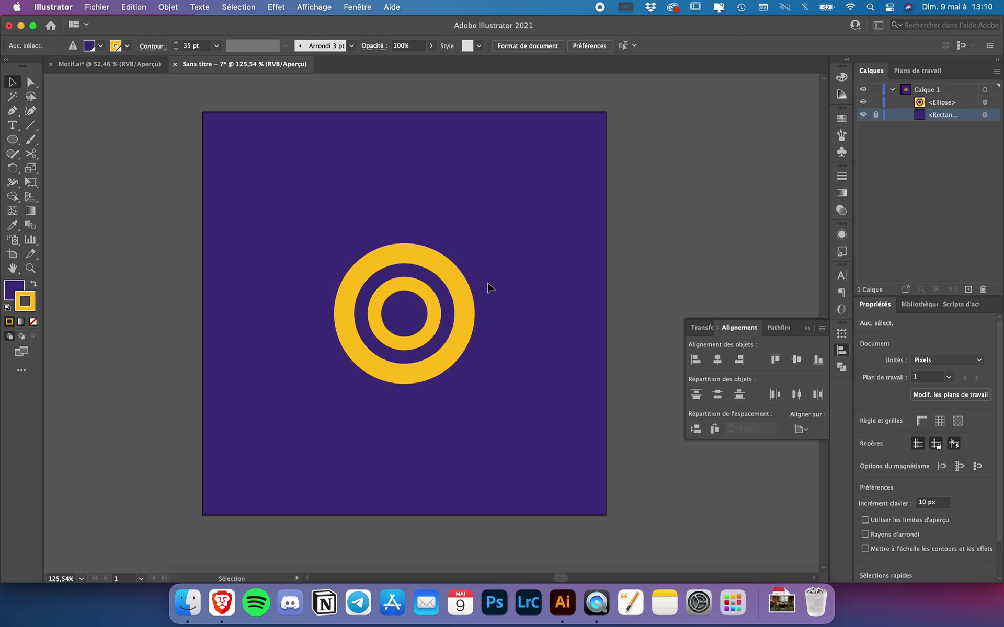
# Enlarge the ringed circle proportionally from its centre to about 45 px wide
pyautogui.click(443, 265)
pyautogui.moveTo(428, 291); pyautogui.dragTo(435, 283)
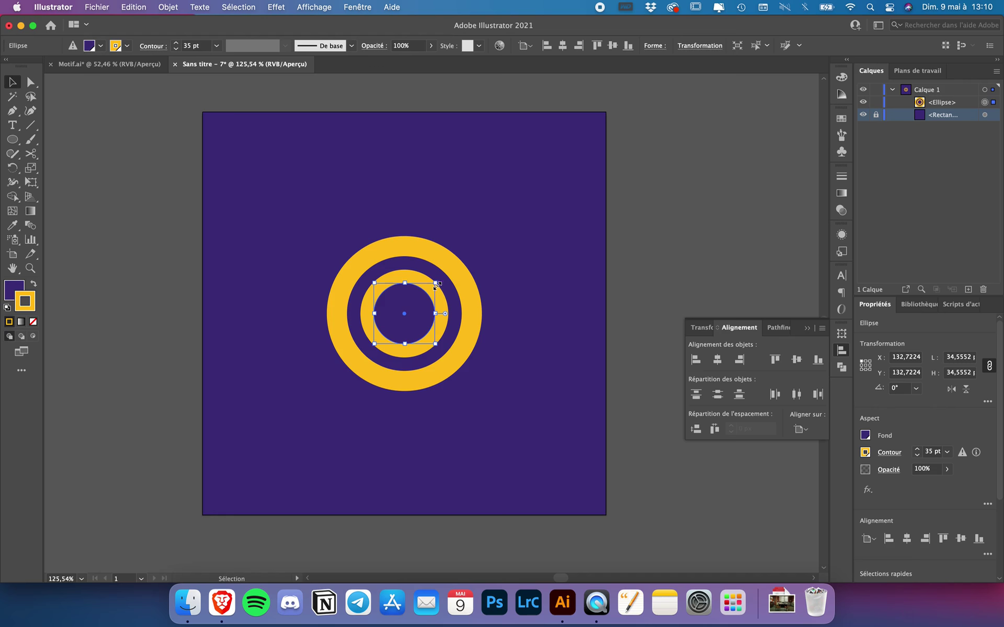
pyautogui.click(670, 232)
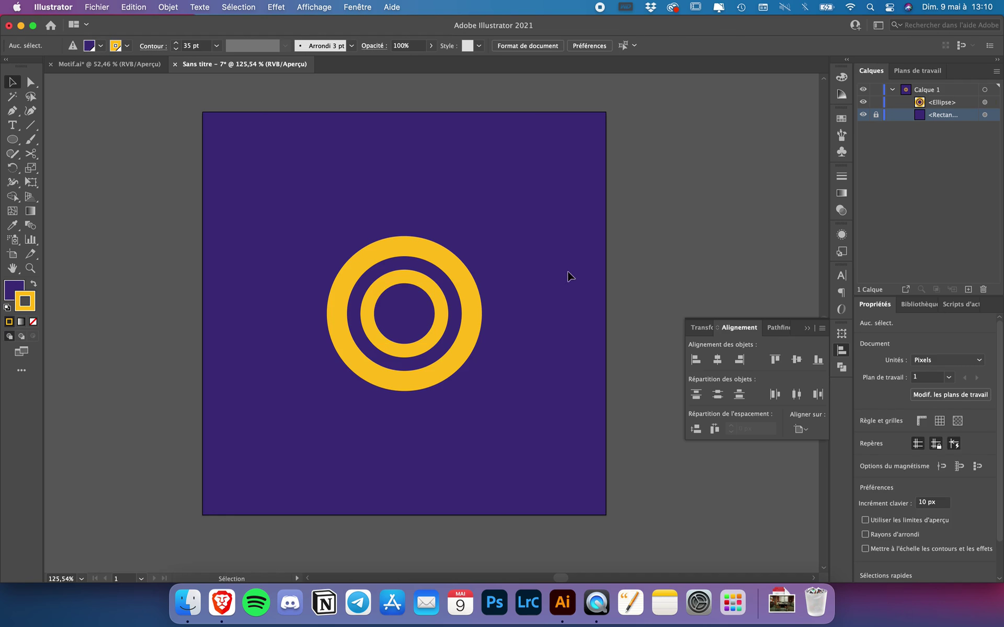
# Expand the appearance of the ringed circle into separate shapes
pyautogui.click(454, 265)
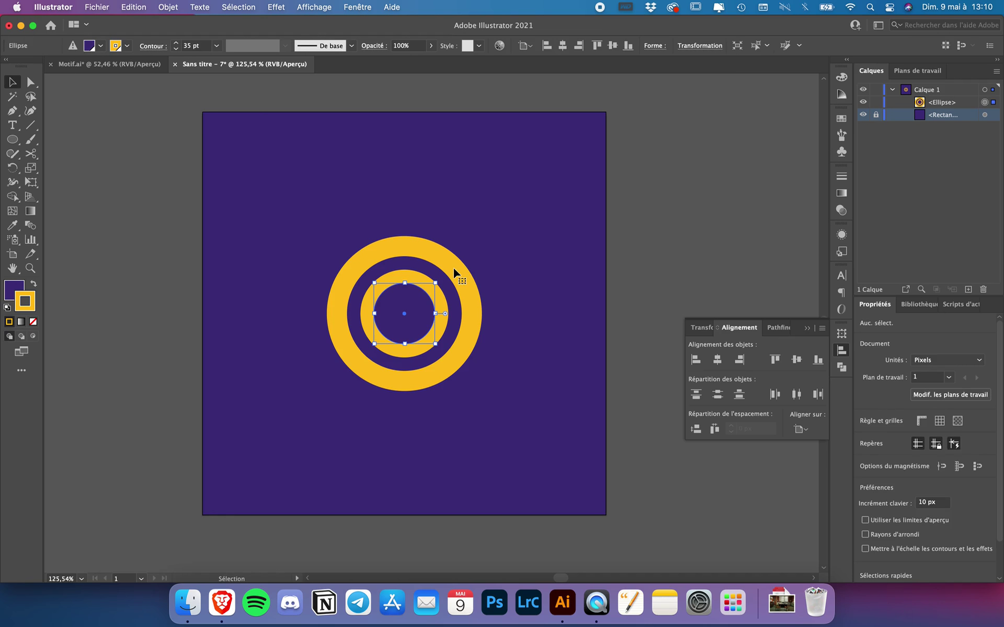
pyautogui.click(167, 7)
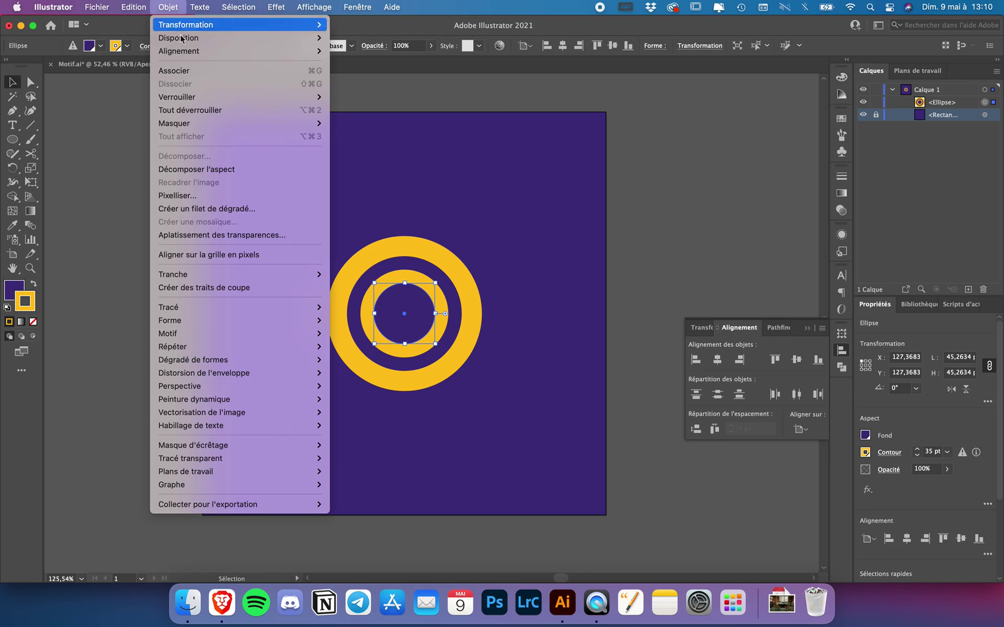
pyautogui.click(234, 170)
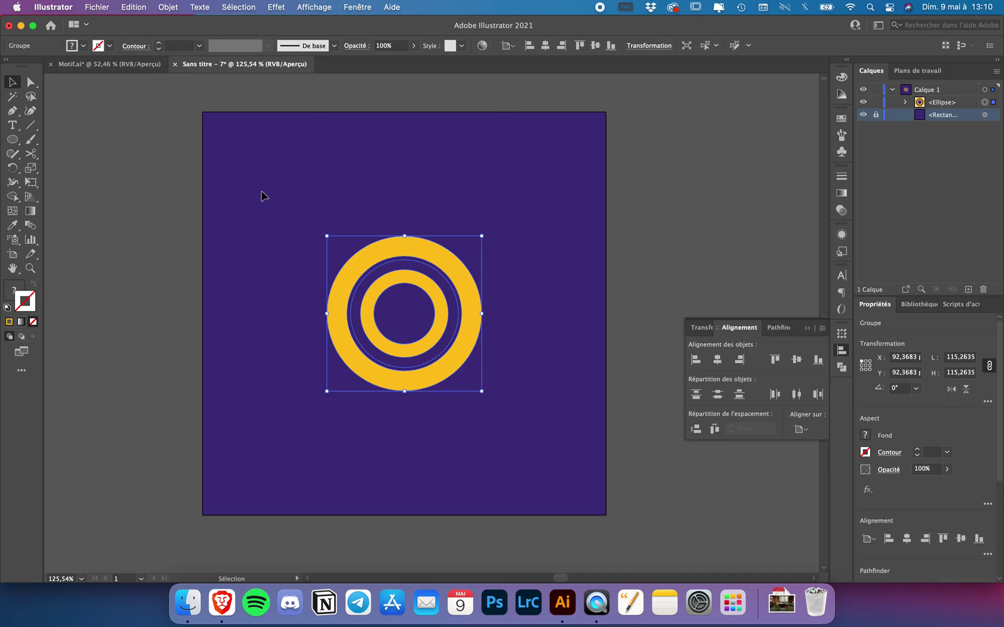
# Examine the expanded rings in isolation mode, checking the outer ring, and return to reselect the whole group
pyautogui.click(278, 209)
pyautogui.doubleClick(407, 252)
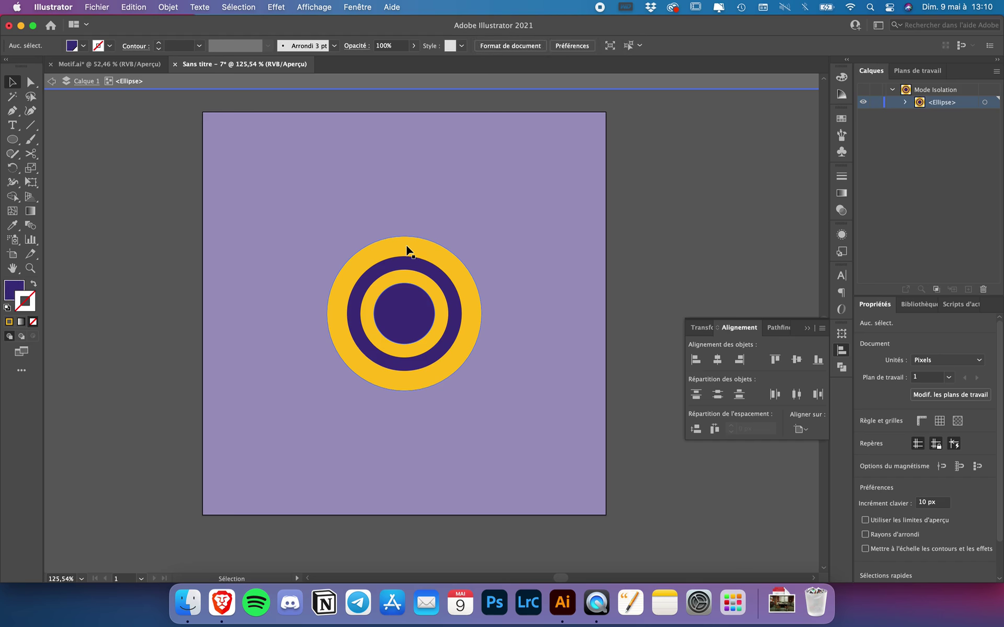
pyautogui.click(406, 252)
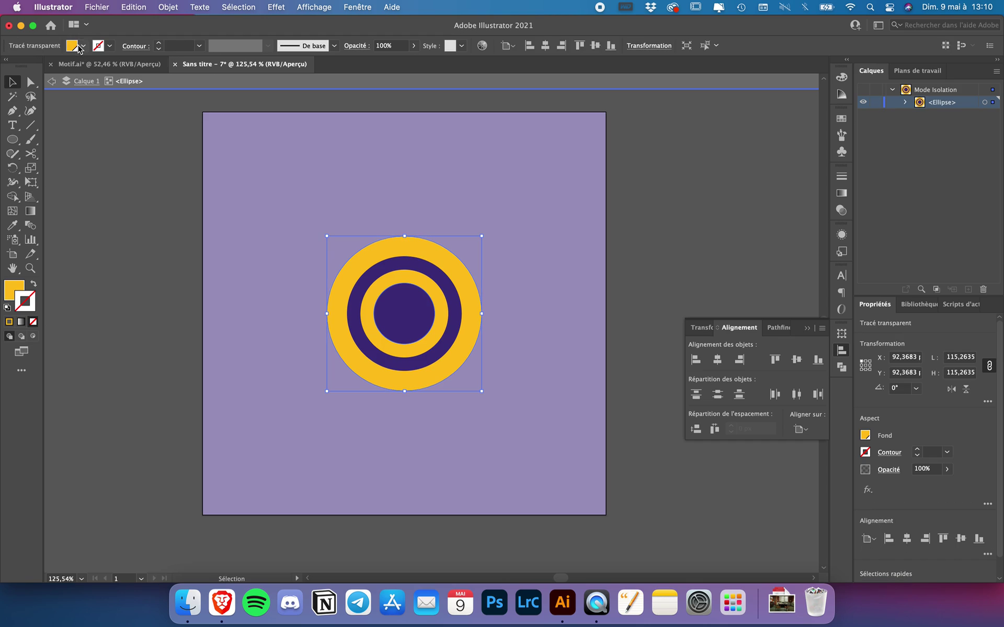
pyautogui.doubleClick(541, 252)
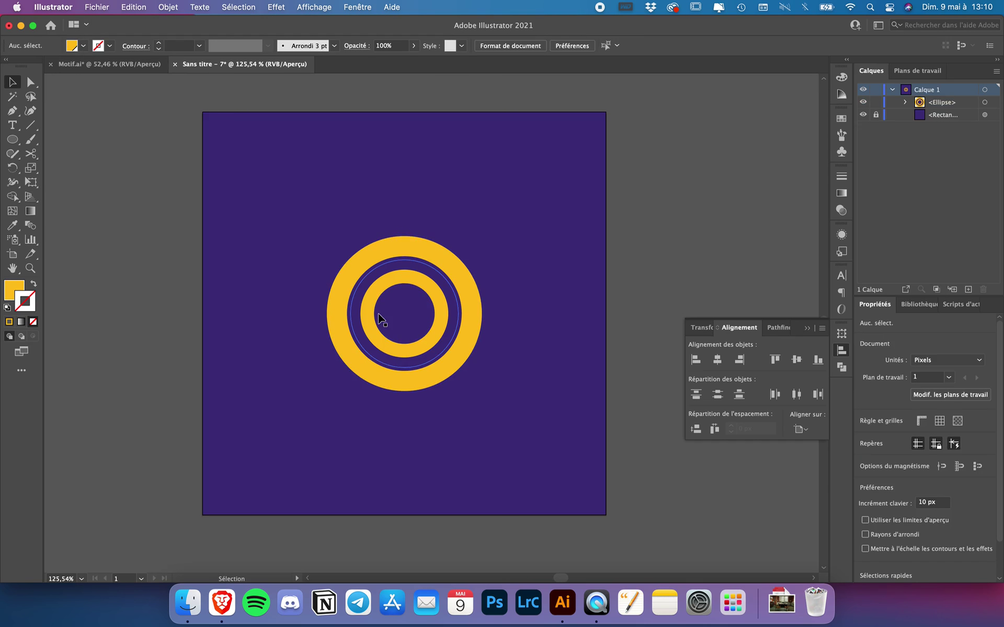
pyautogui.scroll(-2, 452, 268)
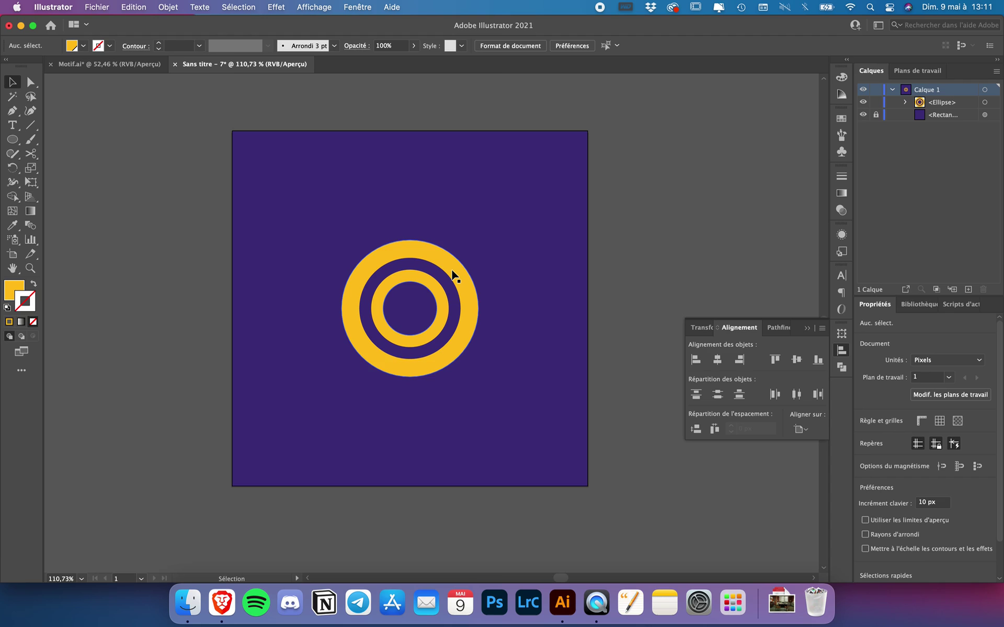
pyautogui.click(430, 278)
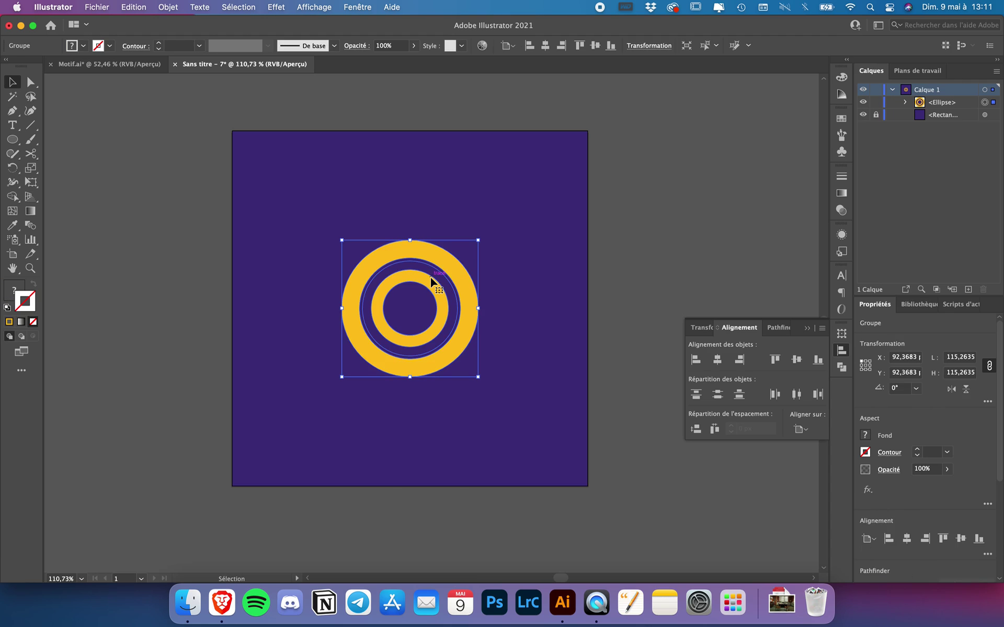
pyautogui.scroll(5, 431, 278)
pyautogui.scroll(-2, 430, 277)
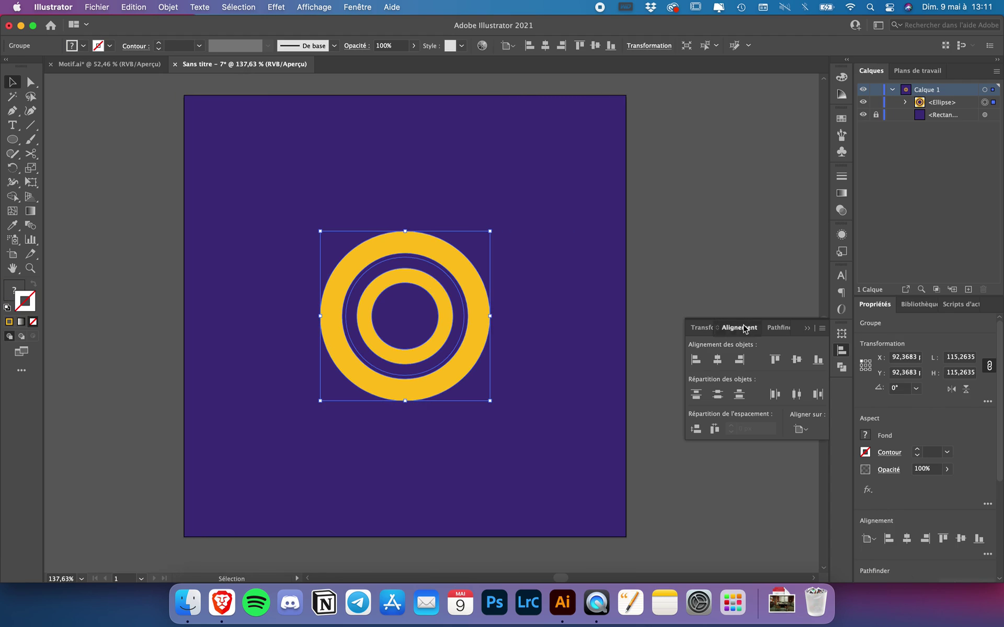
# Draw a small yellow circle about 12 px wide above the outer ring with the Ellipse tool
pyautogui.click(744, 327)
pyautogui.scroll(-1, 581, 254)
pyautogui.click(666, 271)
pyautogui.click(13, 140)
pyautogui.moveTo(13, 140); pyautogui.dragTo(68, 168)
pyautogui.moveTo(414, 198); pyautogui.dragTo(421, 190)
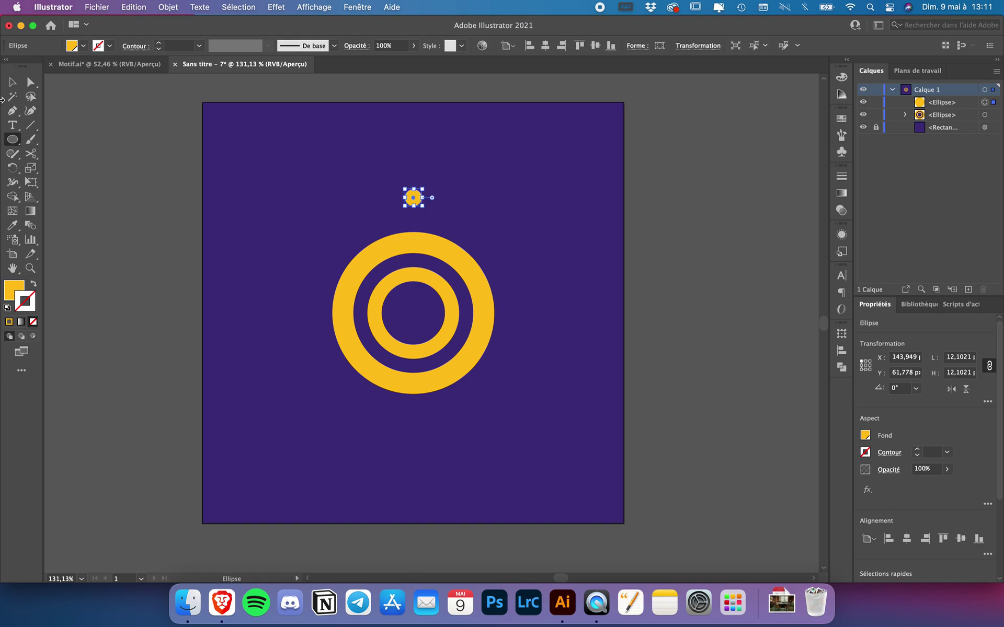
# Centre the small yellow circle horizontally on the artboard
pyautogui.click(12, 83)
pyautogui.click(841, 350)
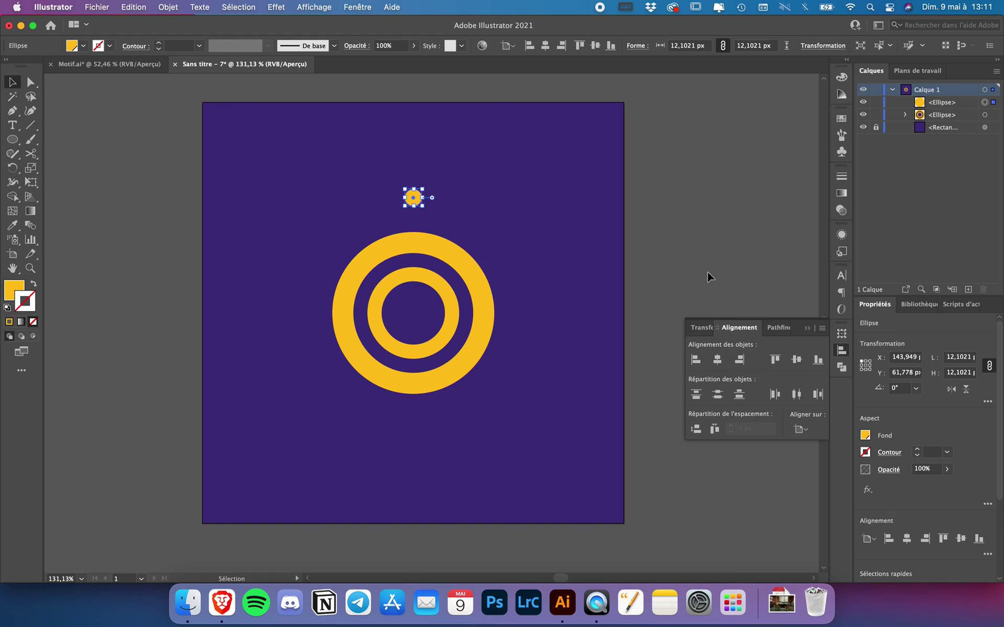
pyautogui.click(739, 360)
pyautogui.click(719, 359)
pyautogui.click(646, 217)
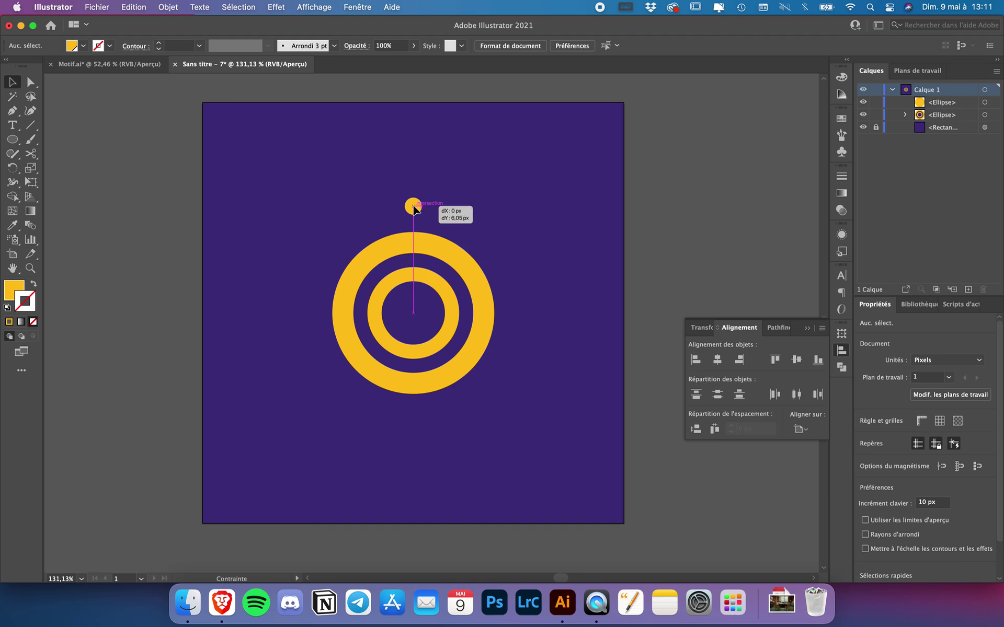
# Move the small circle straight down about 10 px, closer to the outer ring
pyautogui.moveTo(416, 201); pyautogui.dragTo(429, 175)
pyautogui.scroll(5, 413, 214)
pyautogui.scroll(-5, 429, 175)
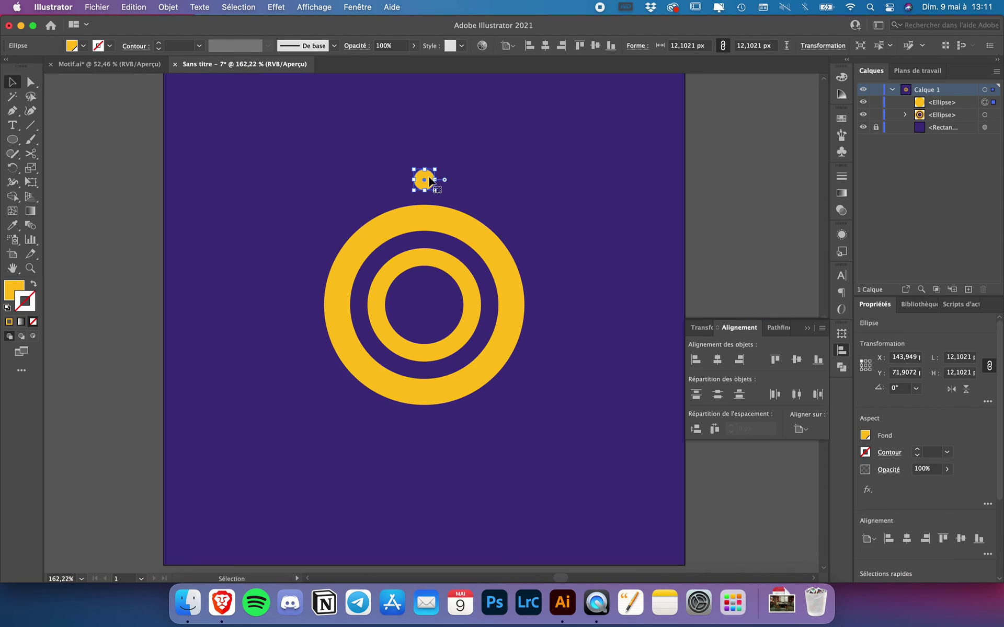
pyautogui.scroll(-3, 429, 181)
pyautogui.click(470, 179)
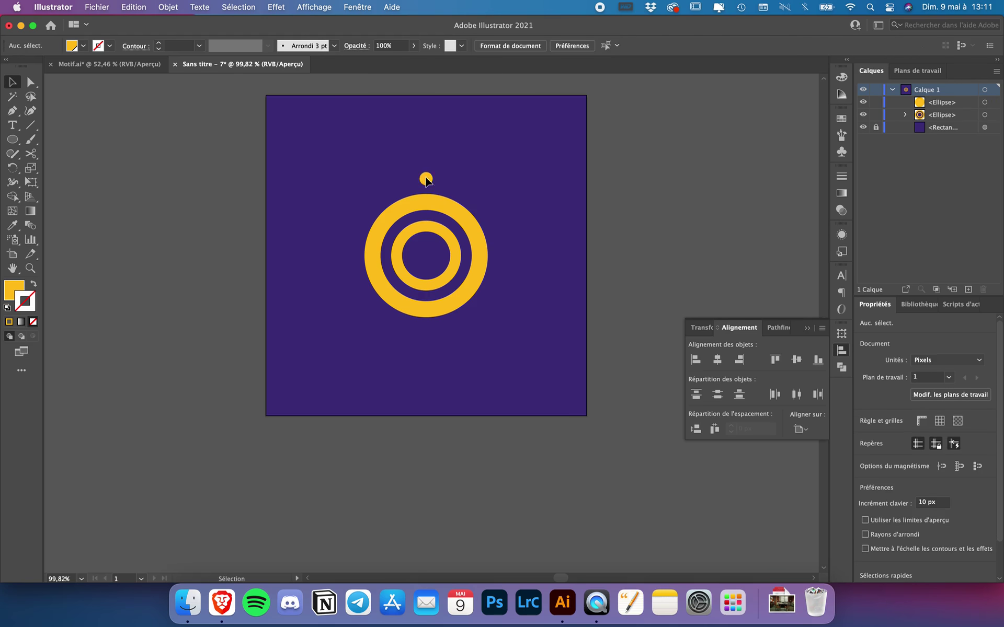
# Select the small yellow circle above the rings, activate the Rotate tool and switch the artwork to outline view
pyautogui.click(426, 178)
pyautogui.scroll(2, 426, 178)
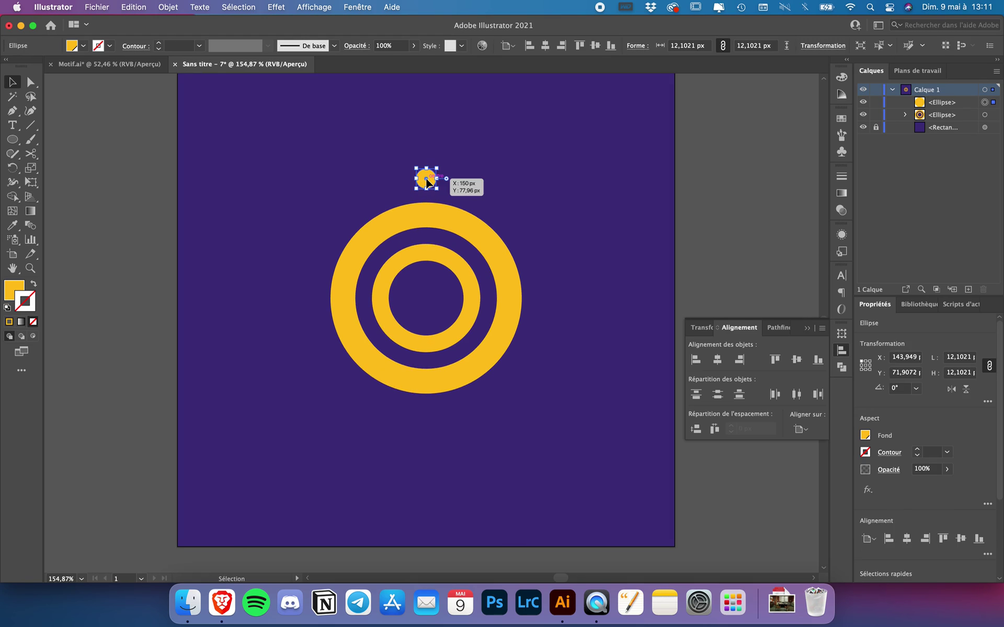
pyautogui.scroll(1, 354, 208)
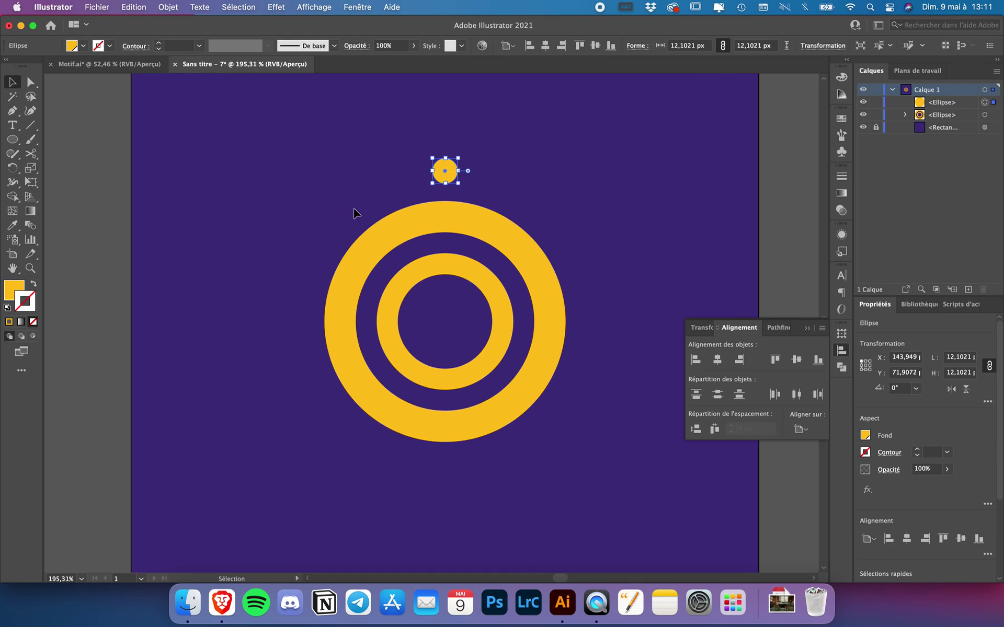
pyautogui.click(13, 167)
pyautogui.moveTo(15, 170); pyautogui.dragTo(72, 172)
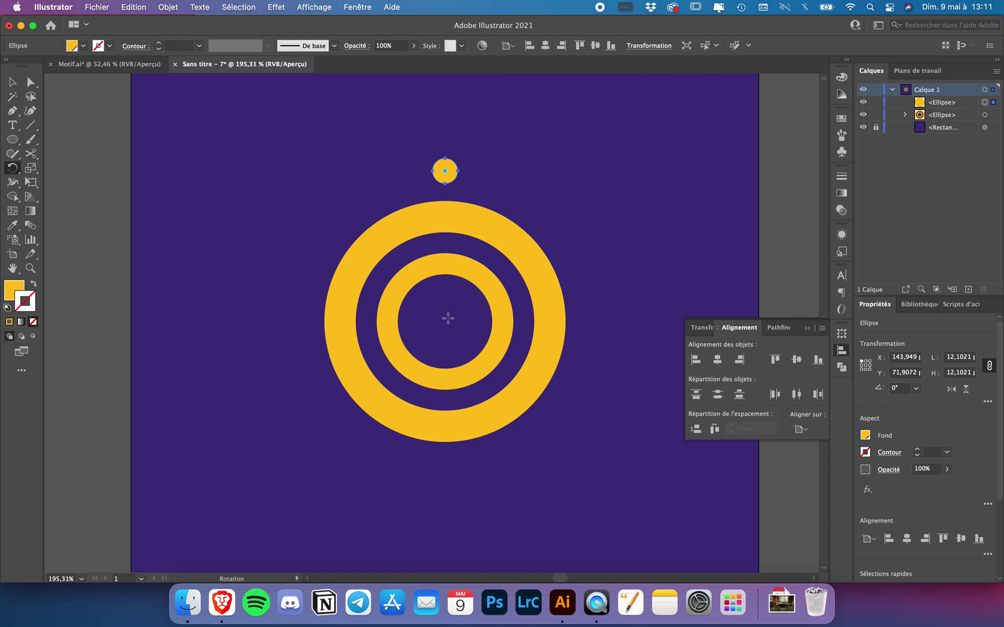
pyautogui.click(313, 7)
pyautogui.click(320, 38)
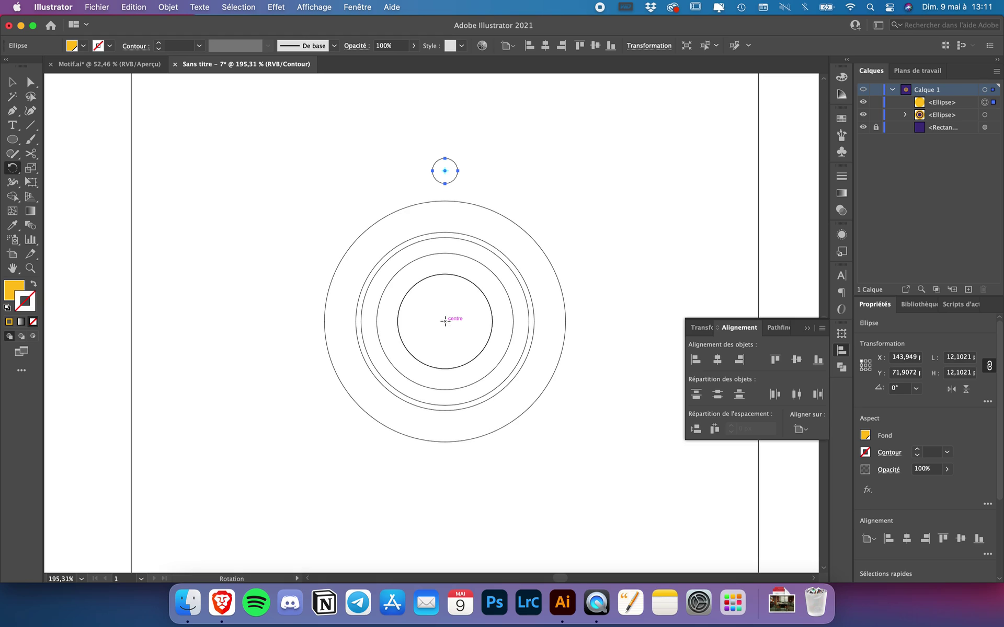
# Reselect the small circle for rotation and check that Smart Guides are enabled
pyautogui.click(13, 82)
pyautogui.click(267, 164)
pyautogui.click(458, 170)
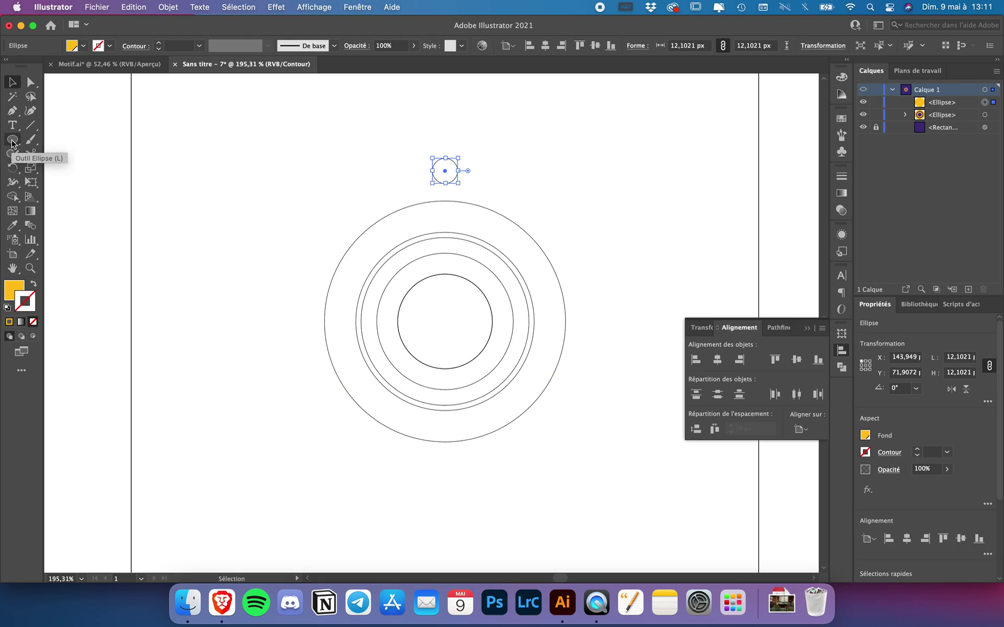
pyautogui.click(13, 167)
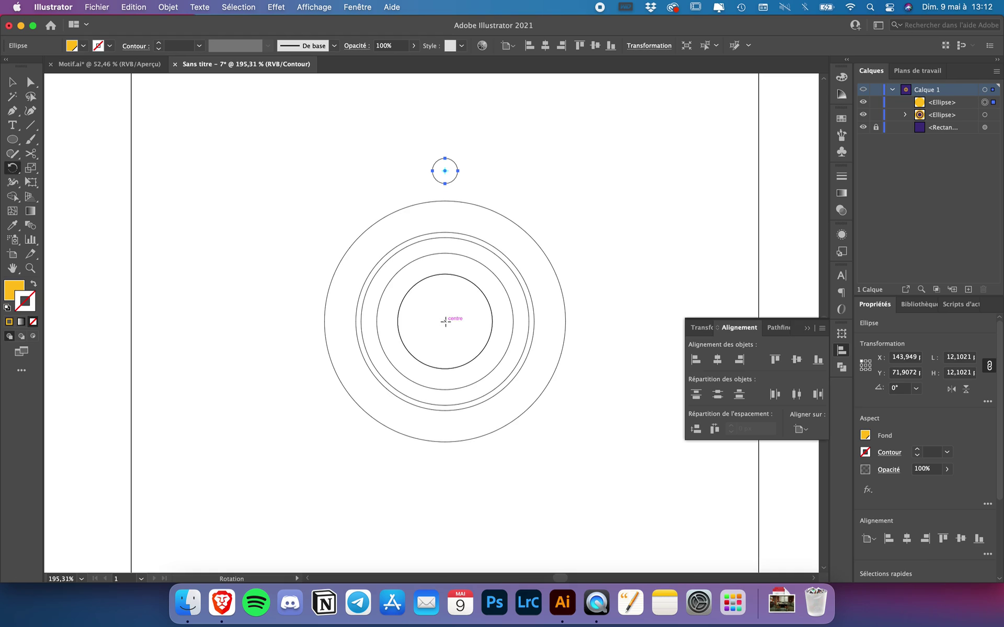
pyautogui.click(302, 6)
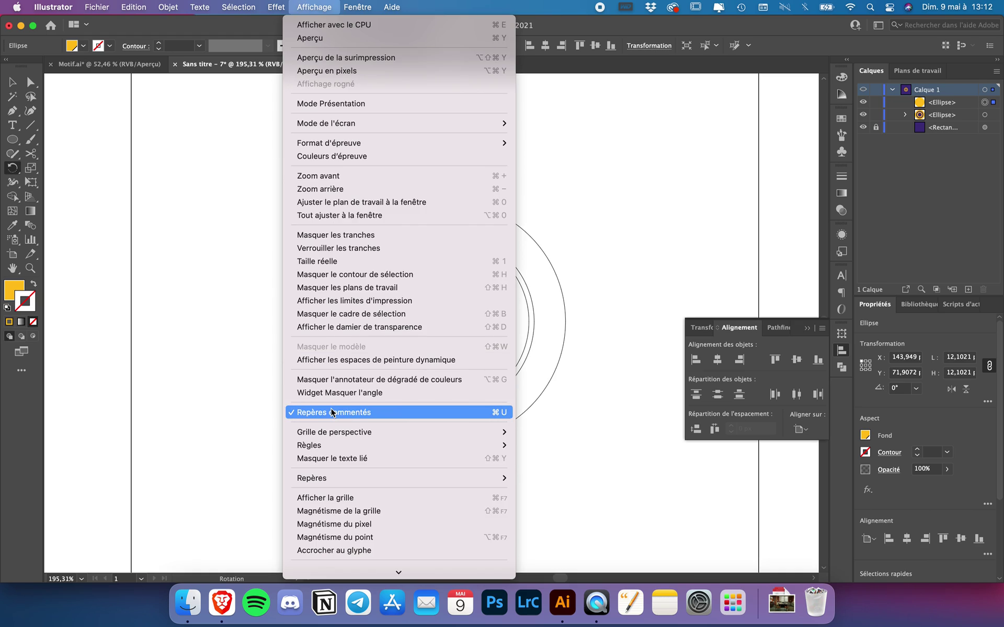
pyautogui.scroll(-2, 331, 410)
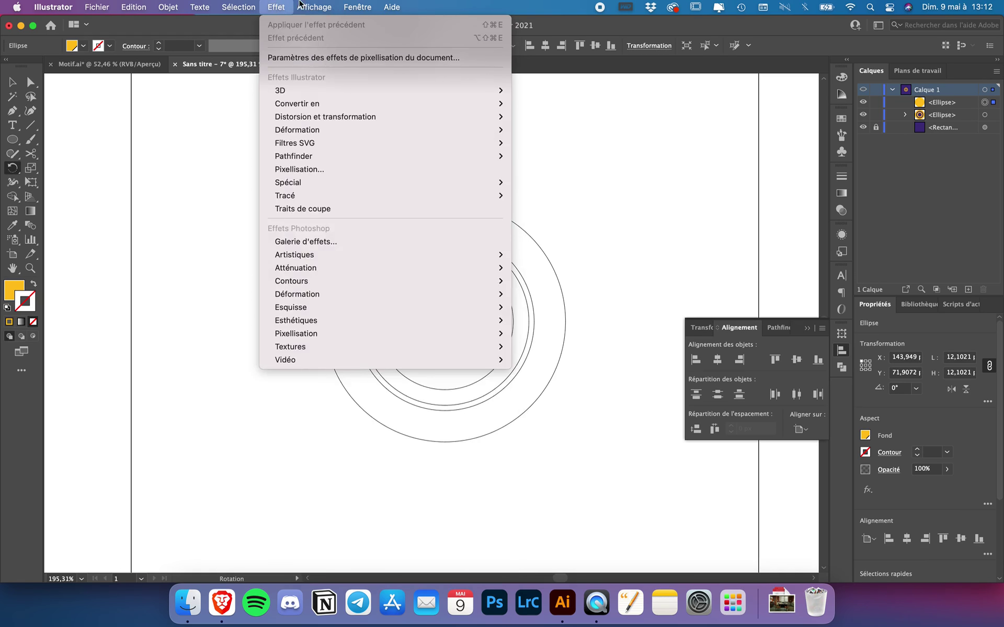
pyautogui.click(303, 5)
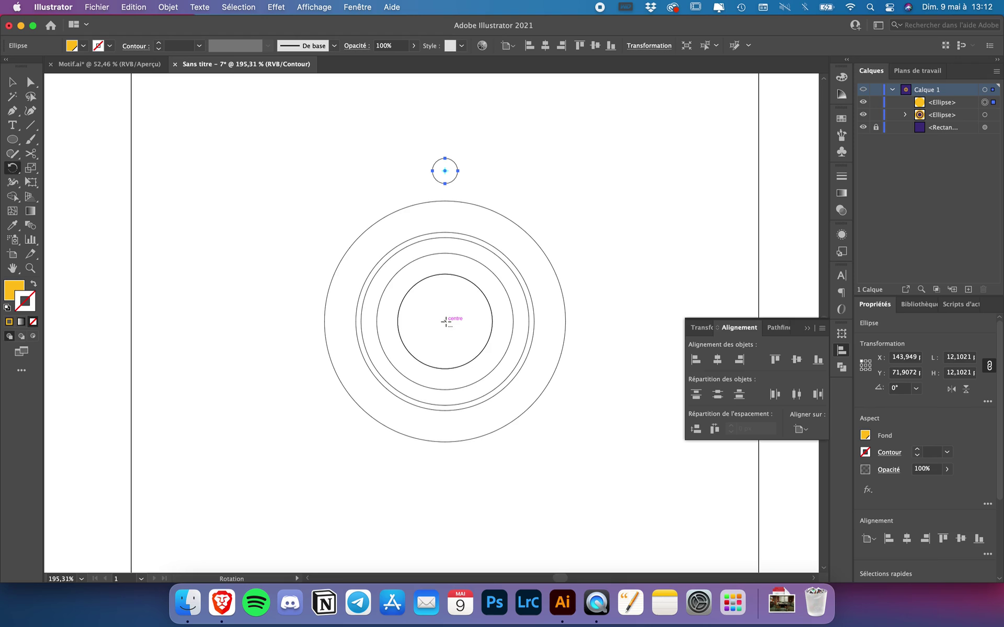
# Make a copy of the small circle rotated 20° about the exact centre of the rings
pyautogui.keyDown('alt'); pyautogui.click(445, 321); pyautogui.keyUp('alt')
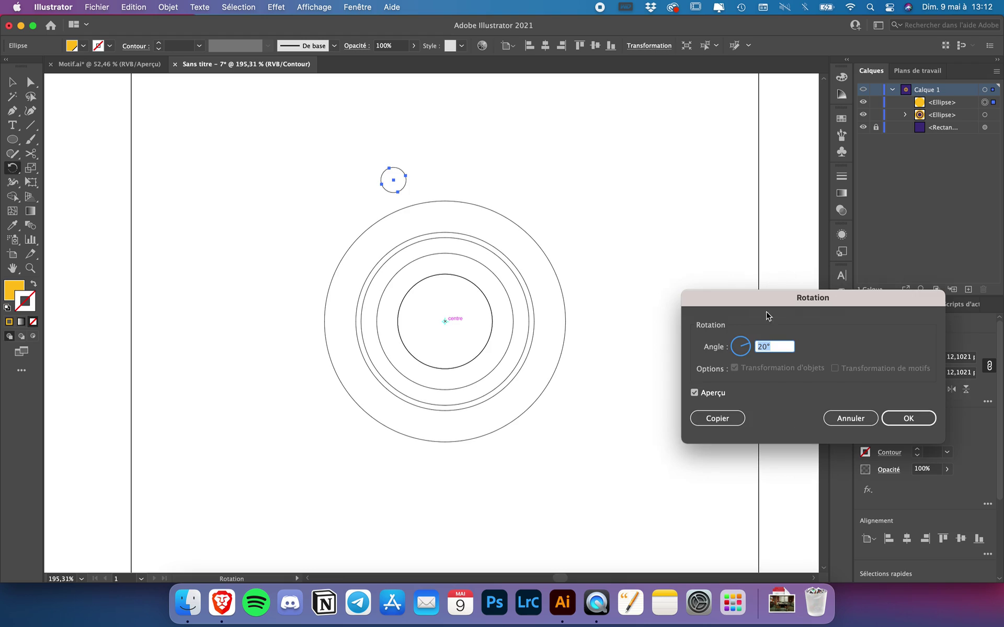
pyautogui.click(717, 350)
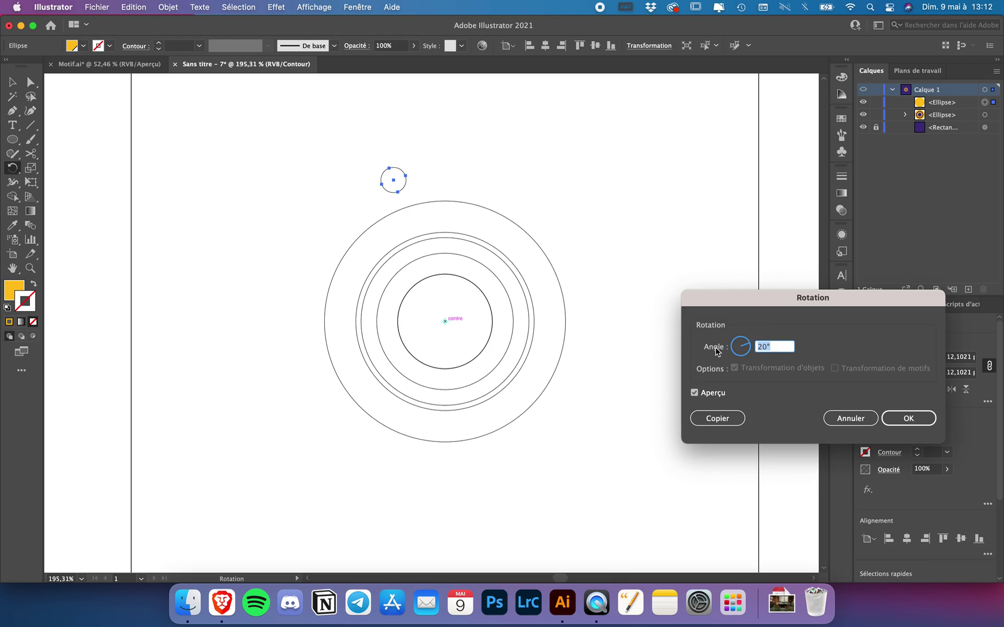
pyautogui.click(731, 418)
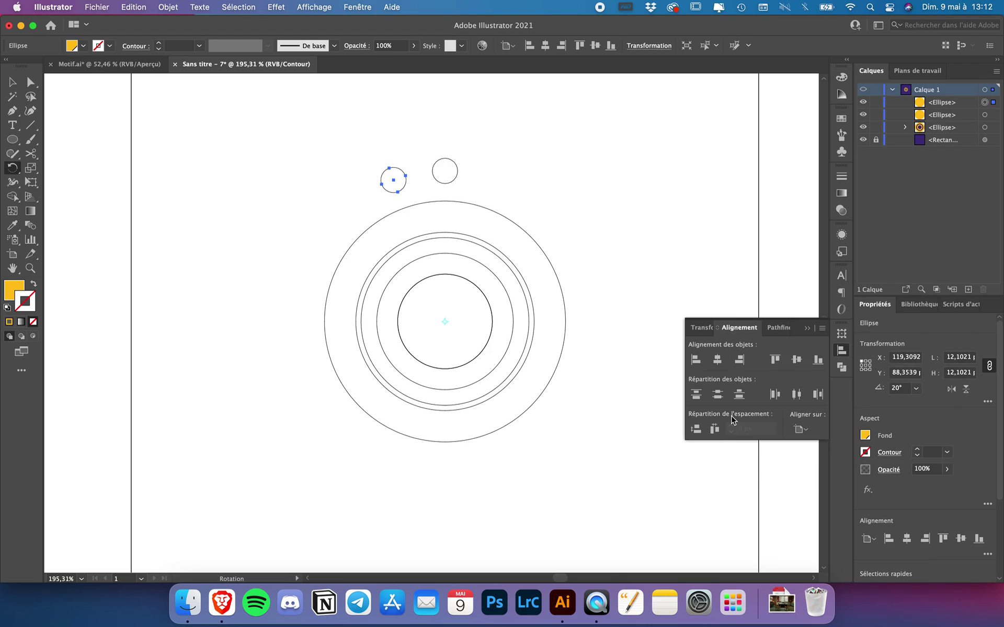
# Repeat the 20° rotated copy until 18 small circles evenly surround the outer ring
pyautogui.scroll(-3, 569, 220)
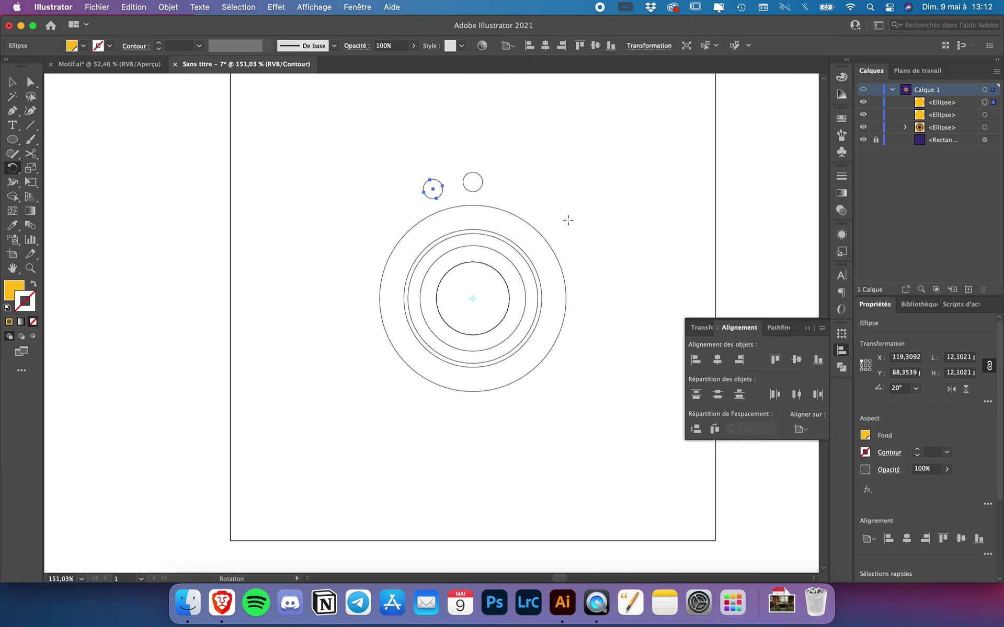
pyautogui.press('super+d')
pyautogui.press('super+d')
pyautogui.press('super+d')
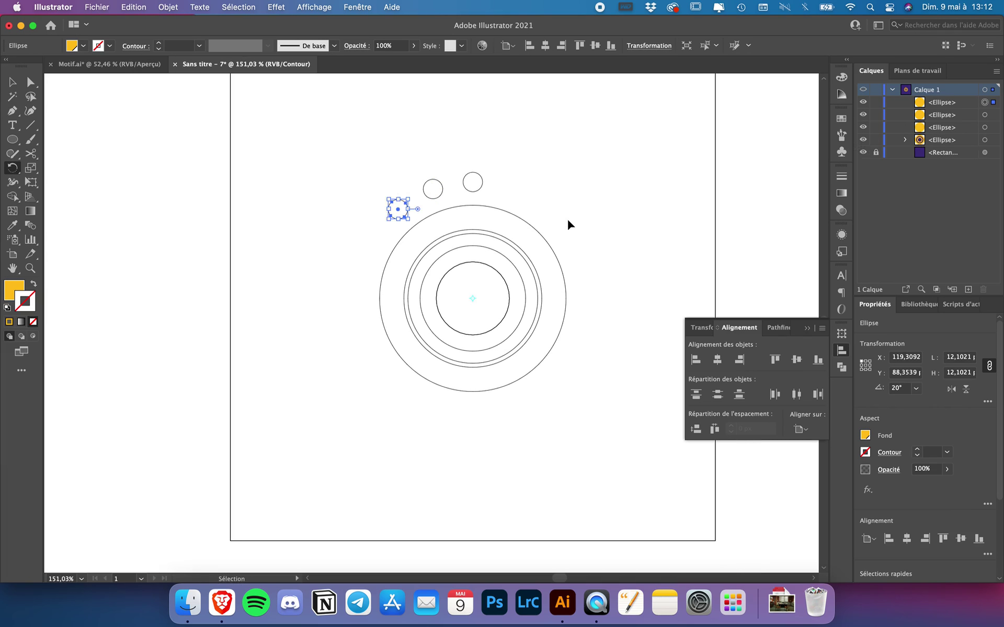
pyautogui.press('super+d')
pyautogui.press('super+d')
pyautogui.press('super+d')
pyautogui.press('super+d')
pyautogui.press('super+d')
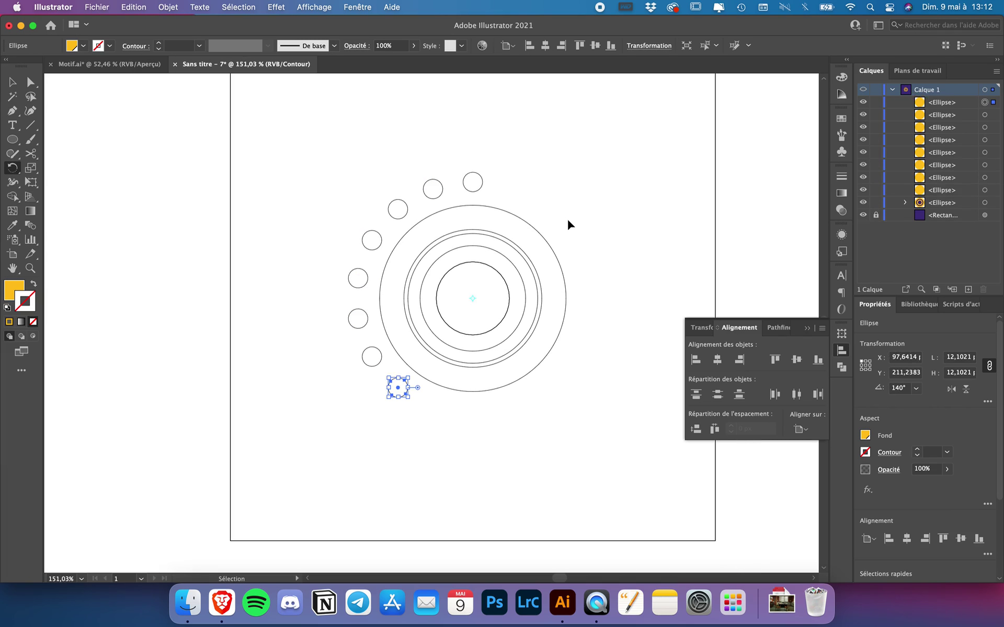
pyautogui.press('super+d')
pyautogui.press('super+d')
pyautogui.press('super+d')
pyautogui.press('super+d')
pyautogui.press('super+d')
pyautogui.press('super+d')
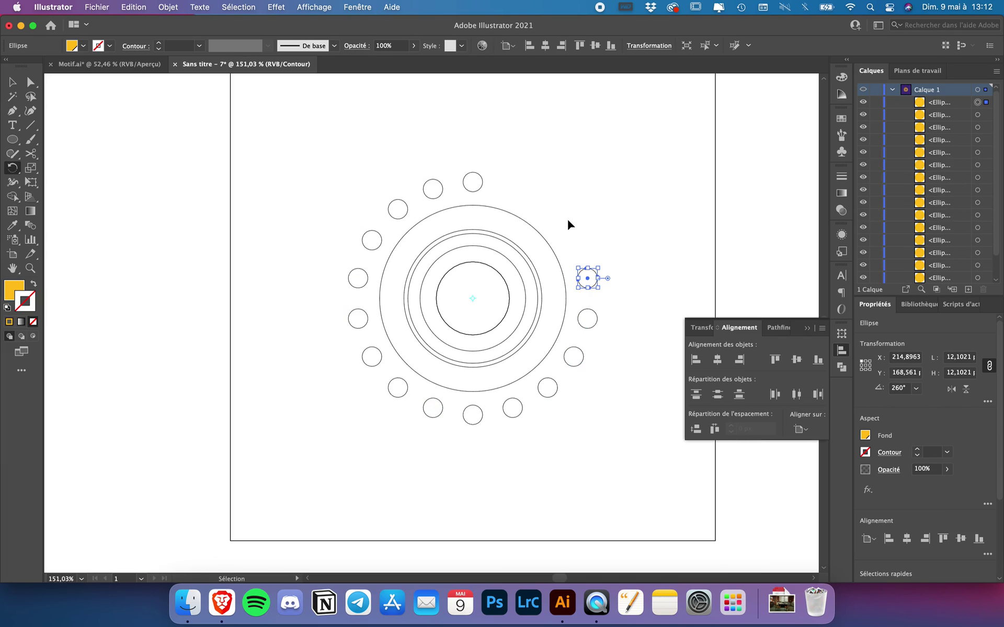
pyautogui.press('super+d')
pyautogui.press('super+d')
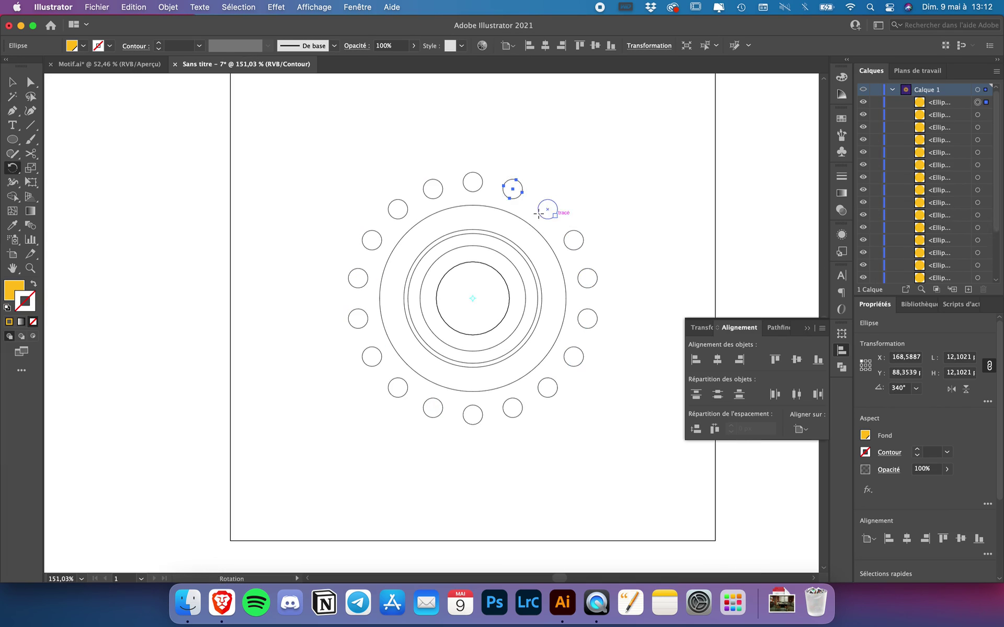
# Return the artwork to the filled preview, put away the alignment options and deselect the last circle
pyautogui.click(12, 84)
pyautogui.click(312, 5)
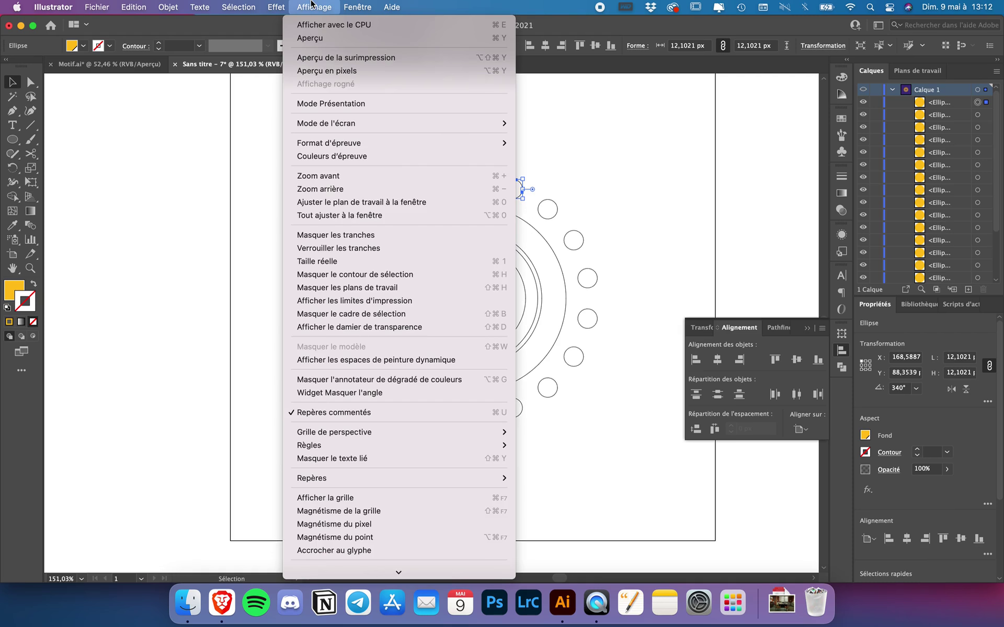
pyautogui.click(318, 38)
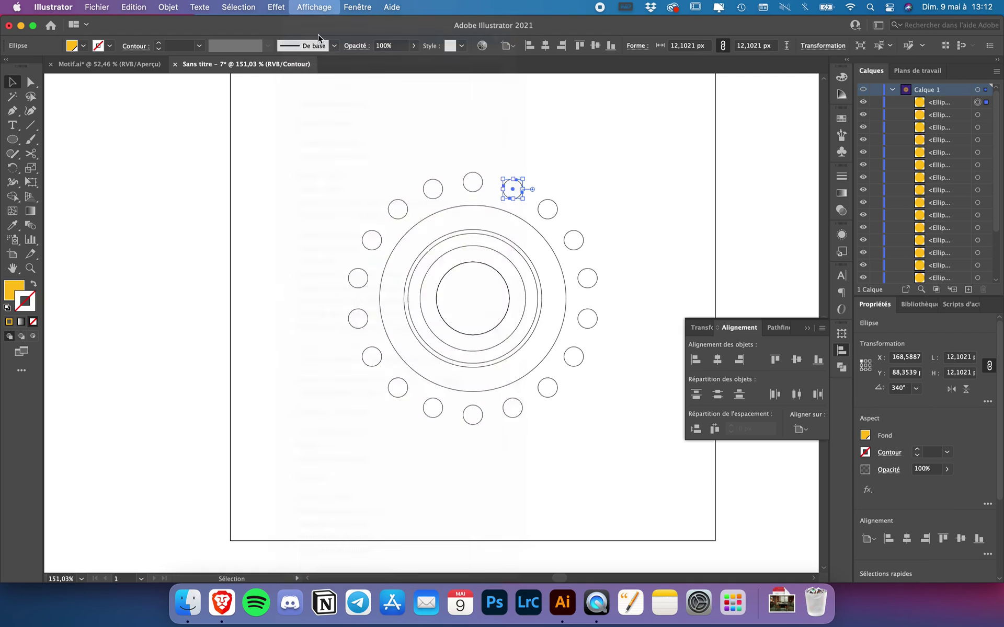
pyautogui.click(747, 332)
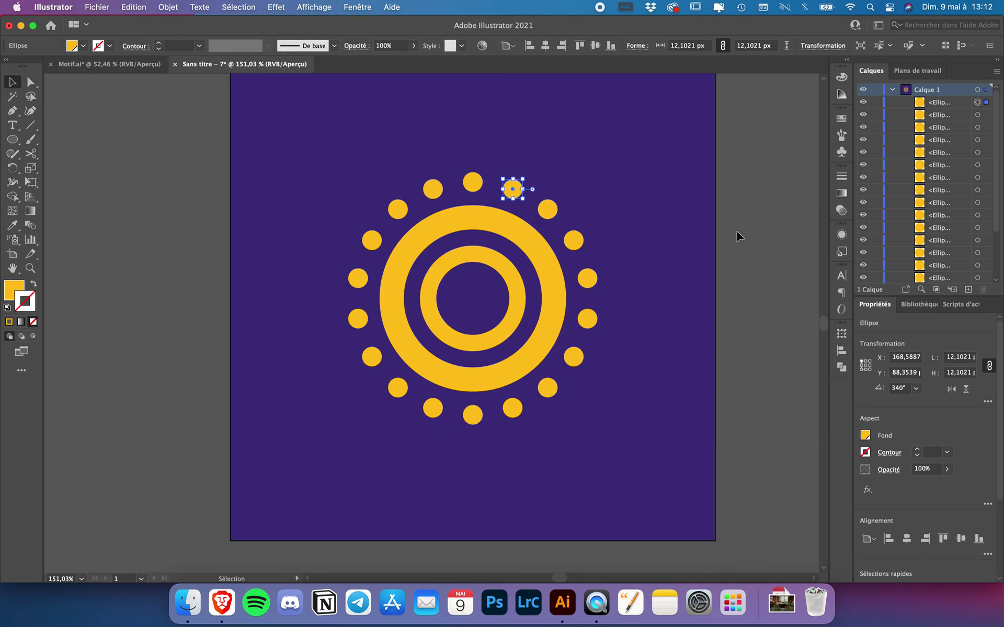
pyautogui.click(738, 231)
pyautogui.scroll(-3, 594, 253)
pyautogui.hscroll(2, 597, 253)
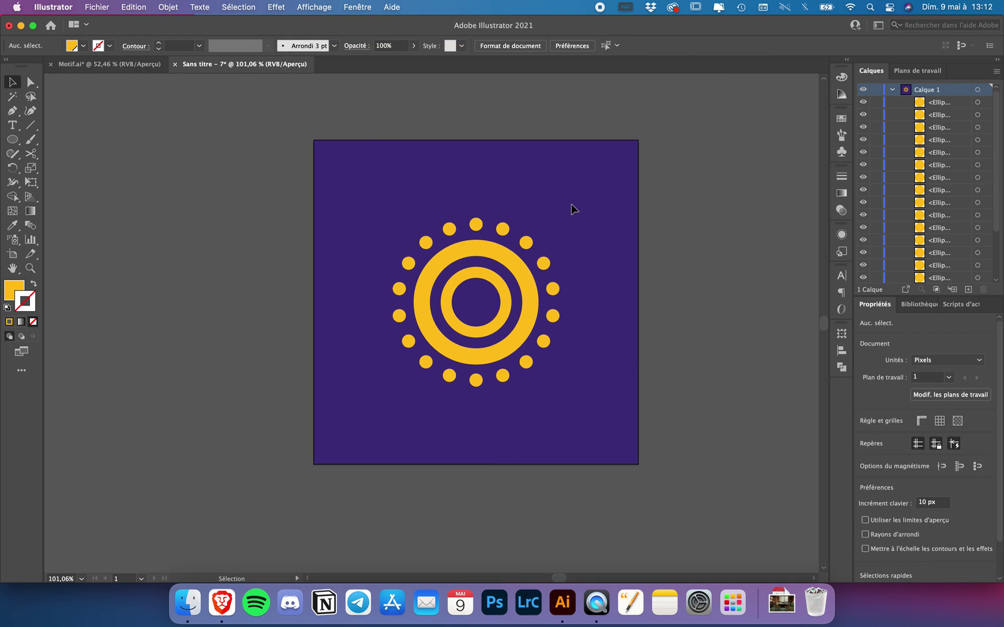
# Select all the small circles without the rings, group them and clear the selection
pyautogui.press('super+a')
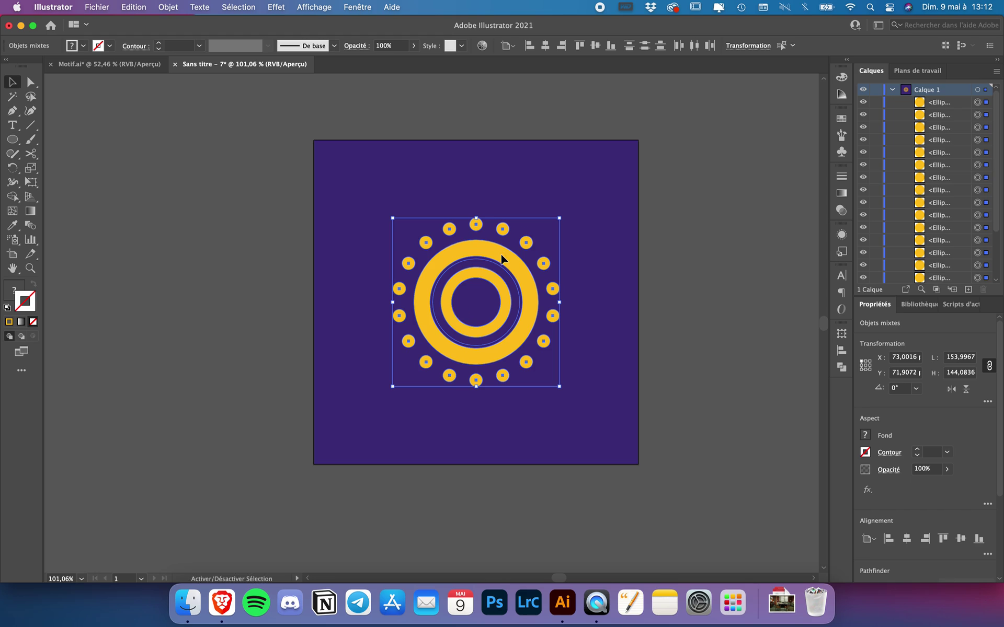
pyautogui.keyDown('shift'); pyautogui.click(501, 259); pyautogui.keyUp('shift')
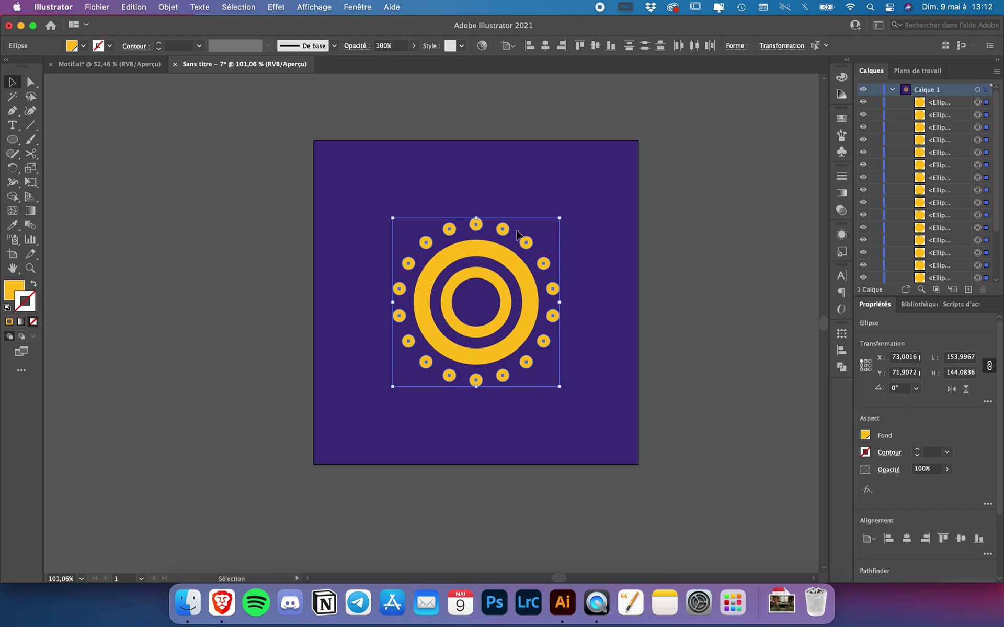
pyautogui.press('a')
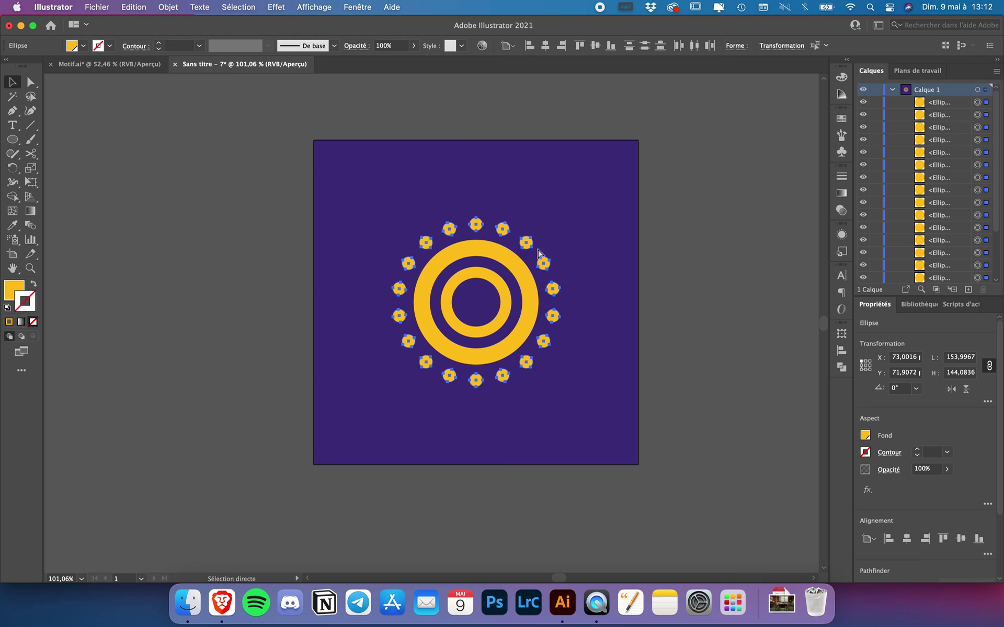
pyautogui.press('super+g')
pyautogui.press('v')
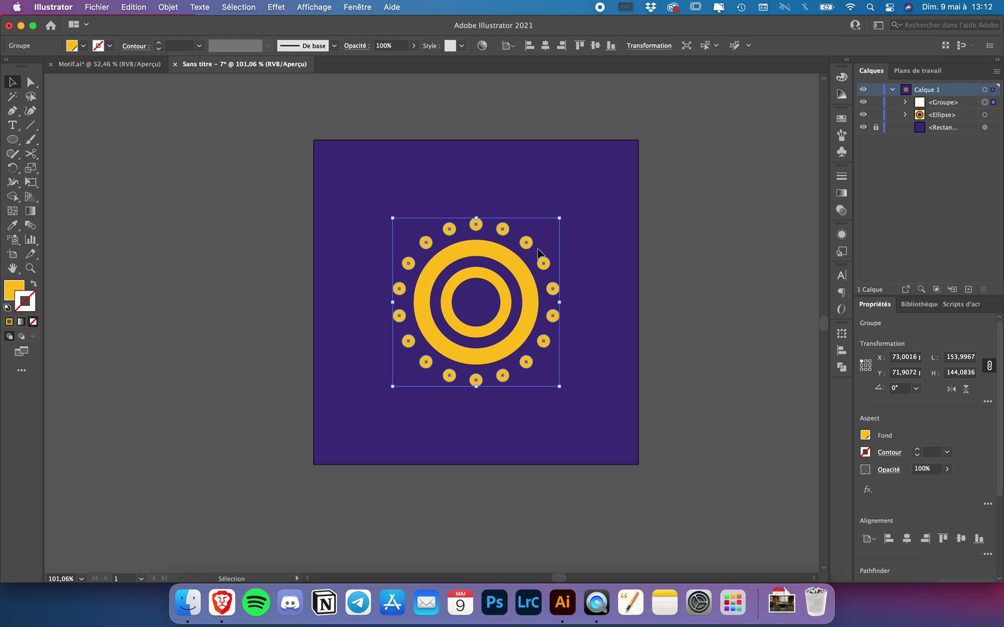
pyautogui.click(617, 222)
# Enlarge the small-circle group about its centre to about 167 px wide, and enlarge the concentric rings slightly
pyautogui.moveTo(497, 232); pyautogui.dragTo(512, 212)
pyautogui.click(644, 224)
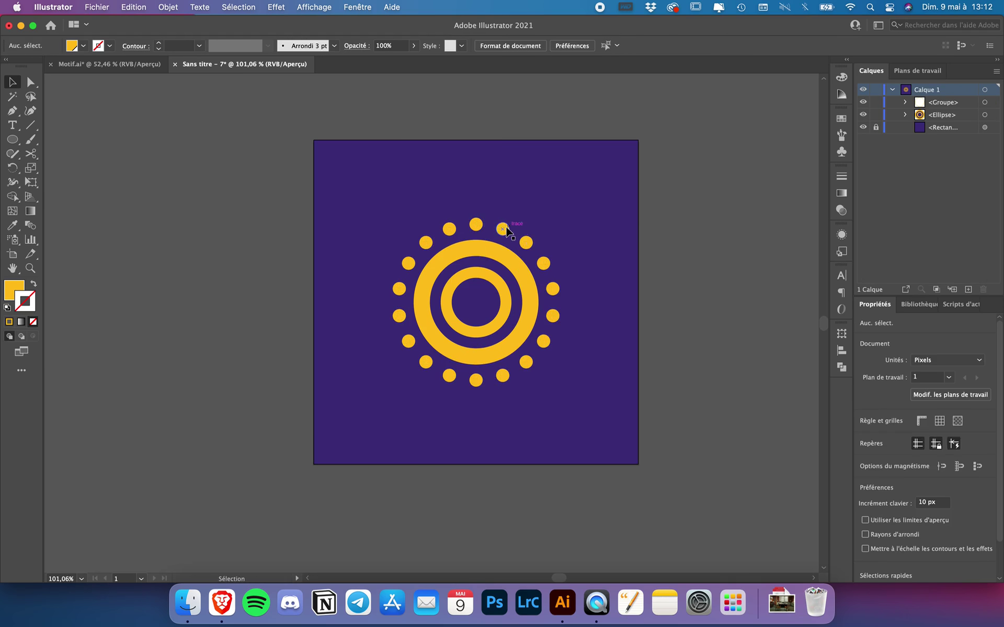
pyautogui.click(502, 228)
pyautogui.moveTo(557, 217); pyautogui.dragTo(568, 205)
pyautogui.click(506, 261)
pyautogui.moveTo(538, 240); pyautogui.dragTo(544, 236)
pyautogui.click(652, 237)
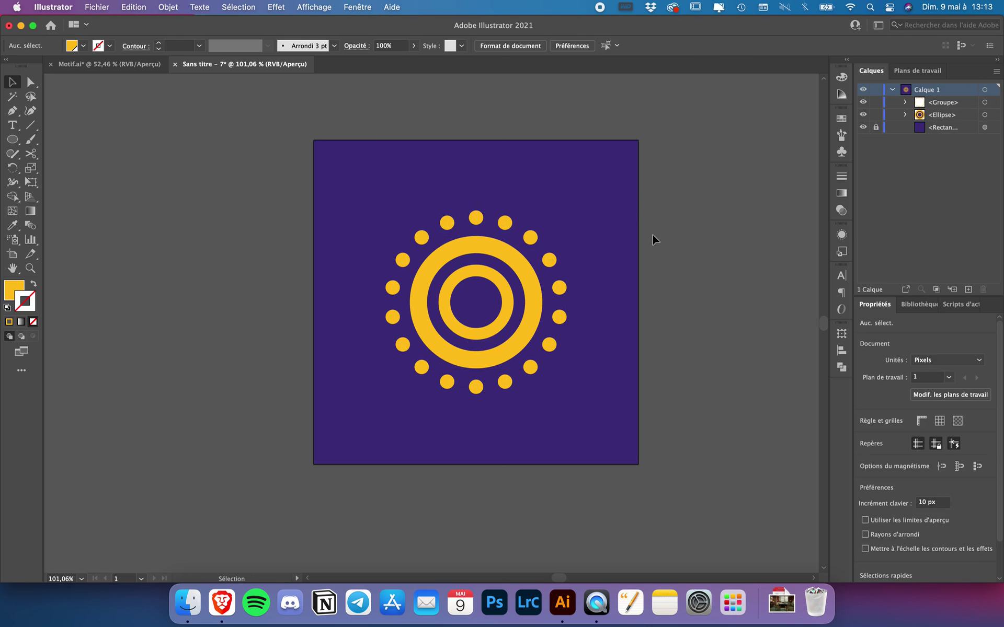
# Scale the rings and the small-circle group down together about their centre to about 154 px wide, and deselect them
pyautogui.press('super+a')
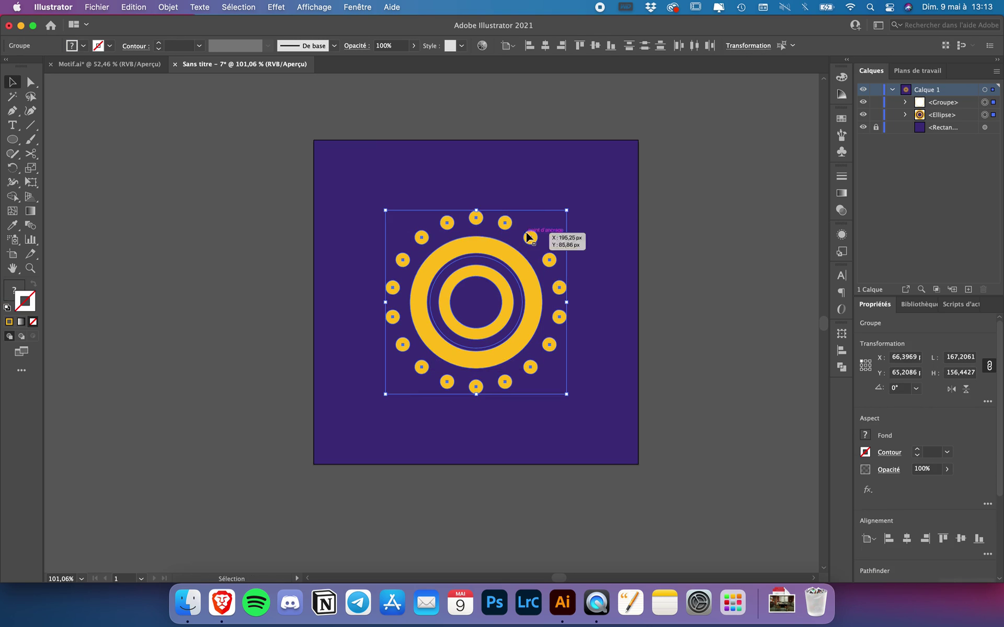
pyautogui.moveTo(568, 210); pyautogui.dragTo(560, 217)
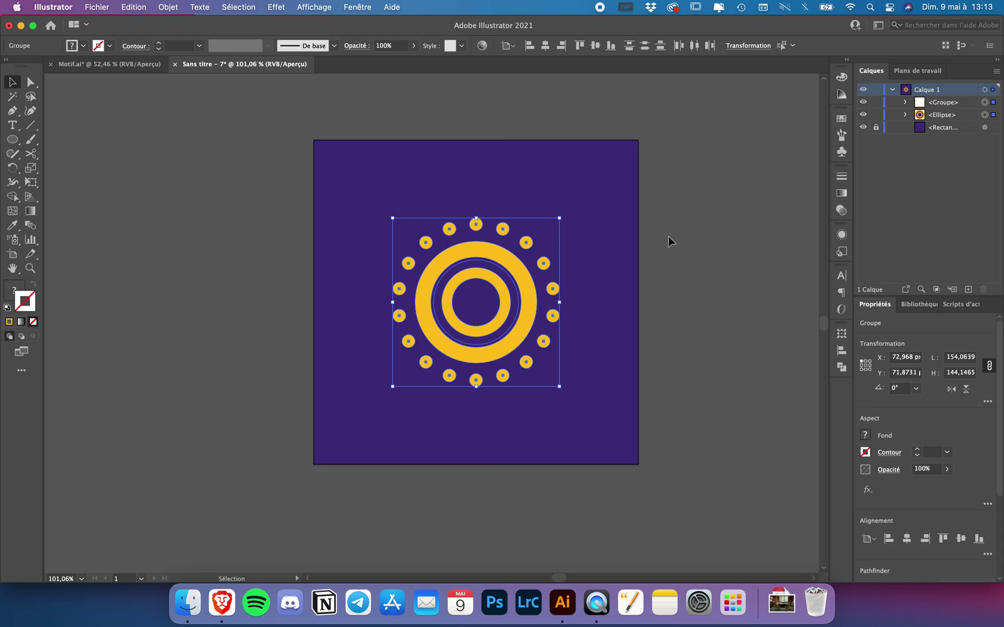
pyautogui.click(668, 236)
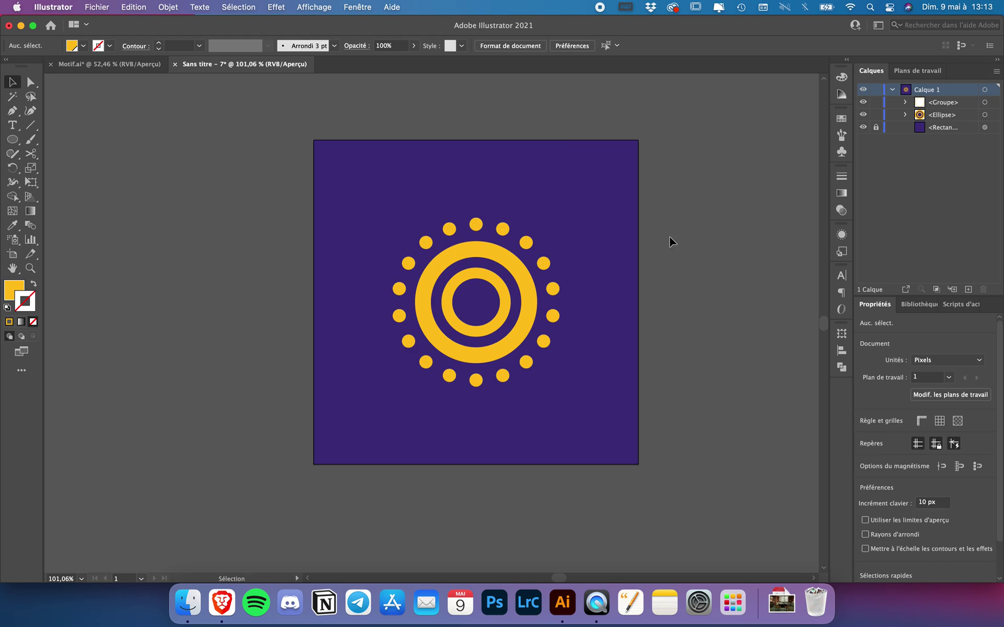
# Draw a yellow circle about 36 px in diameter outside the artboard, to its left, with the Ellipse tool
pyautogui.click(13, 139)
pyautogui.click(68, 168)
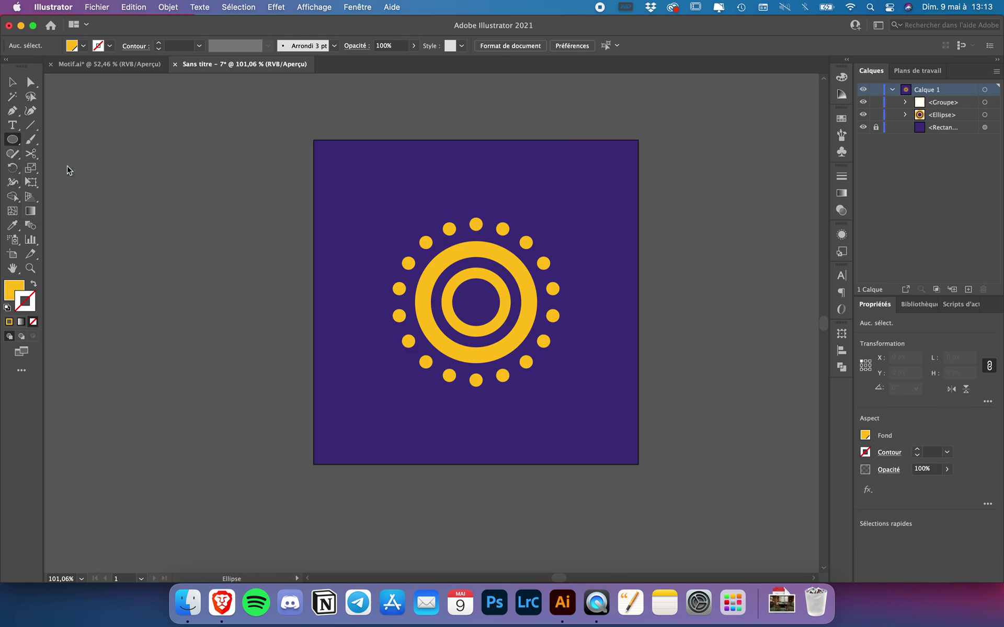
pyautogui.moveTo(195, 207); pyautogui.dragTo(235, 236)
pyautogui.press('v')
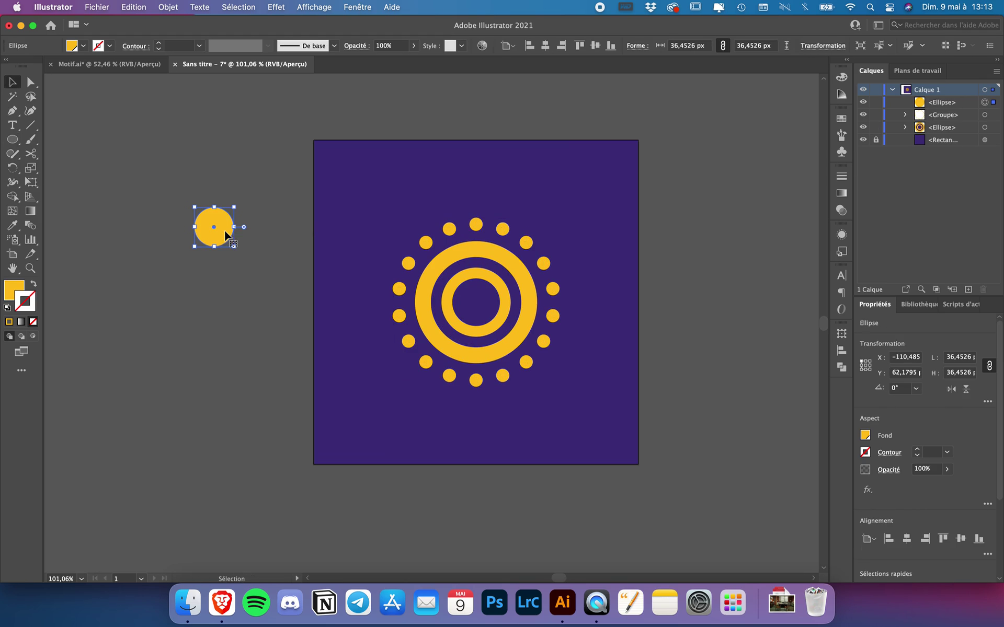
# Duplicate the new circle horizontally about 18 px to the right so the two overlap, and show them in outline view
pyautogui.scroll(5, 211, 222)
pyautogui.moveTo(253, 226); pyautogui.dragTo(287, 225)
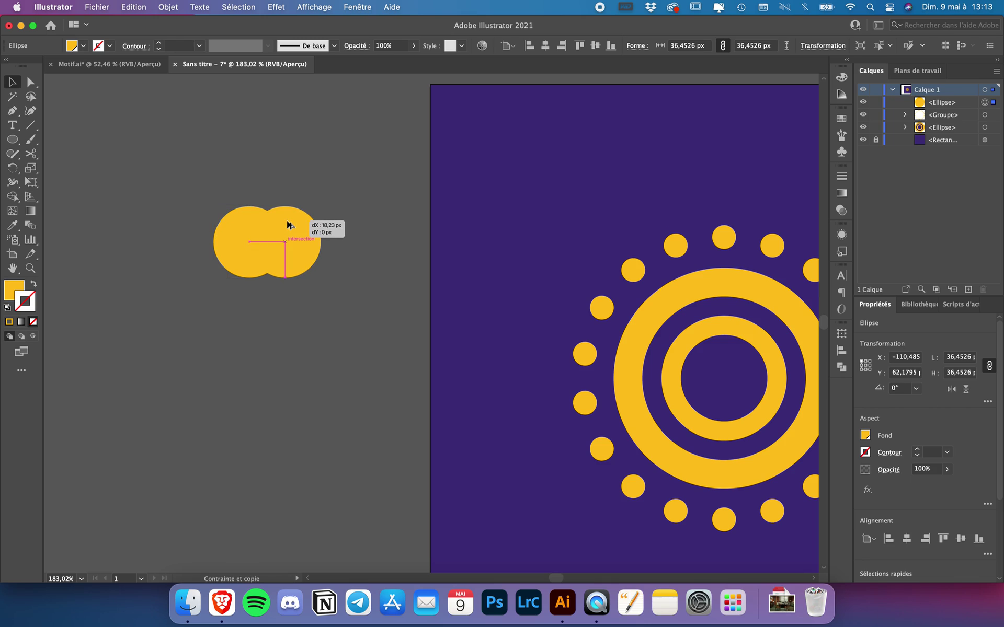
pyautogui.moveTo(287, 225); pyautogui.dragTo(287, 225)
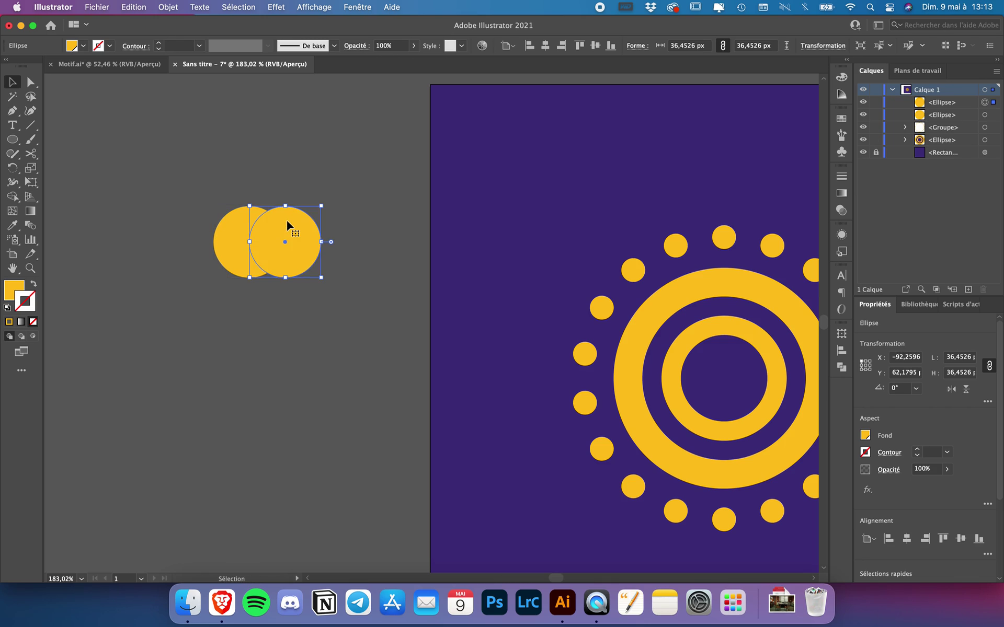
pyautogui.click(314, 7)
pyautogui.click(319, 38)
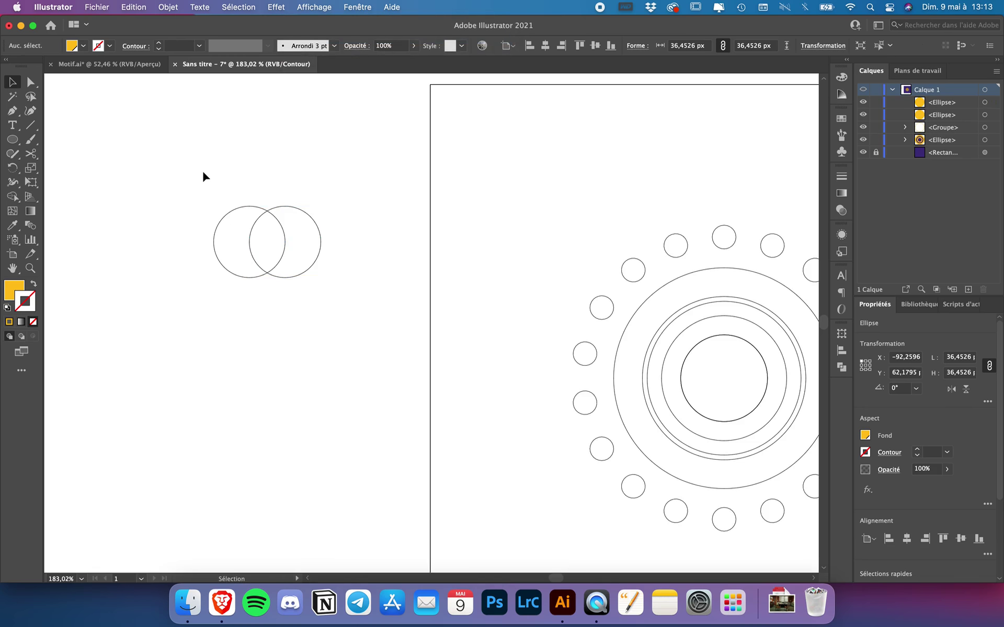
# Remake the circle's copy 18.23 px to the right, snapped to the first circle's centre, and return to the coloured preview
pyautogui.click(203, 171)
pyautogui.click(285, 209)
pyautogui.moveTo(262, 208); pyautogui.dragTo(299, 215)
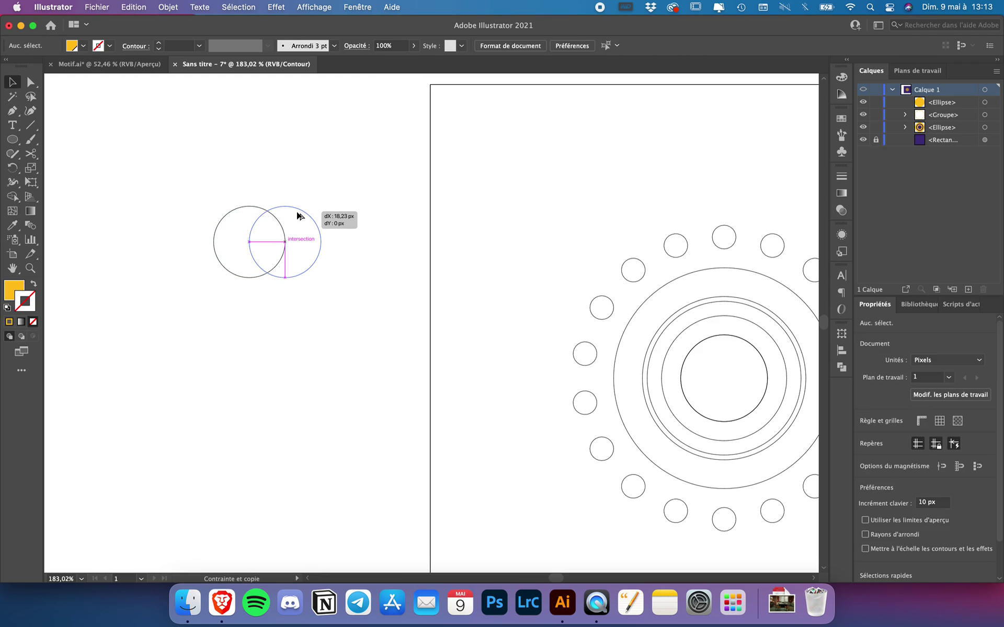
pyautogui.moveTo(298, 216); pyautogui.dragTo(296, 210)
pyautogui.click(285, 167)
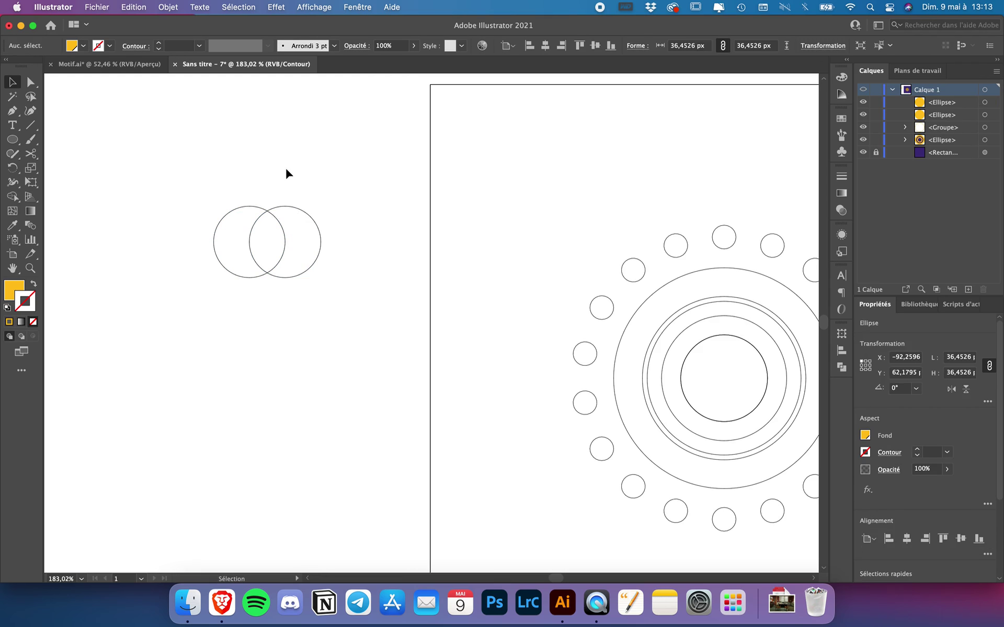
pyautogui.press('a')
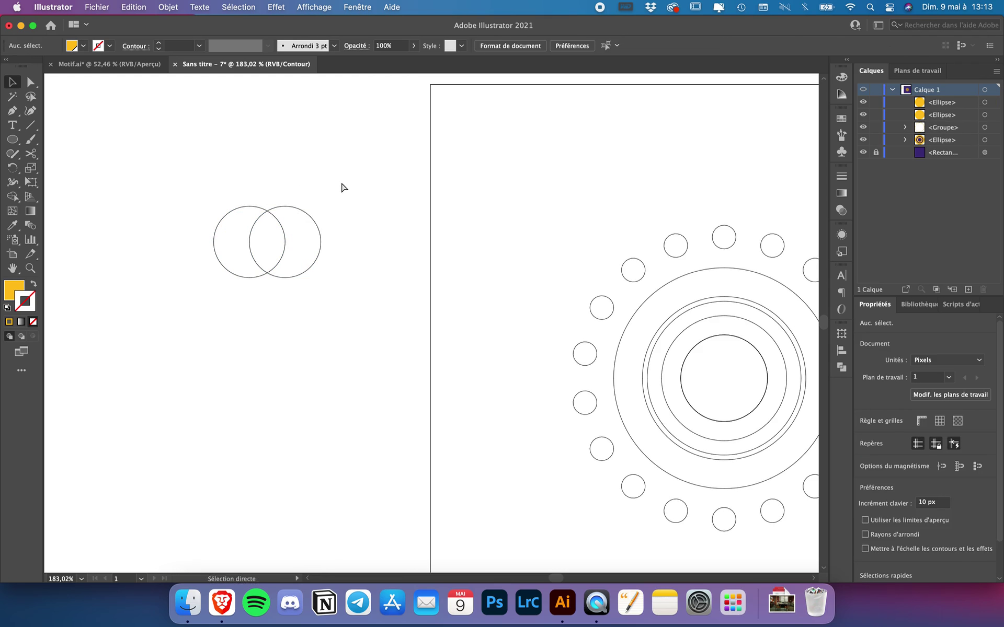
pyautogui.press('super+y')
pyautogui.press('v')
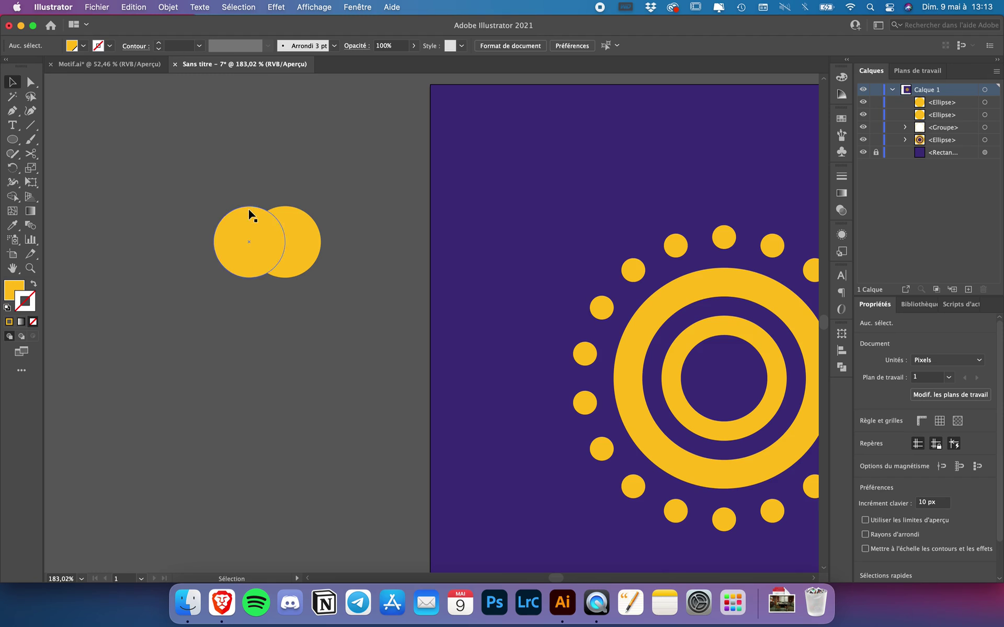
# Intersect the two overlapping circles with Pathfinder to keep only their common petal shape, and deselect it
pyautogui.moveTo(209, 296); pyautogui.dragTo(190, 320)
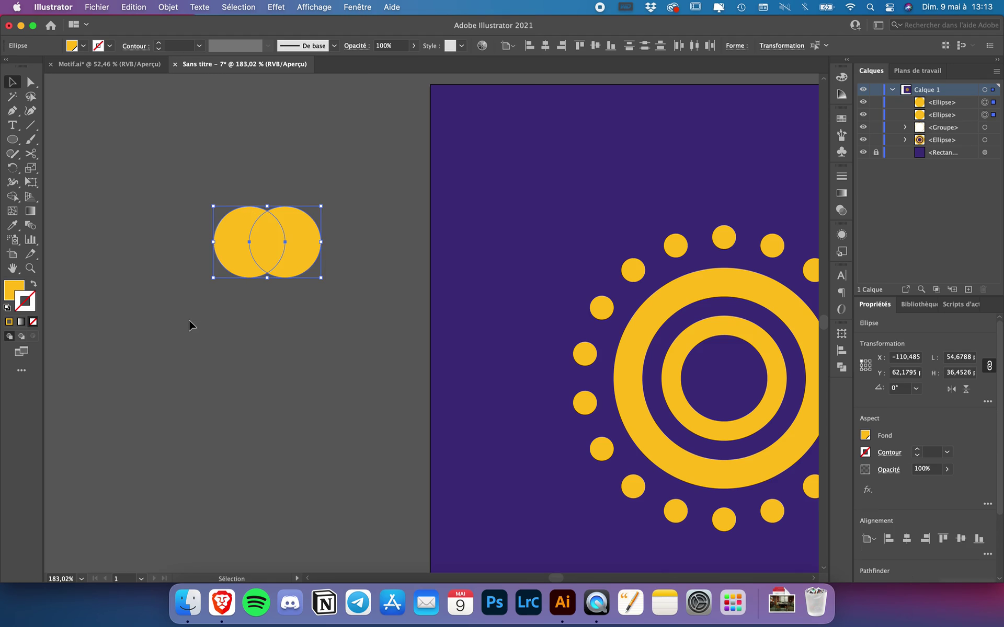
pyautogui.click(841, 369)
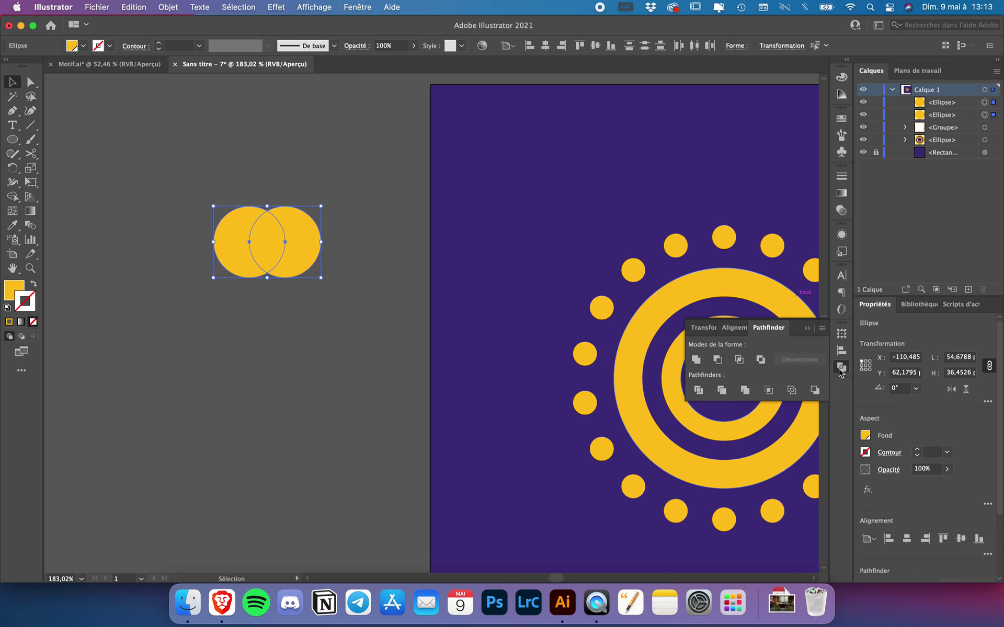
pyautogui.click(739, 360)
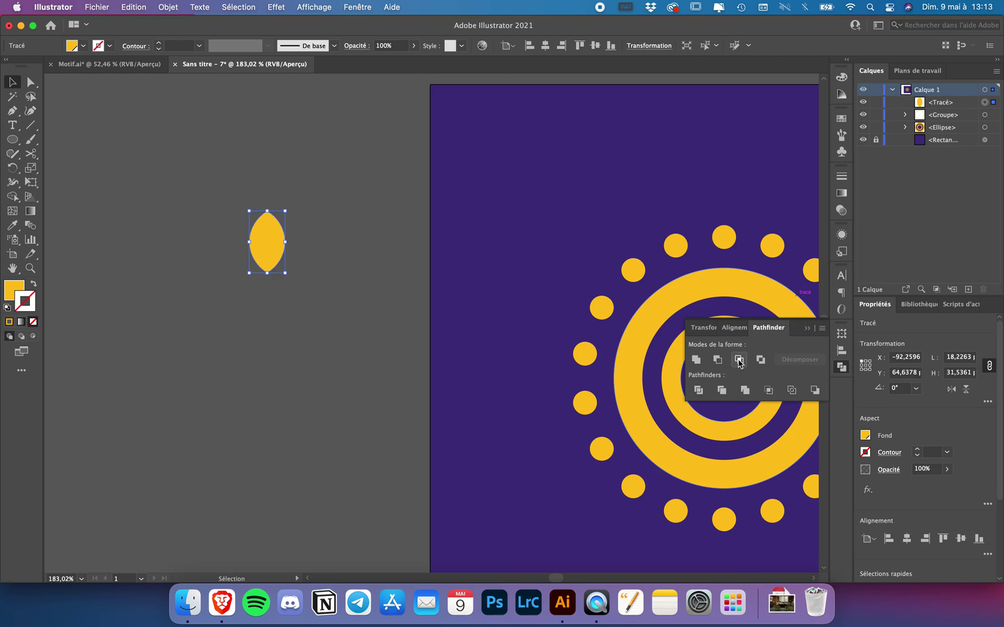
pyautogui.click(346, 305)
# Stretch the petal to about 44 px tall and duplicate it directly below so the two tips touch
pyautogui.click(262, 226)
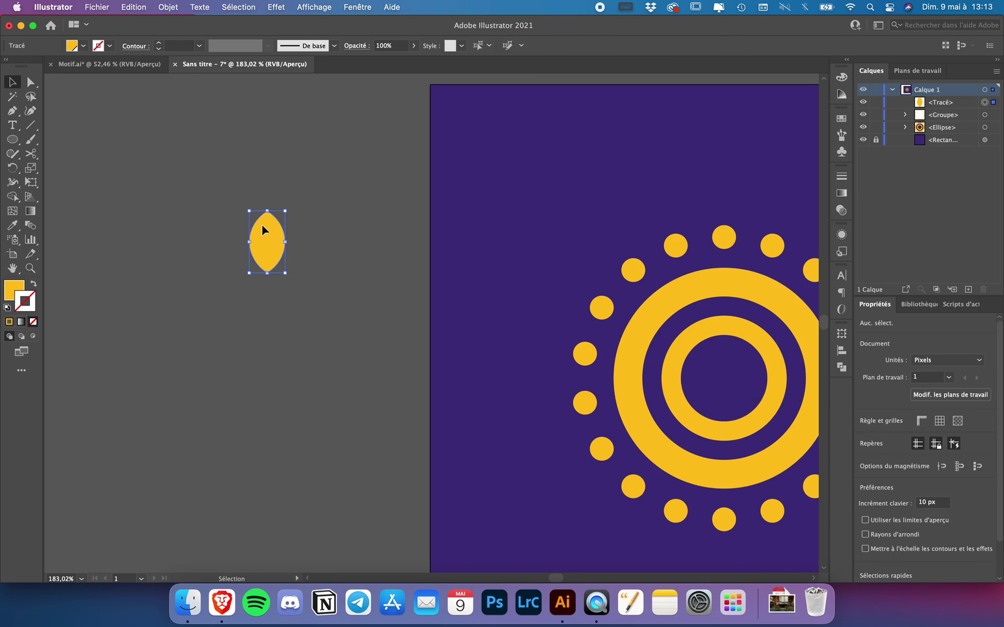
pyautogui.moveTo(269, 210); pyautogui.dragTo(276, 294)
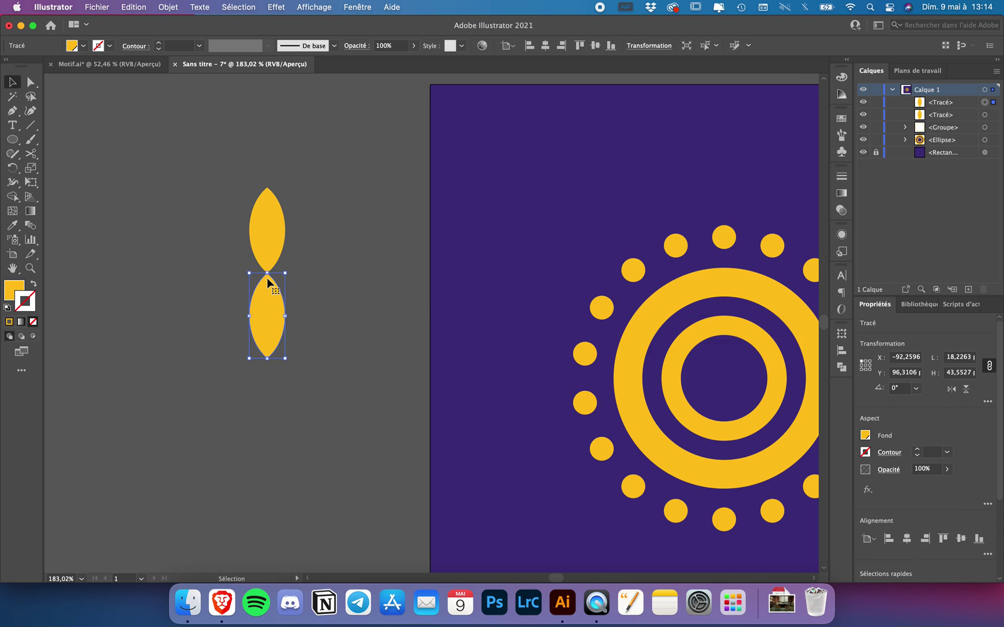
# Copy both petals, paste them in place and rotate the copies 90° to form a four-petal flower
pyautogui.moveTo(321, 170); pyautogui.dragTo(228, 337)
pyautogui.press('a')
pyautogui.press('v')
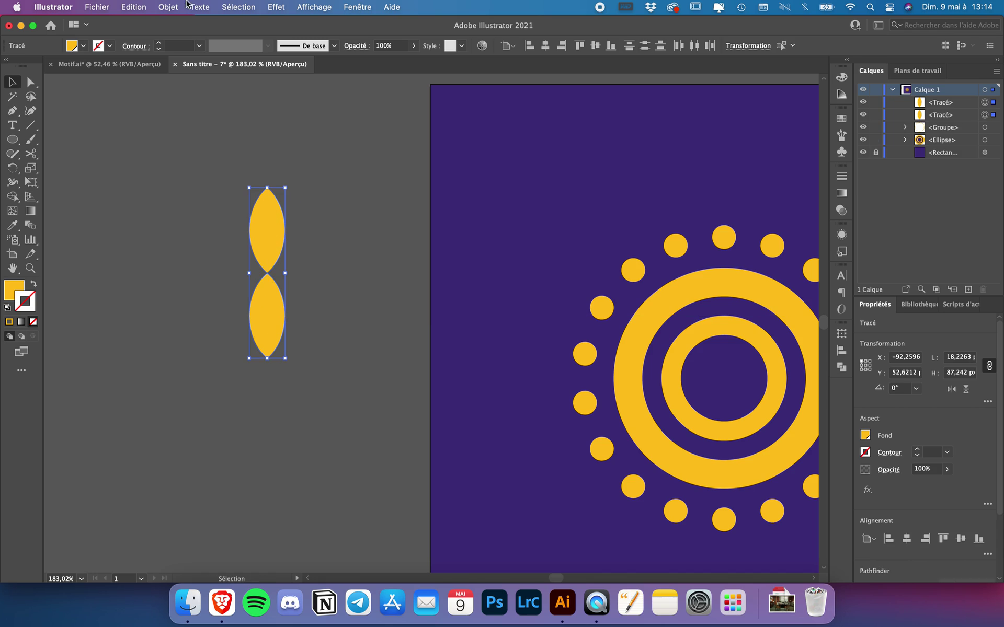
pyautogui.click(132, 7)
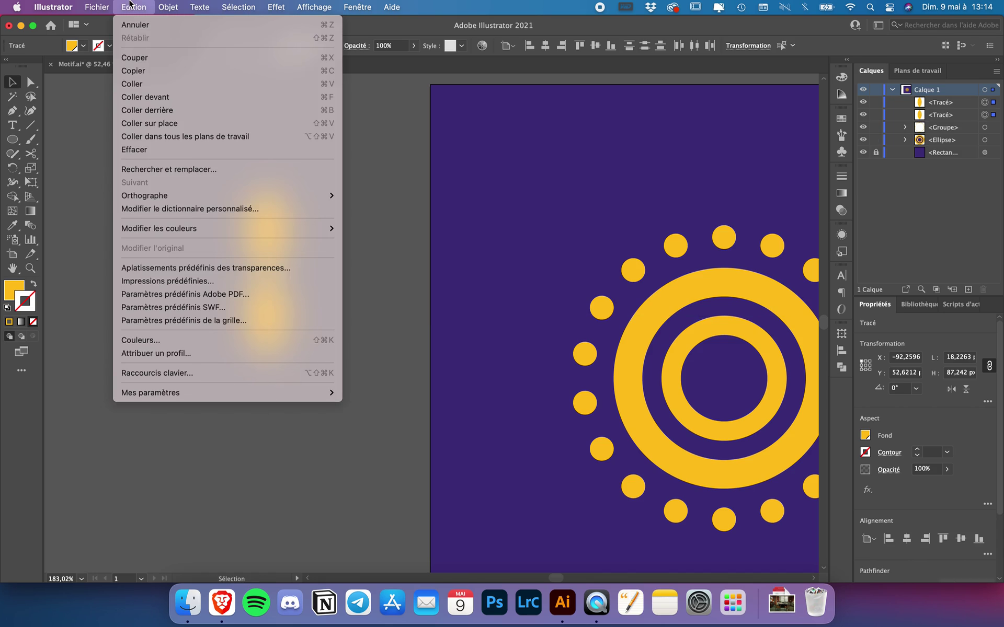
pyautogui.click(162, 124)
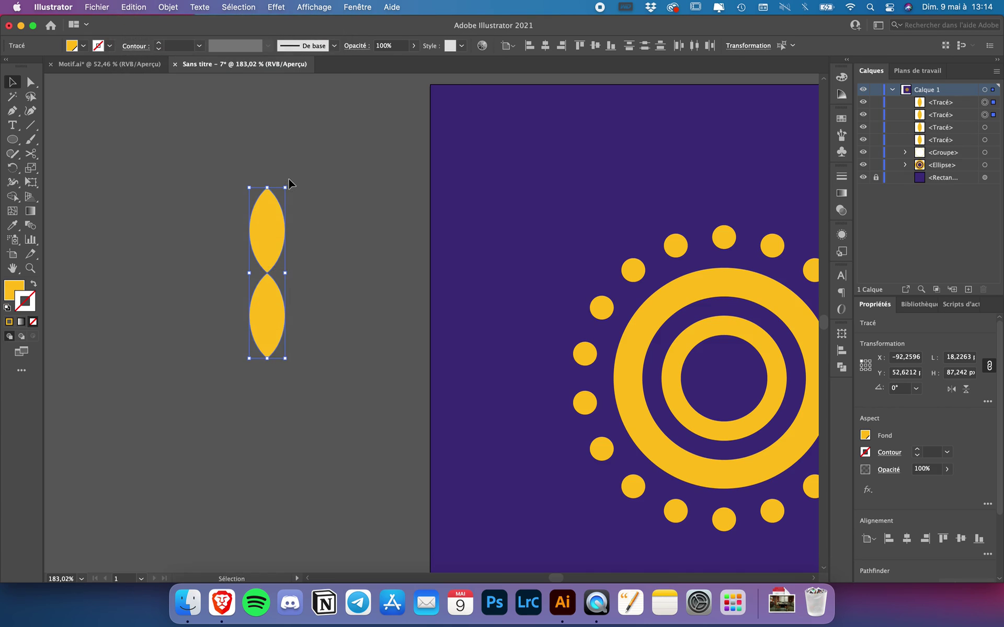
pyautogui.moveTo(289, 182); pyautogui.dragTo(330, 276)
pyautogui.click(338, 188)
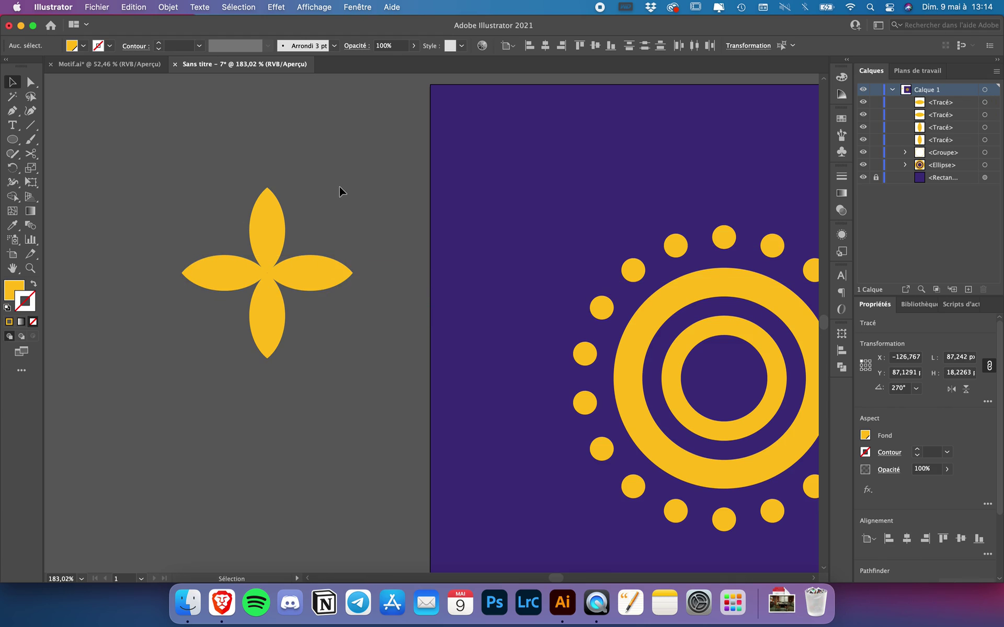
# Unite the four petals into a single flower shape with Pathfinder, and deselect it
pyautogui.moveTo(193, 357); pyautogui.dragTo(193, 359)
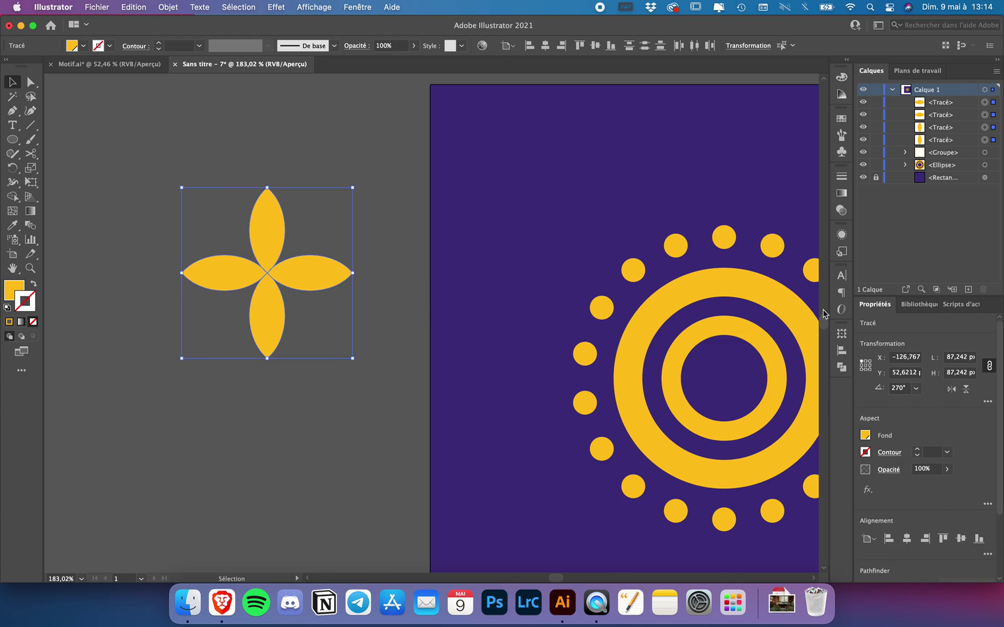
pyautogui.click(842, 368)
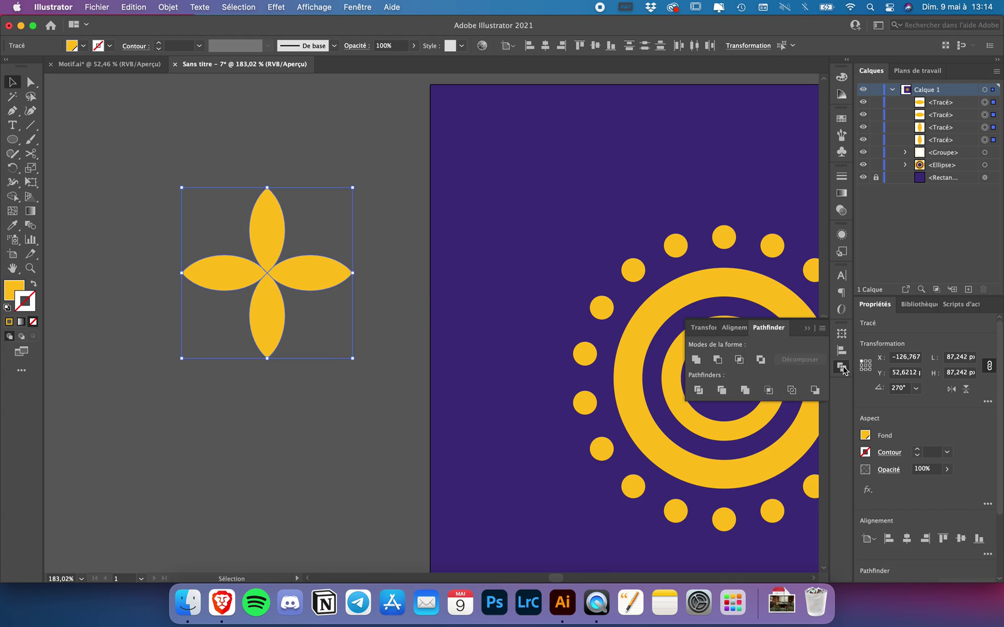
pyautogui.click(695, 361)
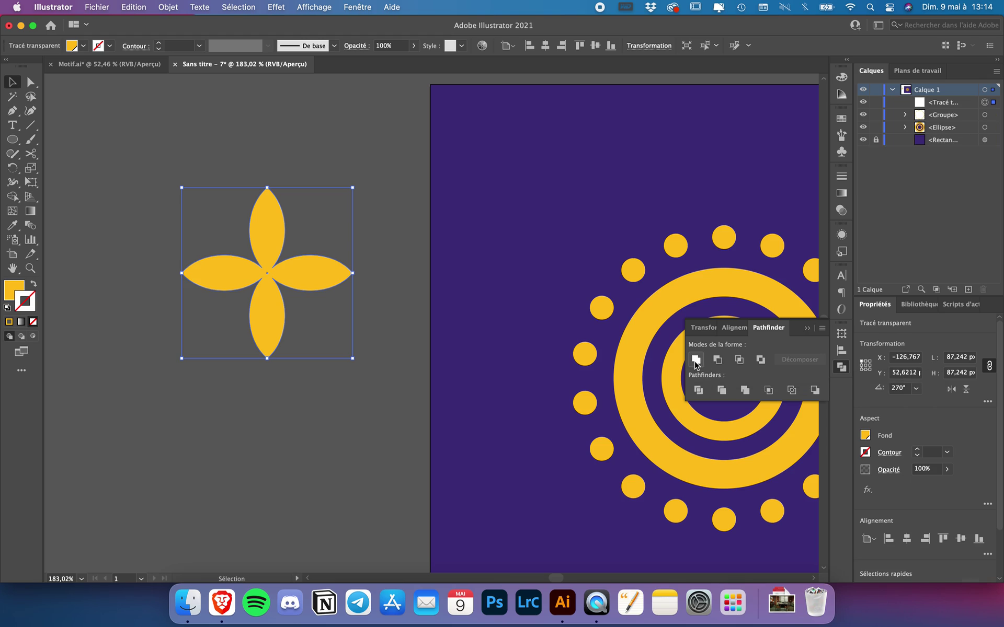
pyautogui.click(344, 372)
# Centre the flower on the artboard's top-left corner and enlarge it proportionally about its centre to about 146 px wide
pyautogui.press('super+0')
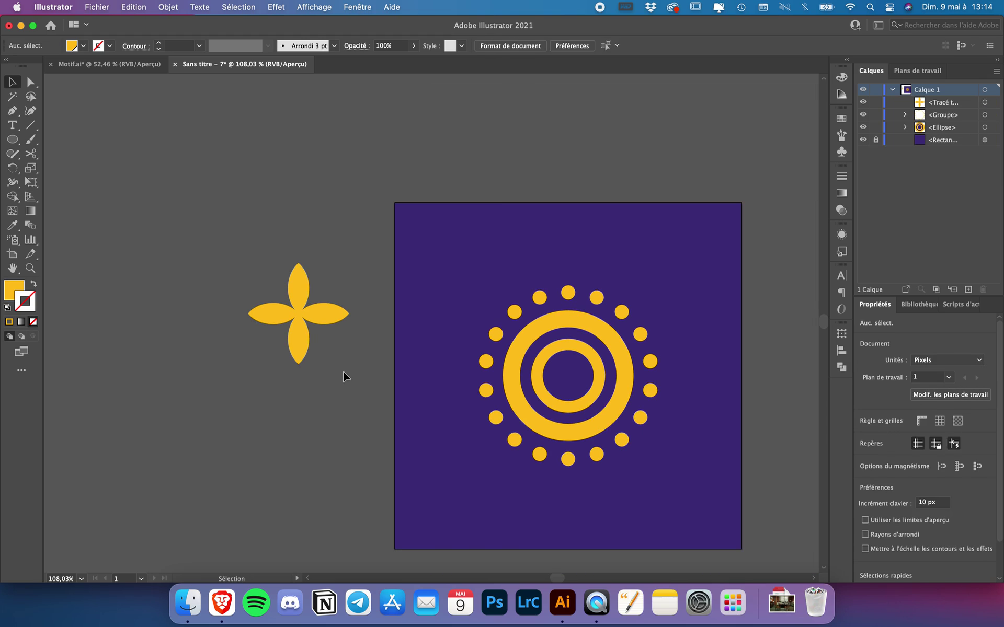
pyautogui.moveTo(307, 278); pyautogui.dragTo(396, 183)
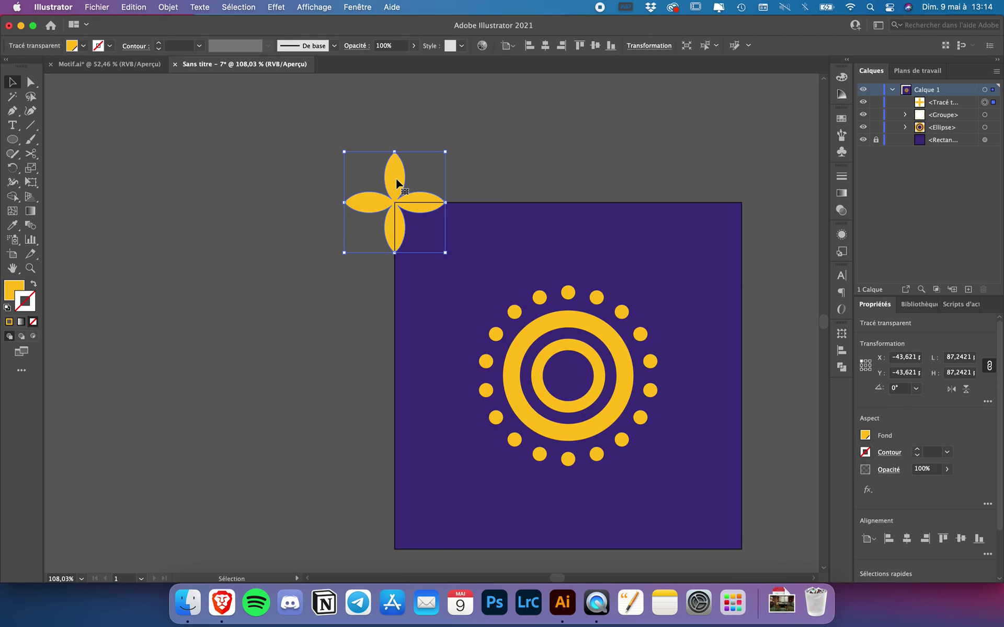
pyautogui.moveTo(392, 174)
pyautogui.mouseDown()
pyautogui.moveTo(366, 201)
pyautogui.moveTo(395, 172)
pyautogui.mouseUp()
pyautogui.moveTo(445, 151); pyautogui.dragTo(482, 117)
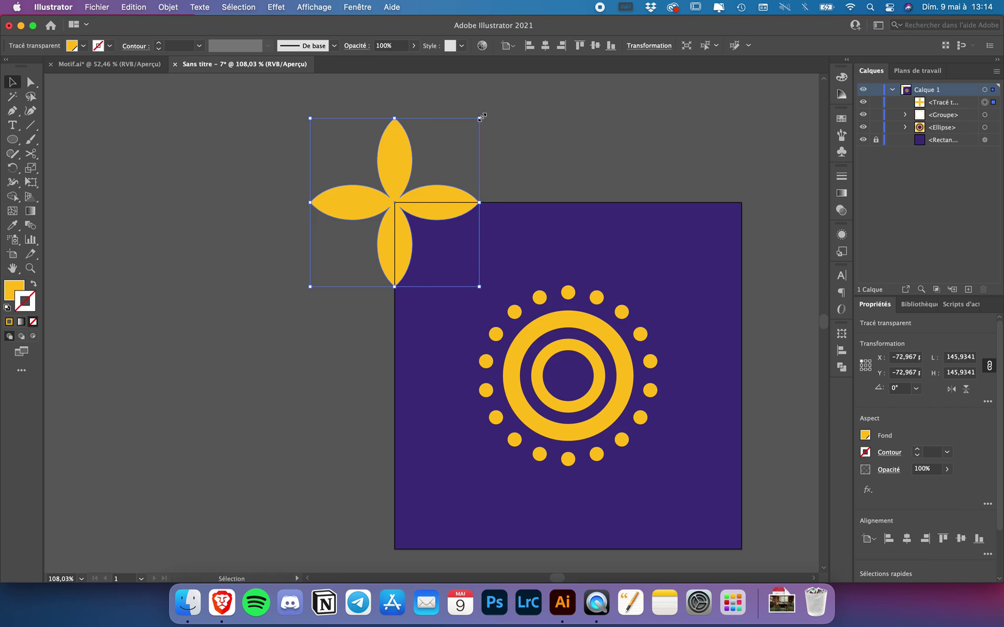
pyautogui.click(515, 165)
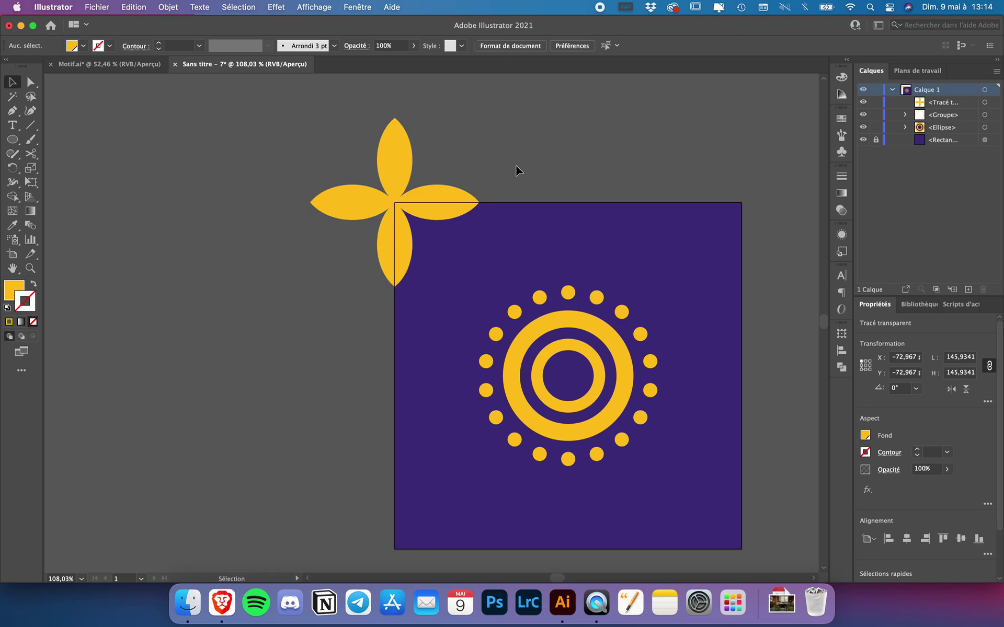
# Duplicate the flower onto the artboard's top-right corner, and duplicate both flowers down onto the two bottom corners
pyautogui.scroll(-3, 466, 177)
pyautogui.moveTo(385, 177); pyautogui.dragTo(600, 157)
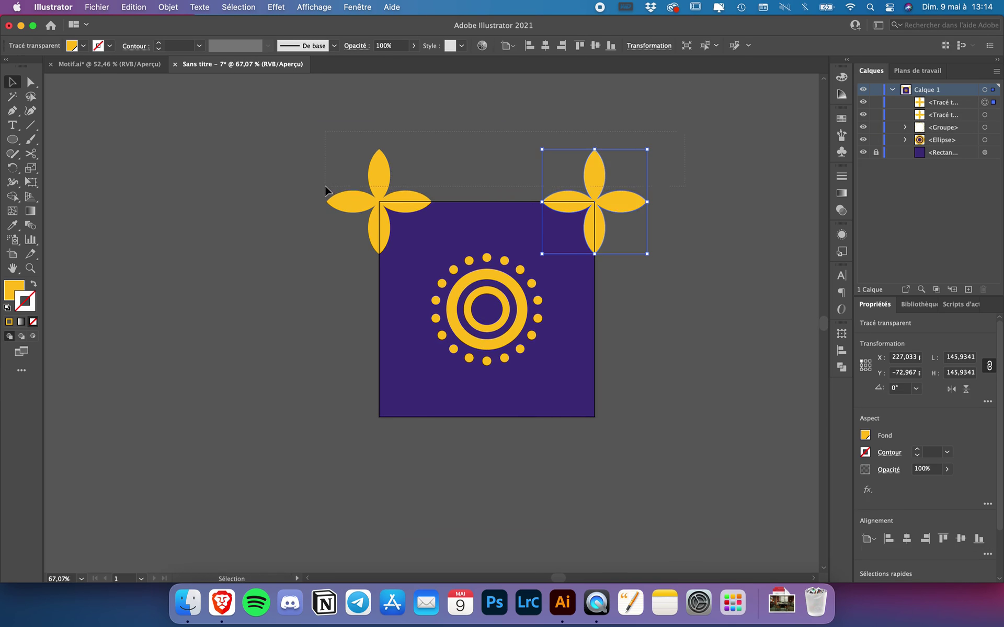
pyautogui.moveTo(326, 190); pyautogui.dragTo(326, 189)
pyautogui.moveTo(378, 164); pyautogui.dragTo(378, 384)
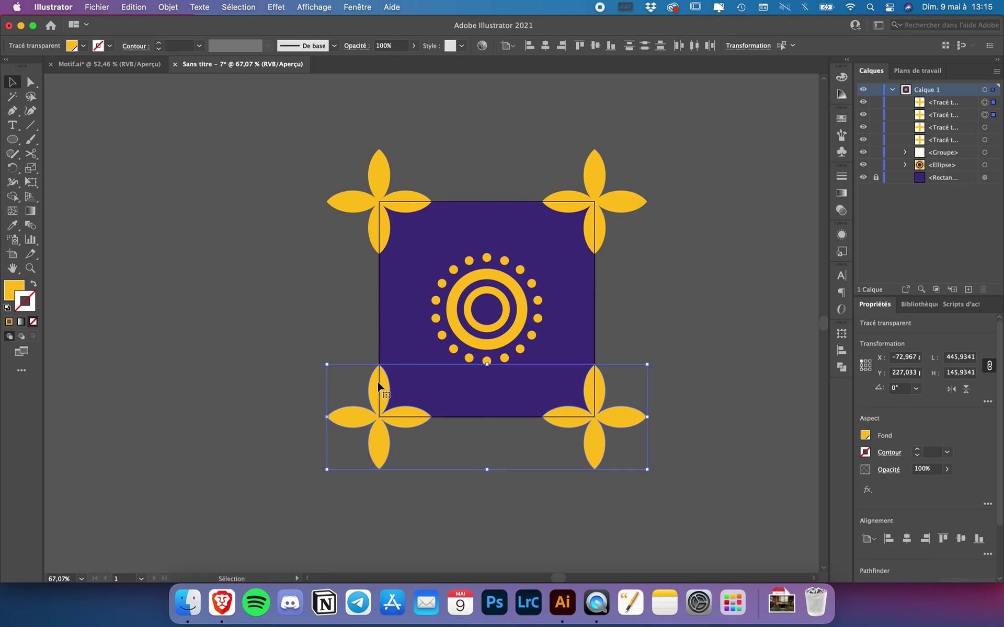
pyautogui.click(431, 418)
pyautogui.scroll(3, 432, 419)
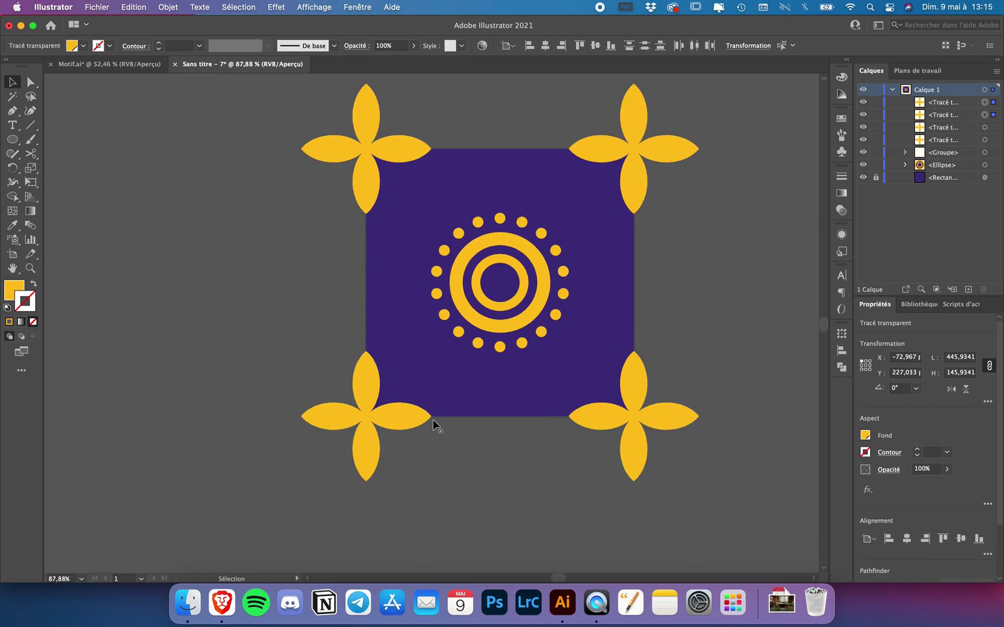
pyautogui.click(433, 420)
pyautogui.scroll(-3, 438, 420)
pyautogui.click(629, 274)
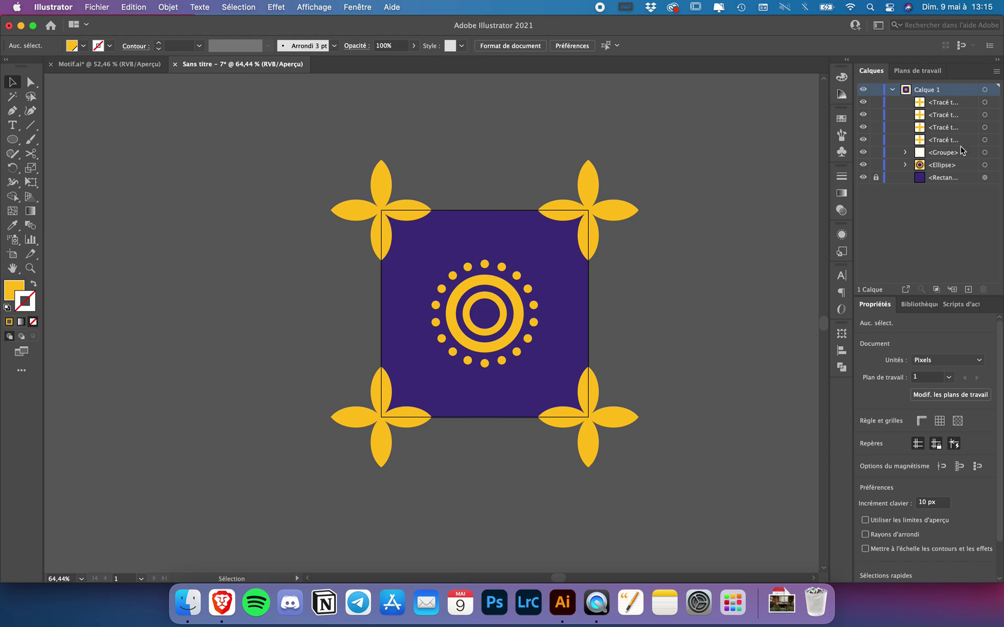
# Unlock the purple background and cut away the parts of the four corner flowers outside it with the Shape Builder tool
pyautogui.click(876, 178)
pyautogui.press('super+a')
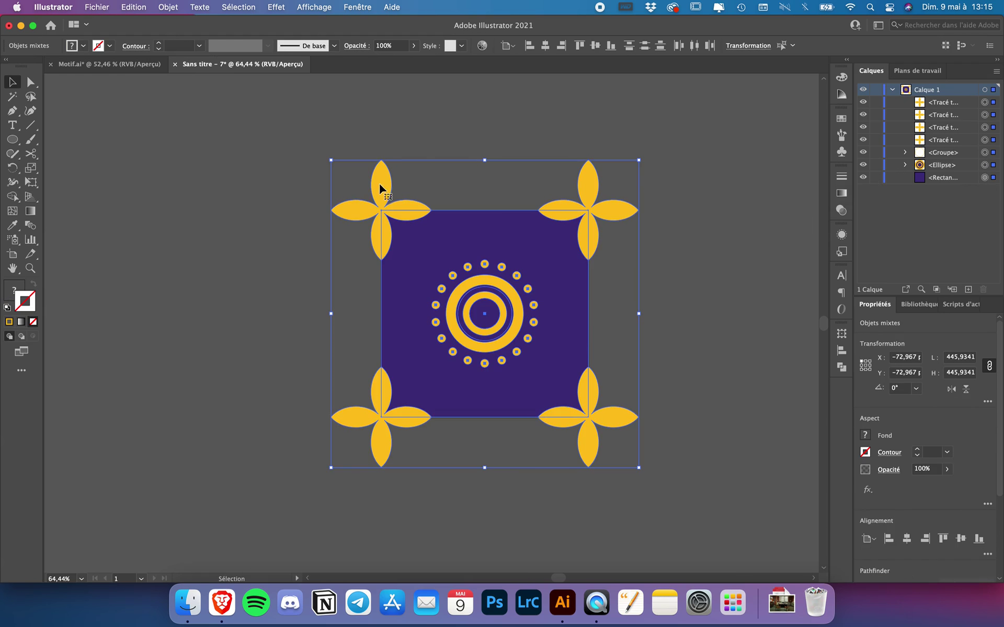
pyautogui.click(12, 196)
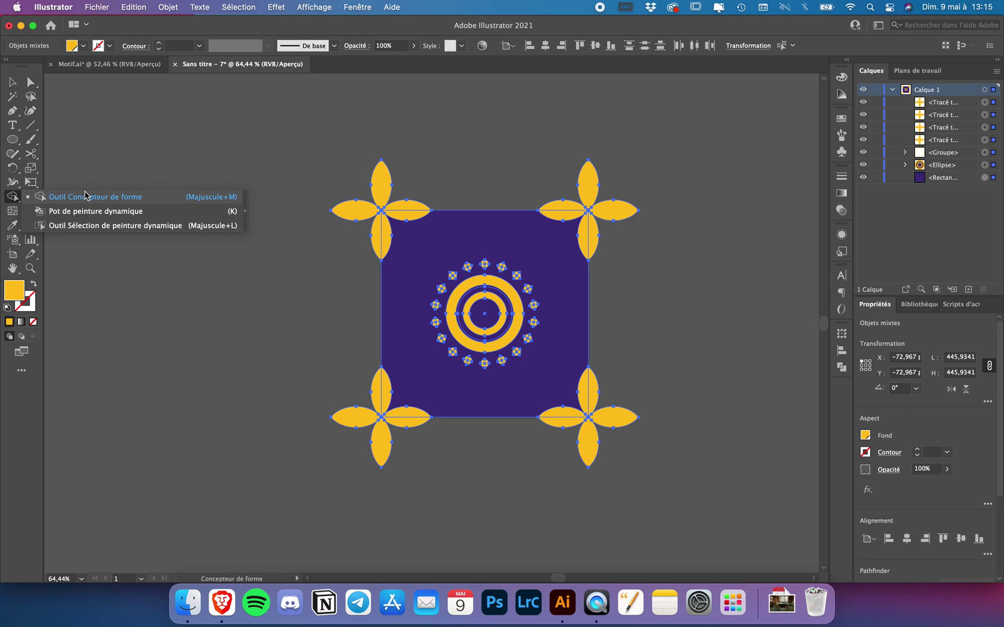
pyautogui.click(86, 196)
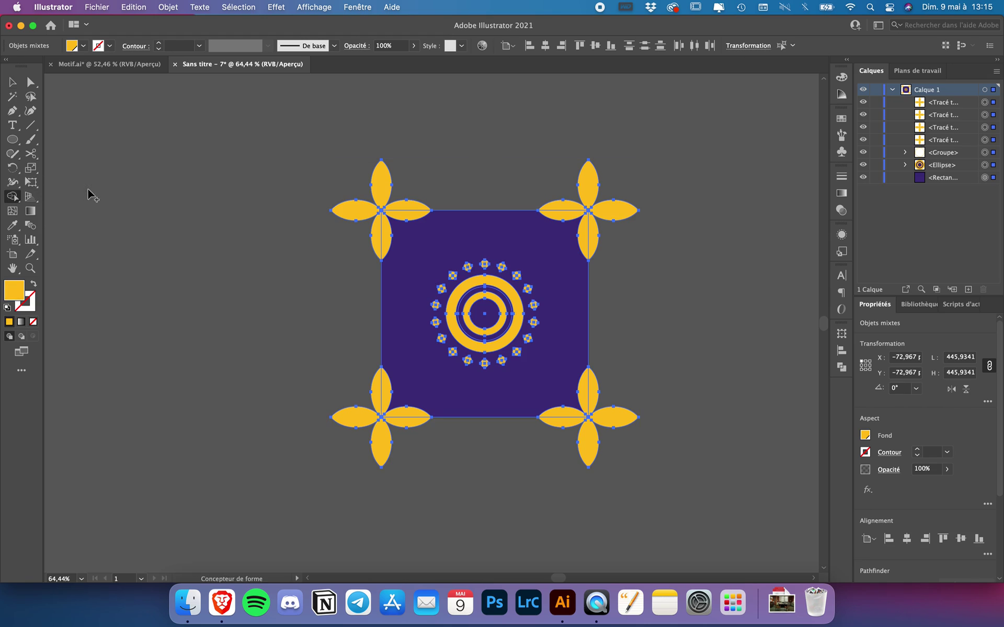
pyautogui.keyDown('alt'); pyautogui.click(384, 185); pyautogui.keyUp('alt')
pyautogui.keyDown('alt'); pyautogui.click(592, 180); pyautogui.keyUp('alt')
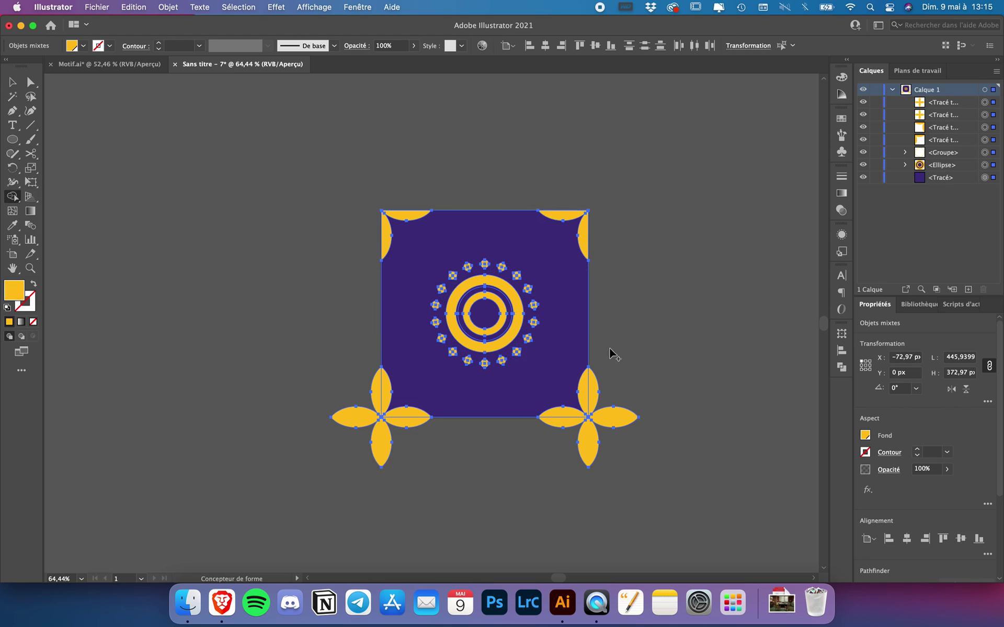
pyautogui.keyDown('alt'); pyautogui.click(620, 422); pyautogui.keyUp('alt')
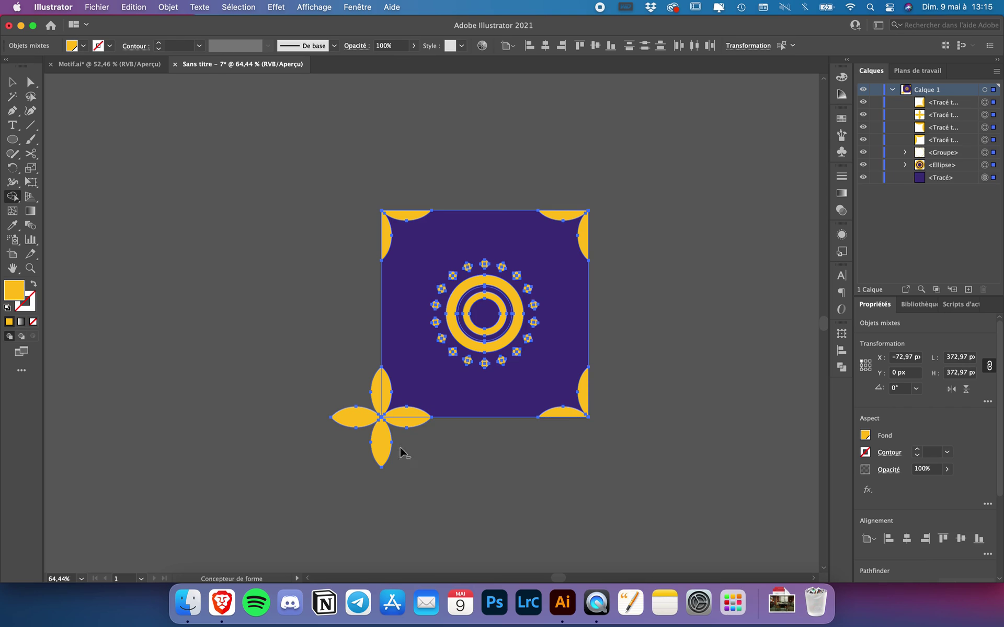
pyautogui.keyDown('alt'); pyautogui.click(384, 439); pyautogui.keyUp('alt')
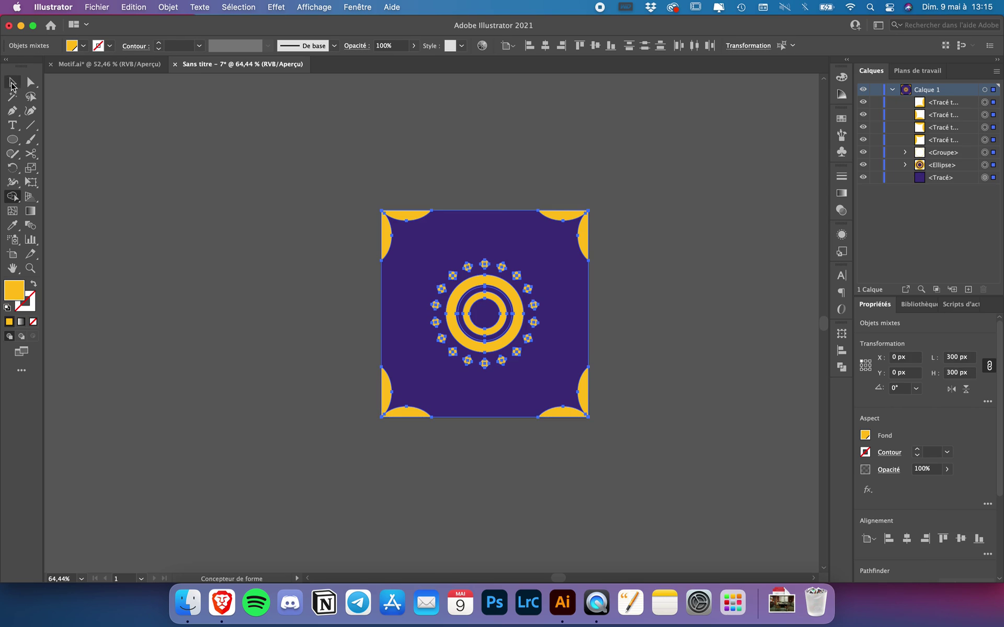
pyautogui.click(13, 83)
pyautogui.click(324, 204)
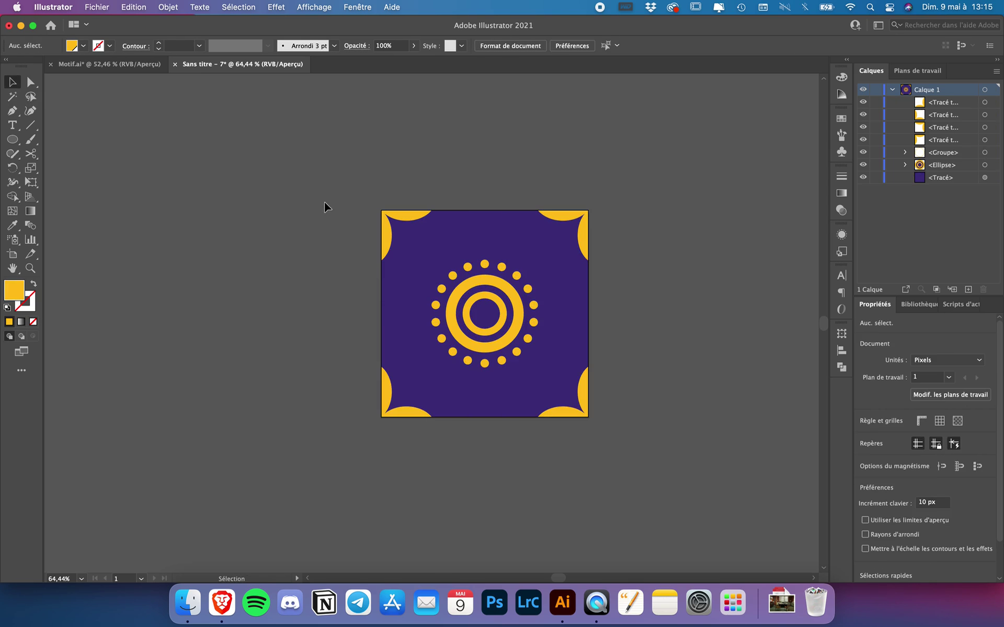
# Group all the artwork of the tile into one object and deselect it
pyautogui.hscroll(5, 324, 204)
pyautogui.scroll(-3, 325, 203)
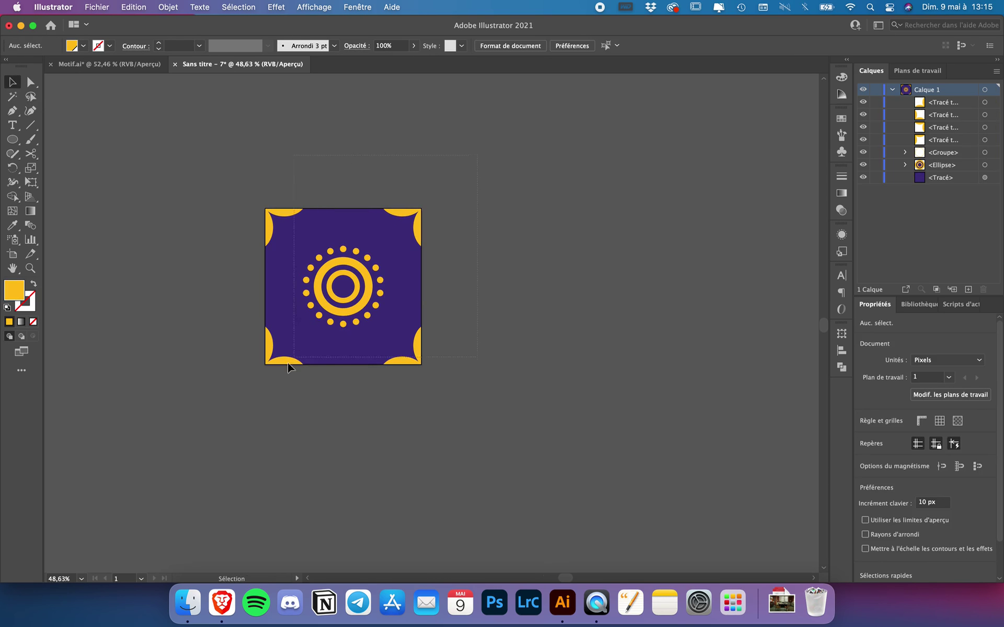
pyautogui.press('super+a')
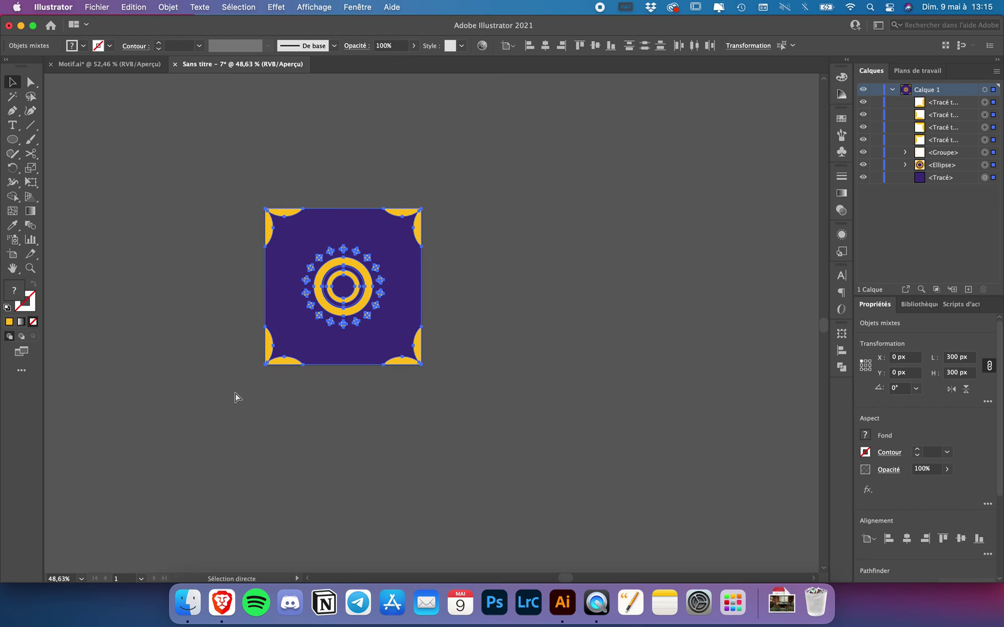
pyautogui.press('super+g')
pyautogui.click(204, 359)
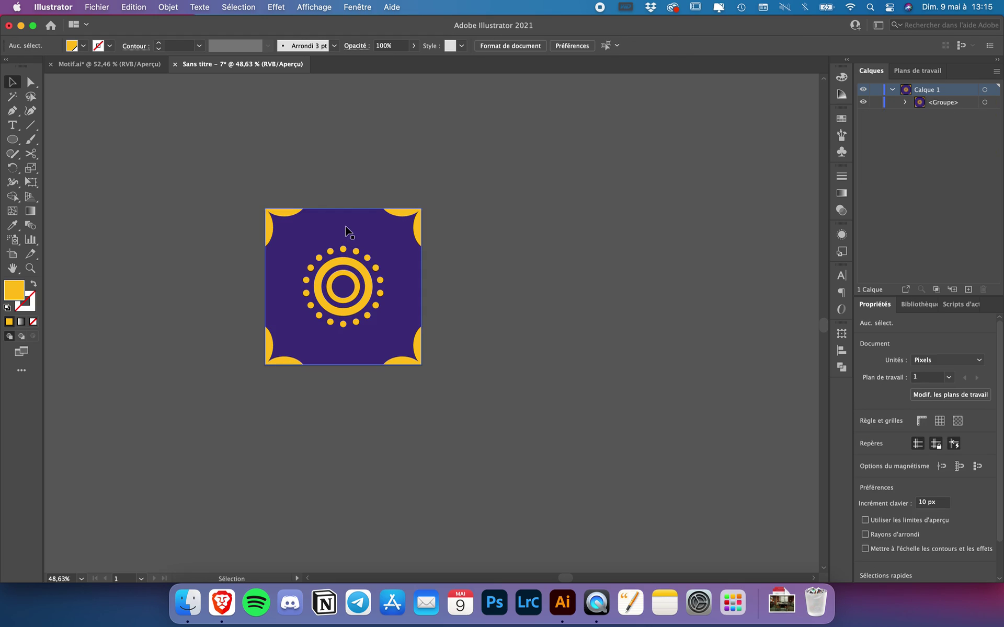
pyautogui.click(345, 230)
pyautogui.click(491, 165)
pyautogui.moveTo(378, 254); pyautogui.dragTo(478, 228)
pyautogui.press('super+z')
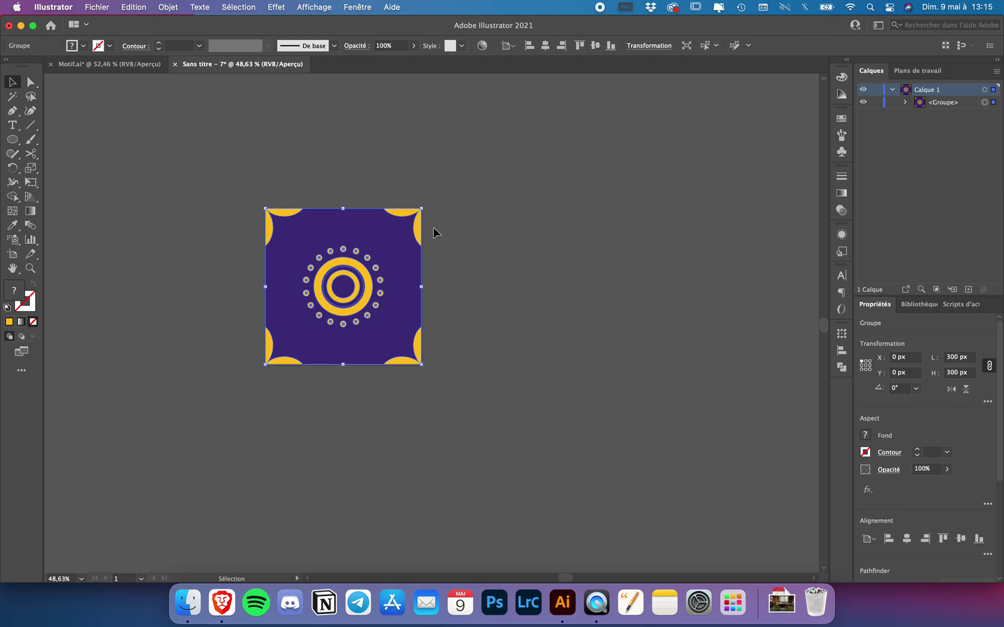
# Create a new pattern from the grouped purple and yellow tile
pyautogui.click(341, 232)
pyautogui.click(139, 4)
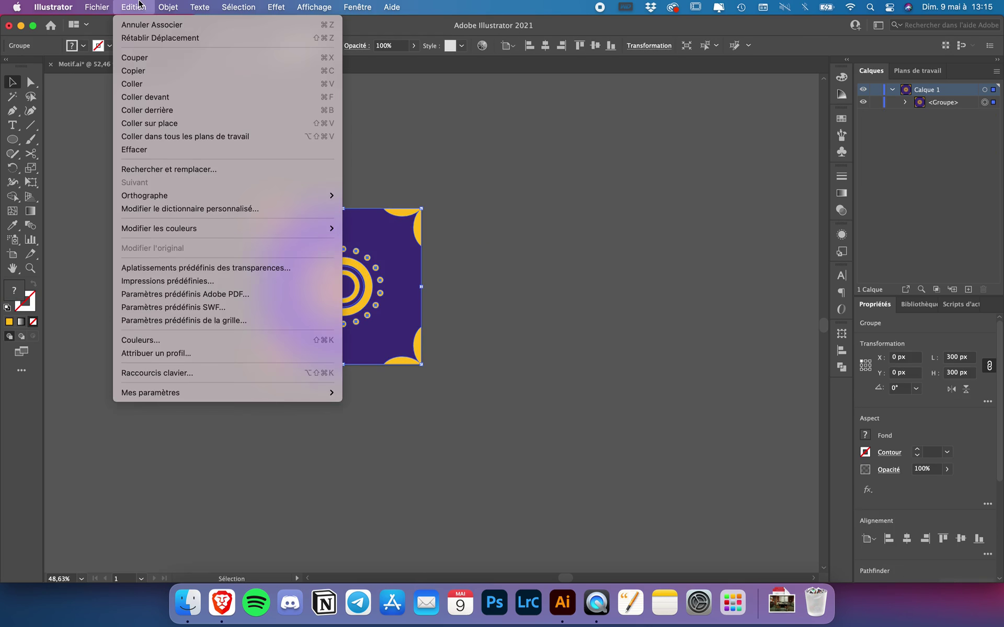
pyautogui.moveTo(164, 4)
pyautogui.moveTo(198, 334)
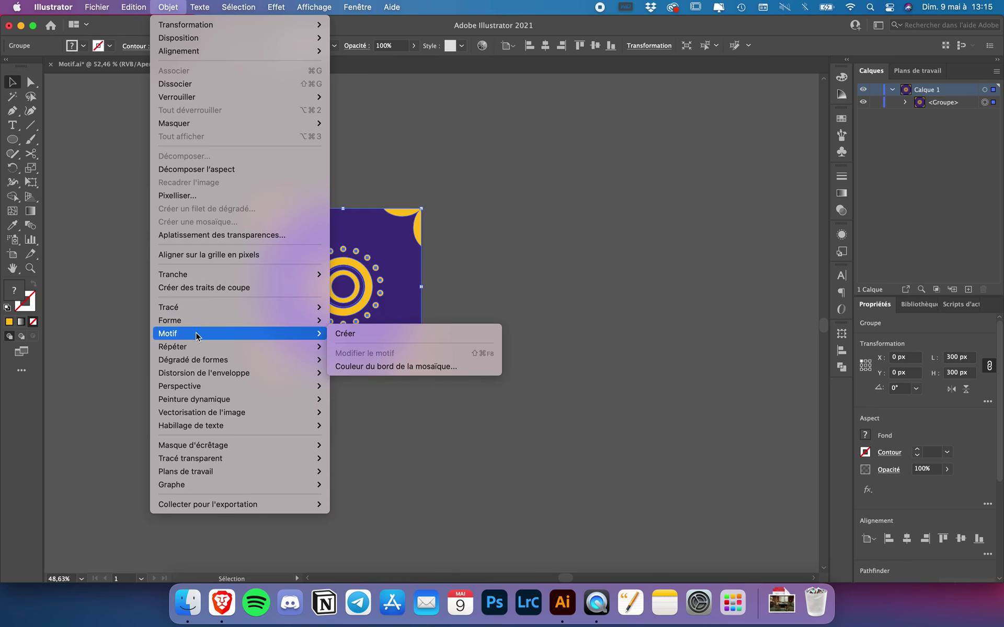
pyautogui.click(388, 333)
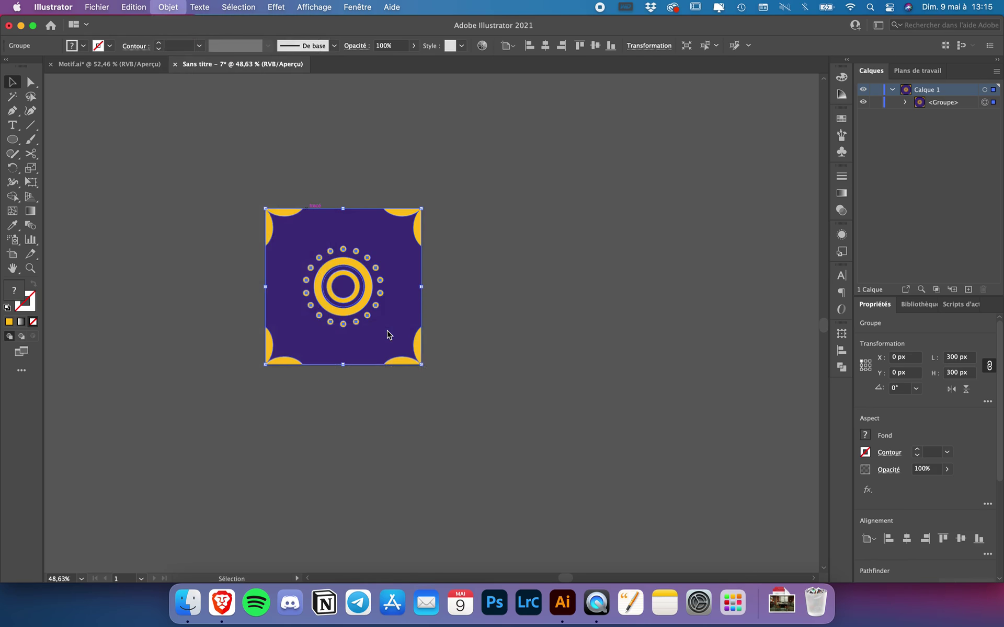
pyautogui.click(617, 330)
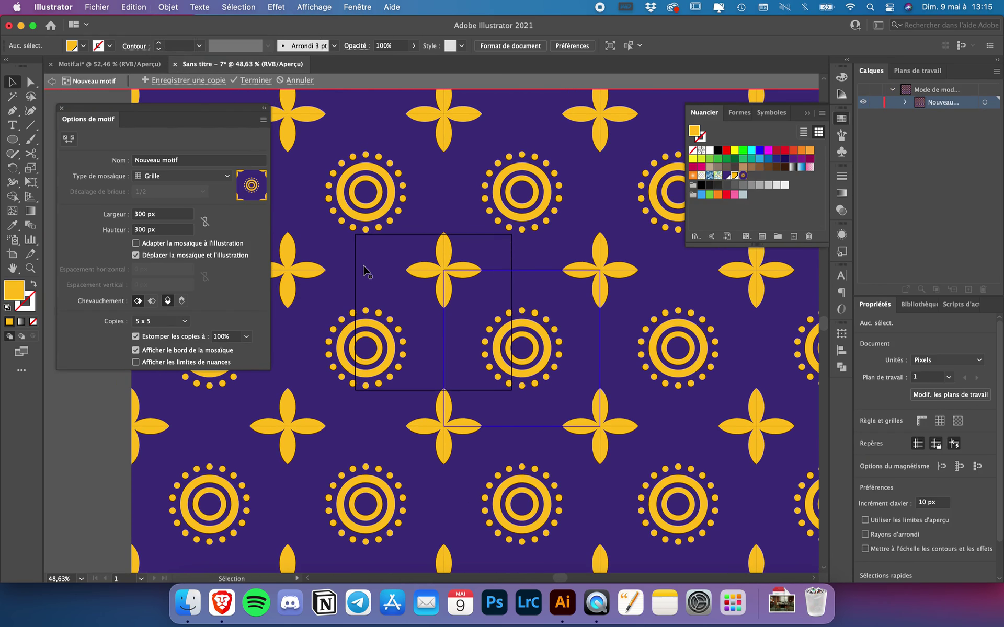
# Dim the pattern copies around the original tile to 70%
pyautogui.moveTo(487, 339); pyautogui.dragTo(442, 310)
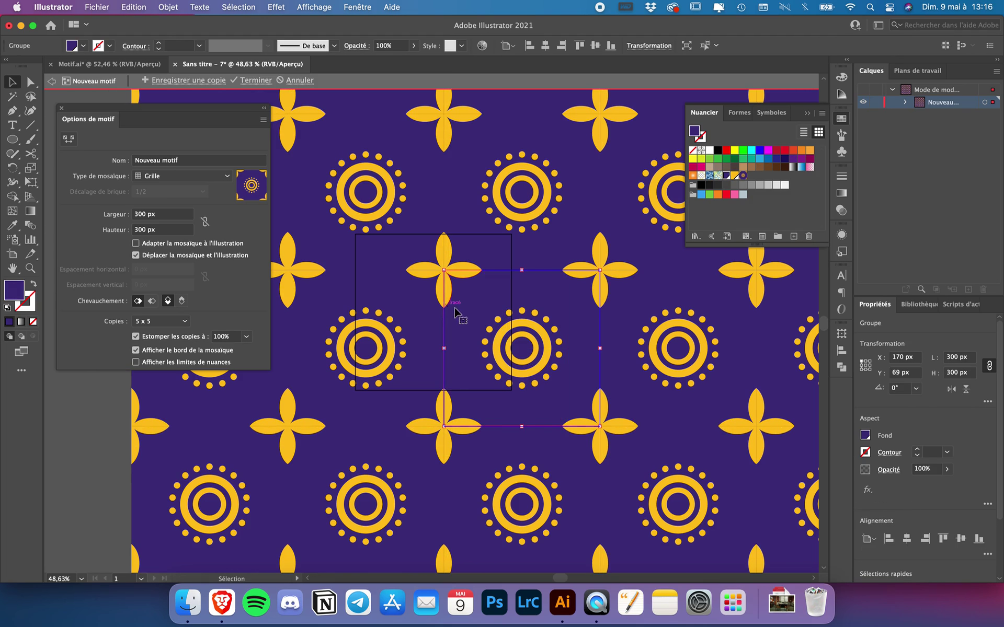
pyautogui.click(246, 337)
pyautogui.click(268, 401)
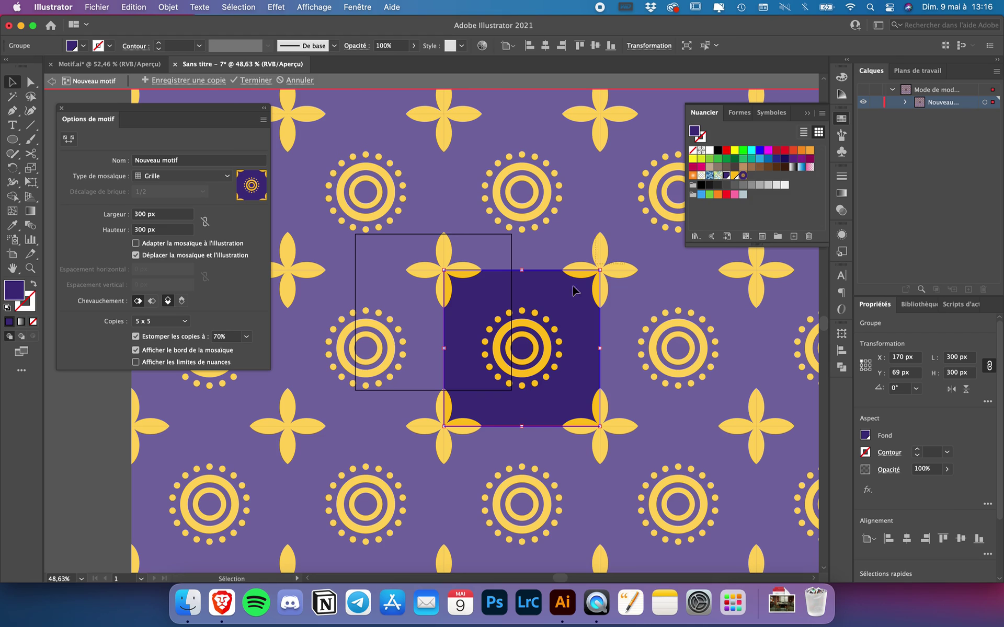
# Select all the tile artwork and move it as a whole to about X 87 px, Y 49 px
pyautogui.press('super+a')
pyautogui.moveTo(563, 313); pyautogui.dragTo(479, 280)
pyautogui.scroll(-3, 479, 280)
pyautogui.scroll(5, 397, 251)
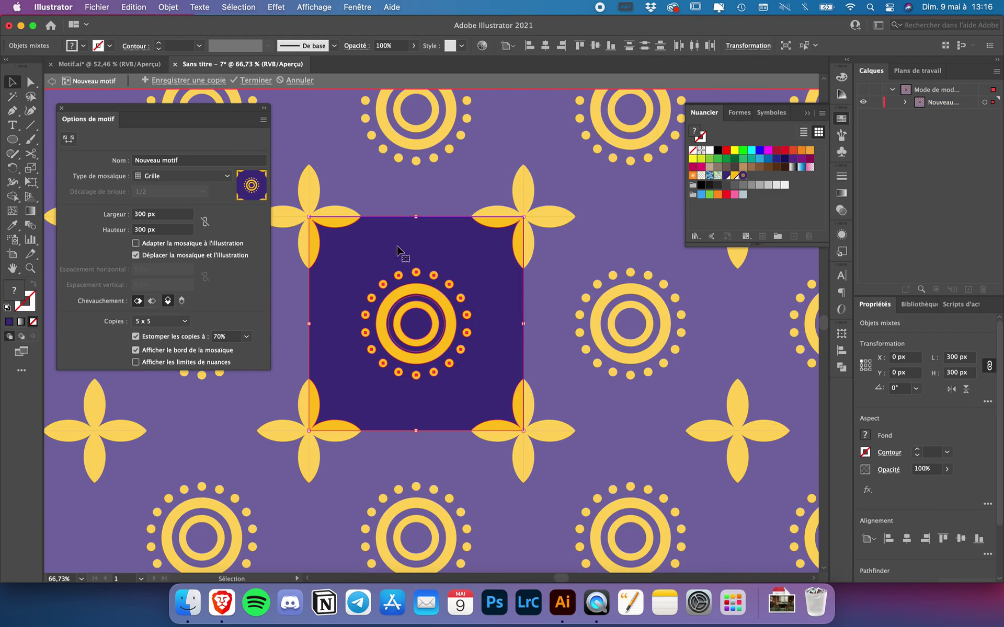
pyautogui.moveTo(398, 251); pyautogui.dragTo(447, 277)
pyautogui.scroll(3, 448, 278)
pyautogui.scroll(-3, 444, 274)
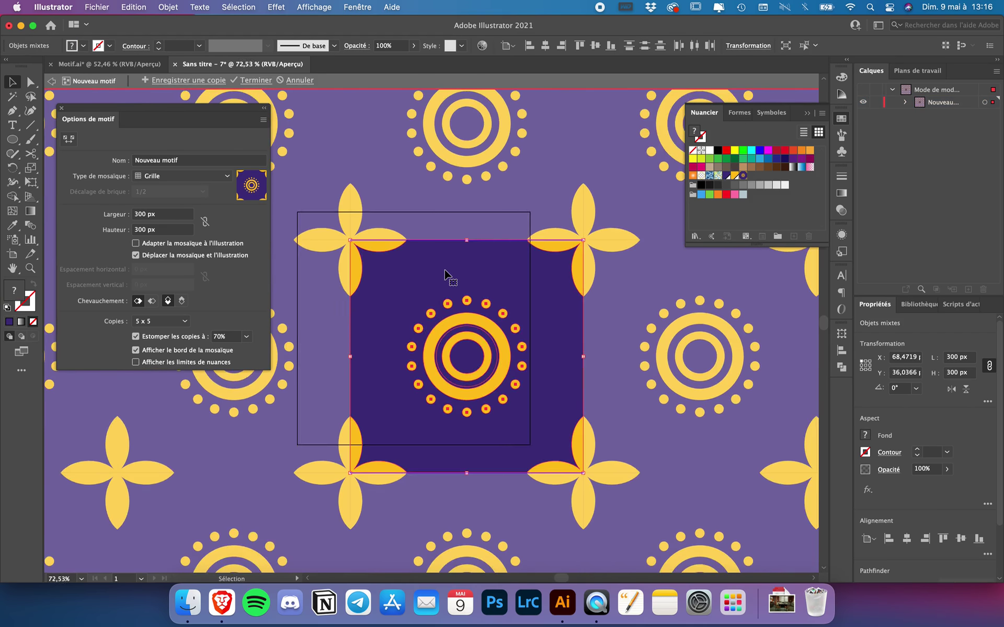
pyautogui.scroll(-2, 448, 275)
pyautogui.moveTo(504, 285); pyautogui.dragTo(511, 293)
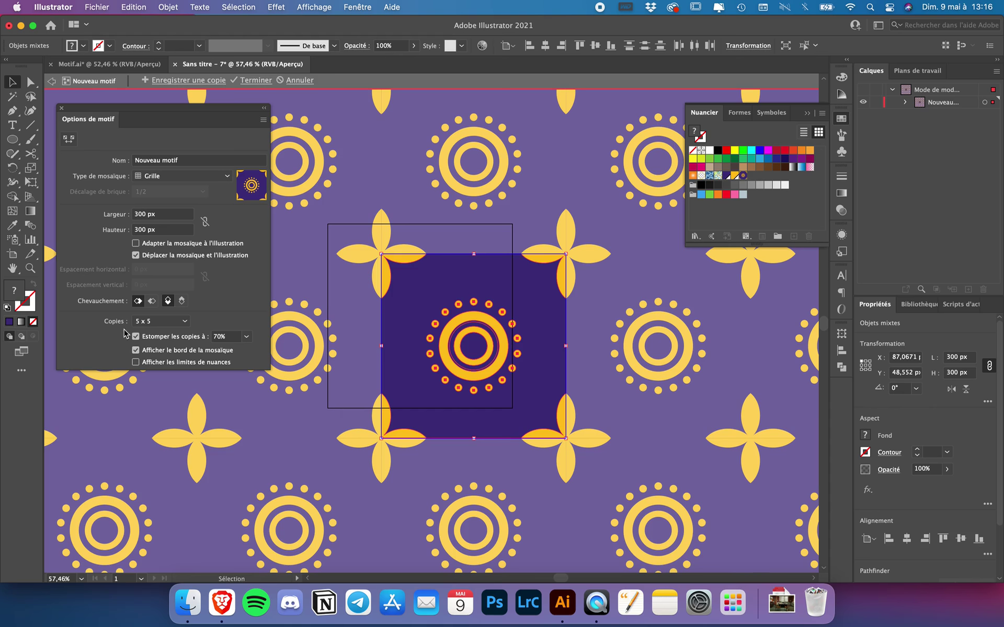
# Preview the pattern with 7 x 7 copies and return to 5 x 5 copies
pyautogui.click(170, 324)
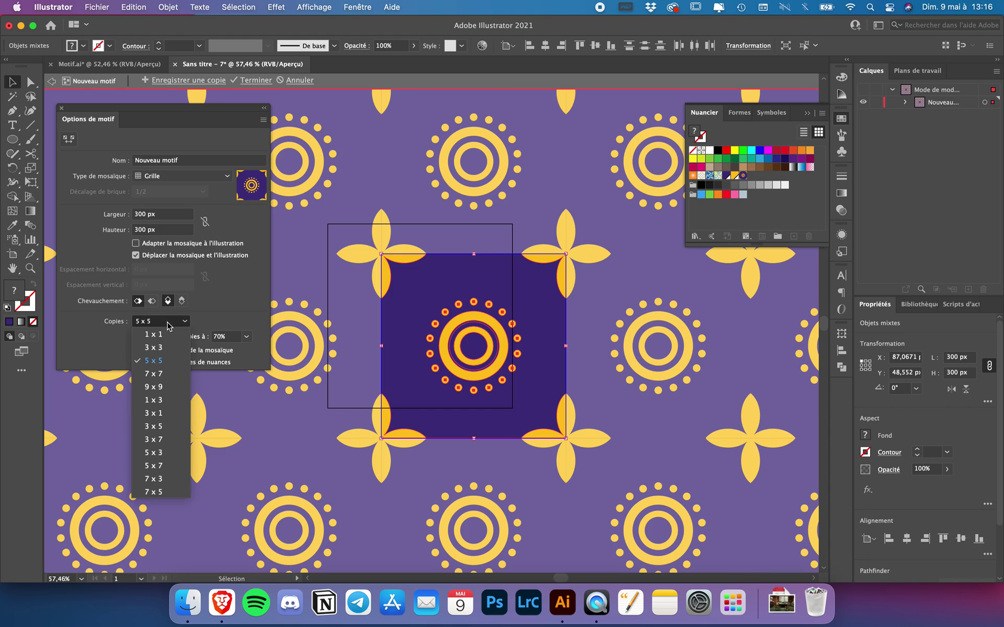
pyautogui.click(163, 375)
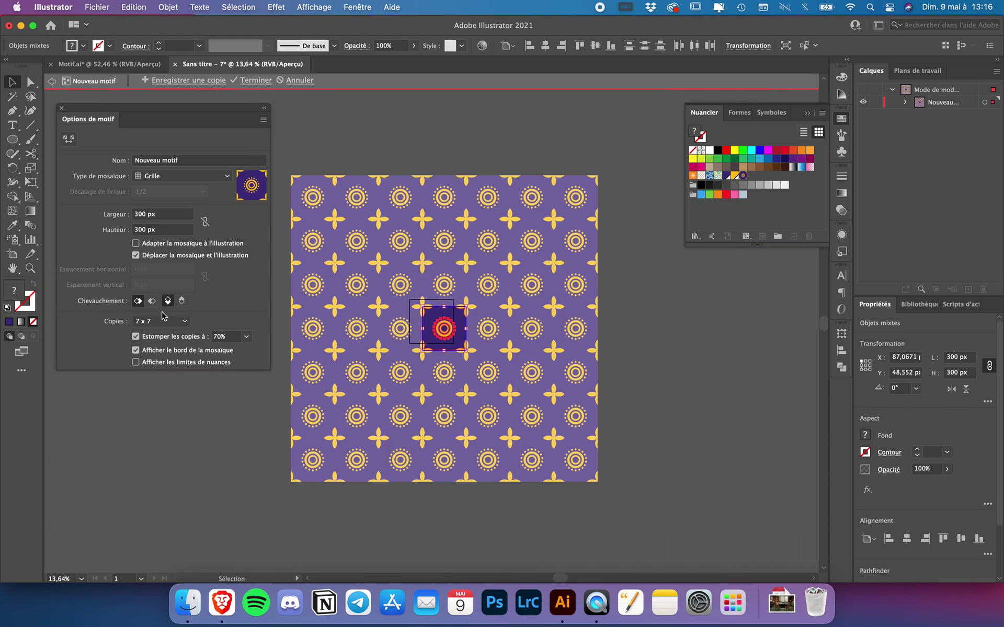
pyautogui.click(164, 320)
pyautogui.click(167, 365)
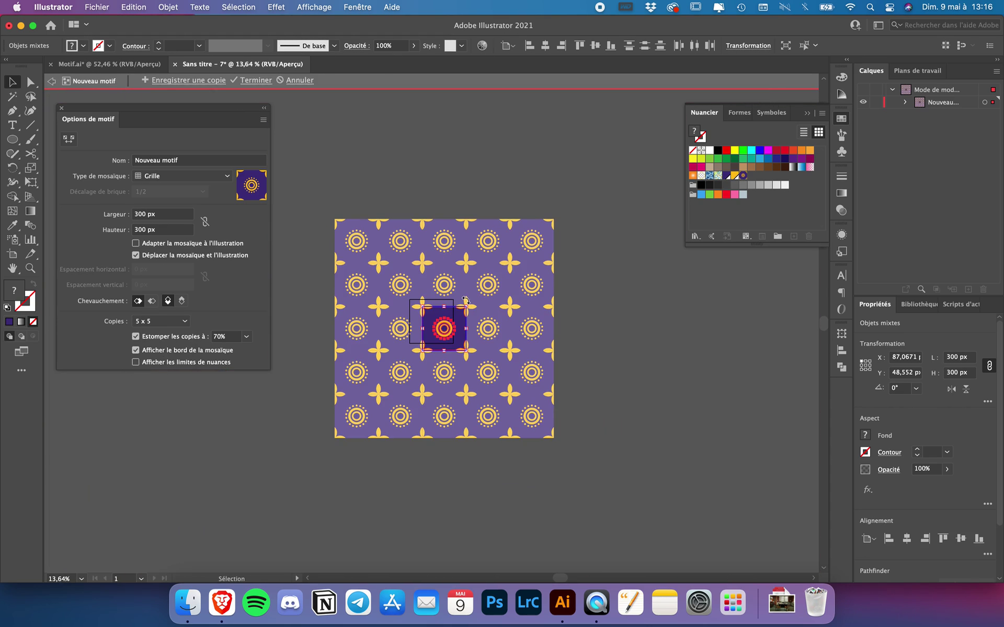
pyautogui.scroll(6, 441, 324)
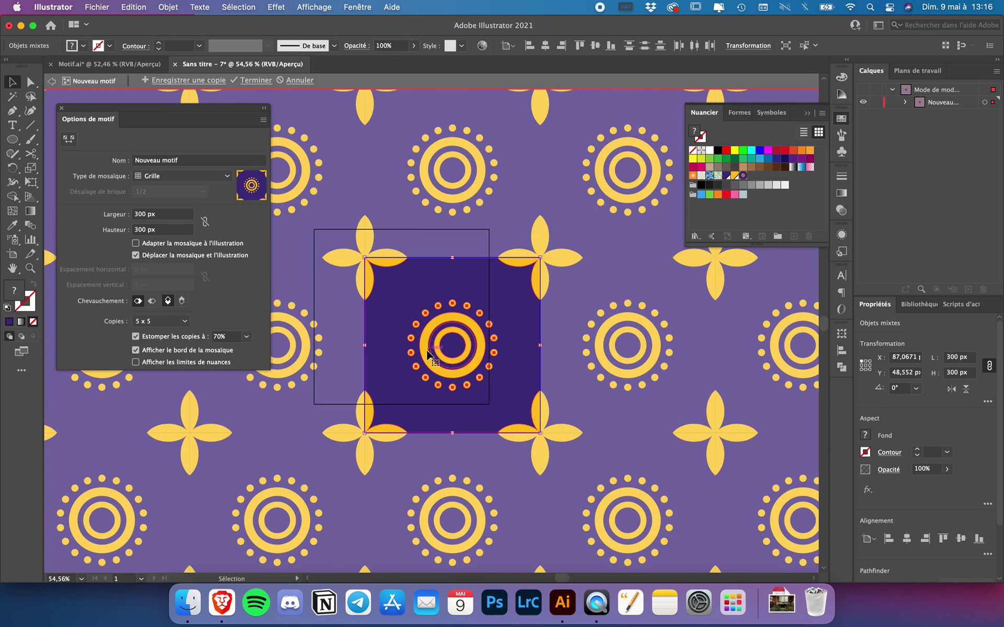
pyautogui.scroll(2, 487, 297)
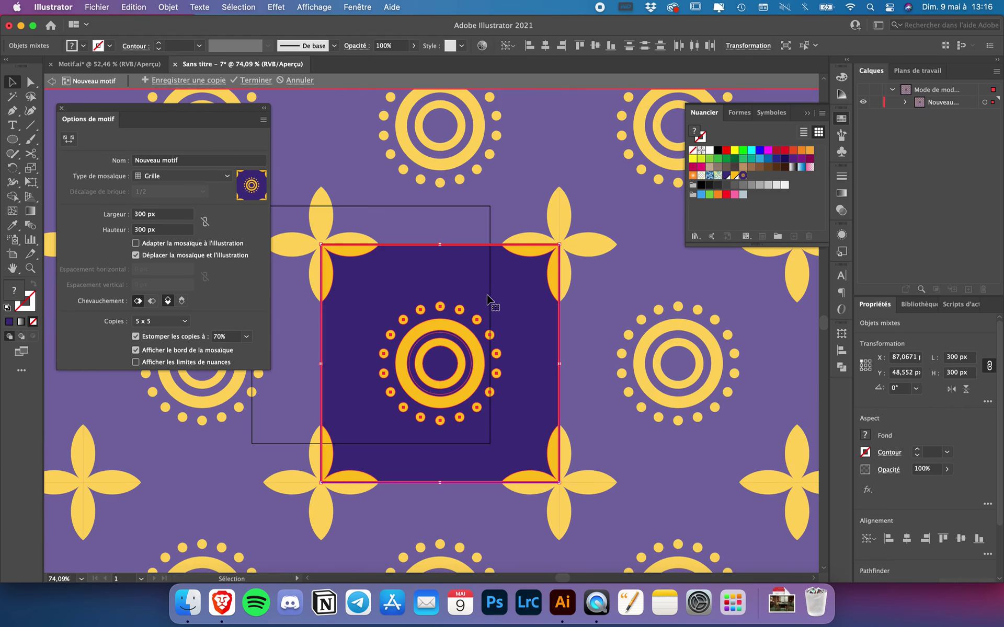
# Move the ring of small circles onto the tile's right edge to test the repeat, and restore it around the central rings
pyautogui.click(620, 288)
pyautogui.moveTo(480, 321); pyautogui.dragTo(593, 314)
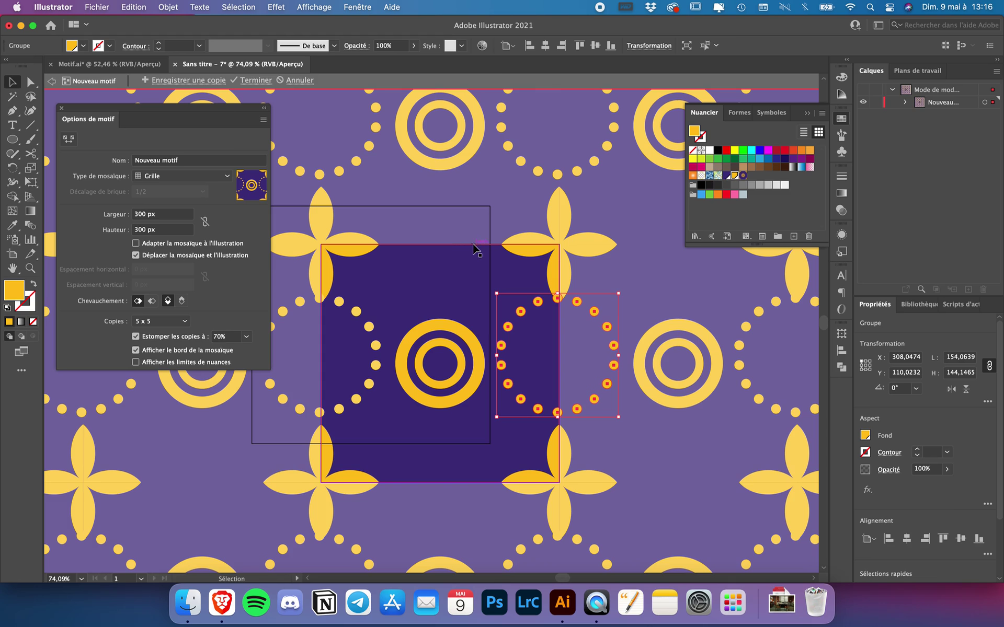
pyautogui.moveTo(580, 308); pyautogui.dragTo(463, 314)
pyautogui.press('super+z')
pyautogui.press('super+z')
pyautogui.press('super+shift+z')
pyautogui.press('super+shift+z')
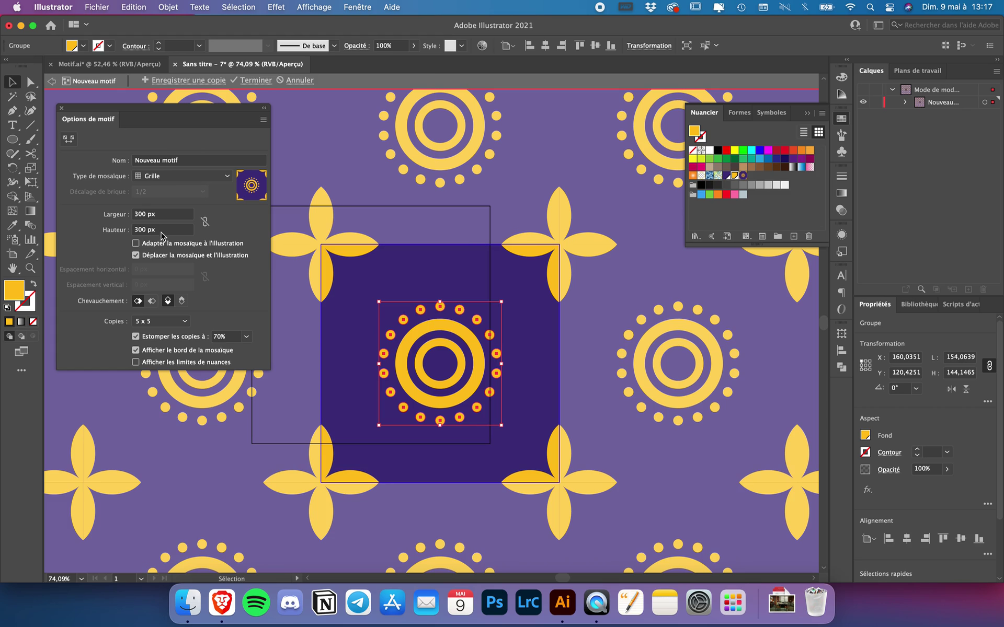
# Try the brick-by-row tile type for the pattern and switch back to the grid type
pyautogui.click(184, 175)
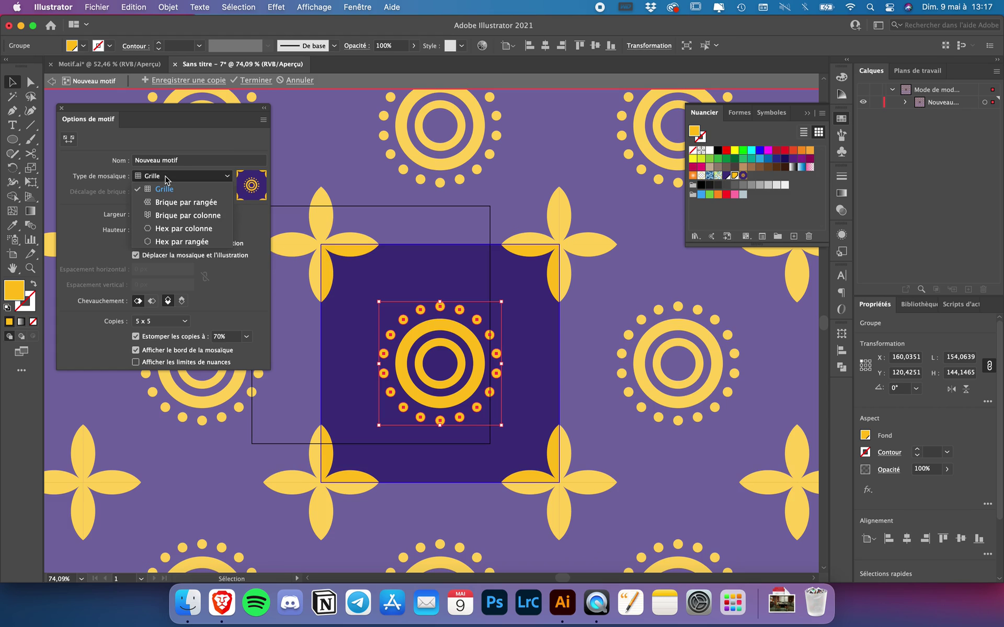
pyautogui.click(199, 204)
pyautogui.click(175, 176)
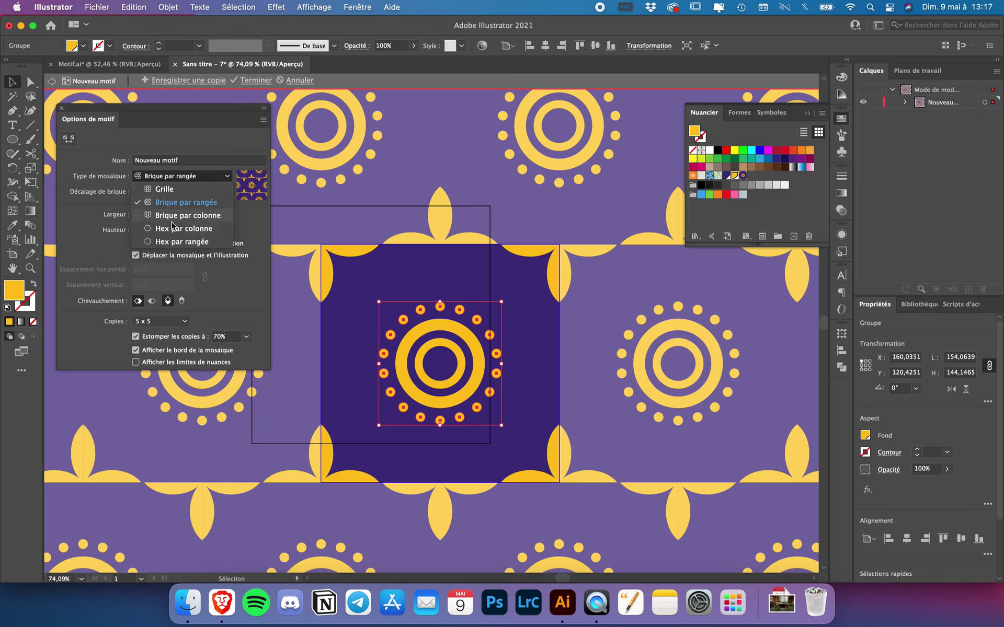
pyautogui.click(171, 191)
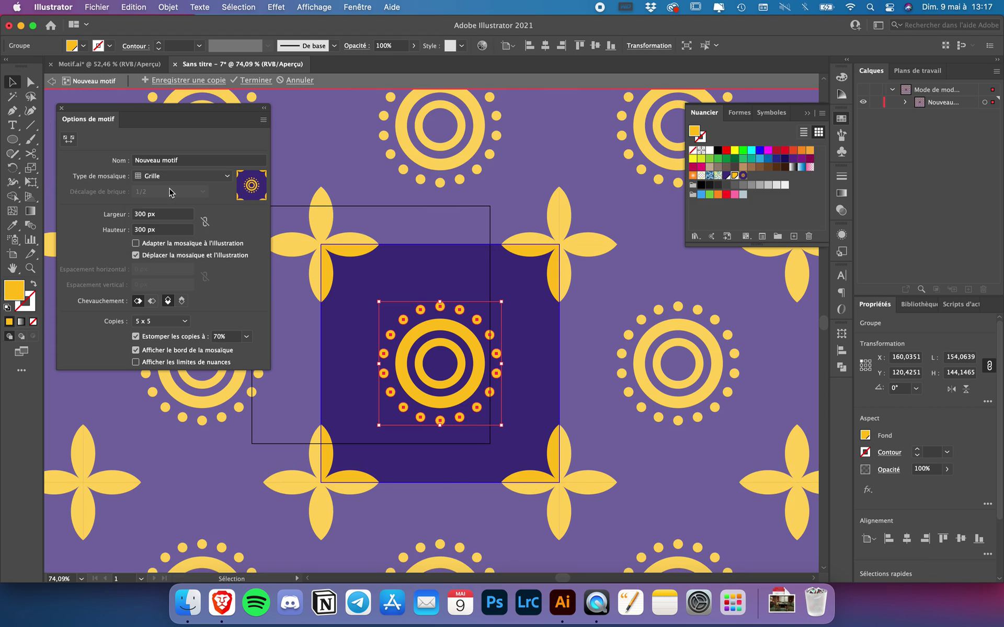
# Make the pattern tile fit the artwork, and move all the artwork to about X 62 px, Y 30 px
pyautogui.click(136, 244)
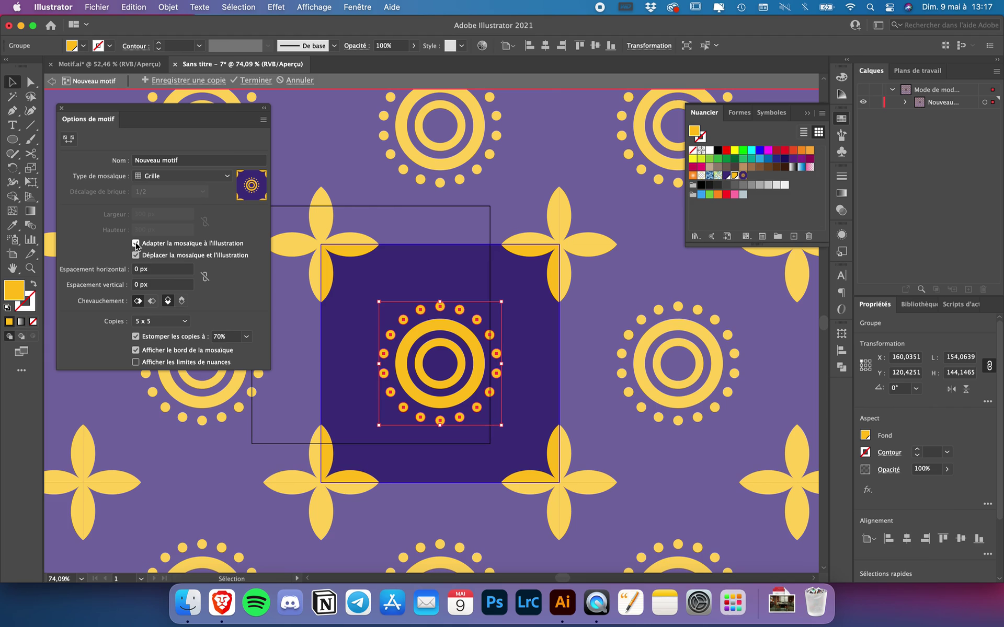
pyautogui.click(529, 227)
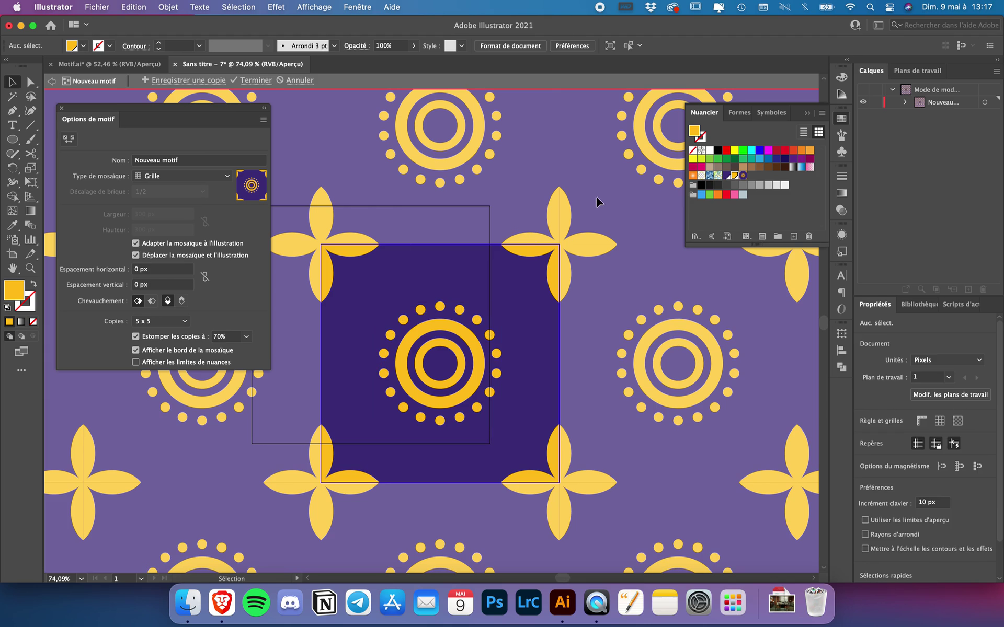
pyautogui.click(459, 264)
pyautogui.moveTo(450, 262); pyautogui.dragTo(429, 248)
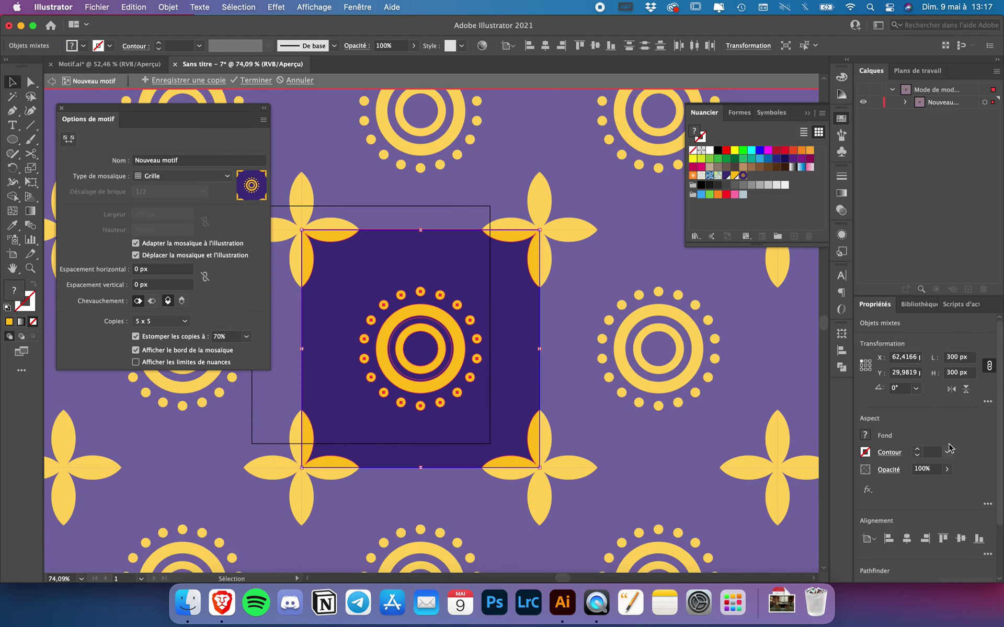
# Scale all the tile artwork proportionally to 50 px wide, reposition it near the artboard's middle, and finish editing the pattern
pyautogui.click(955, 359)
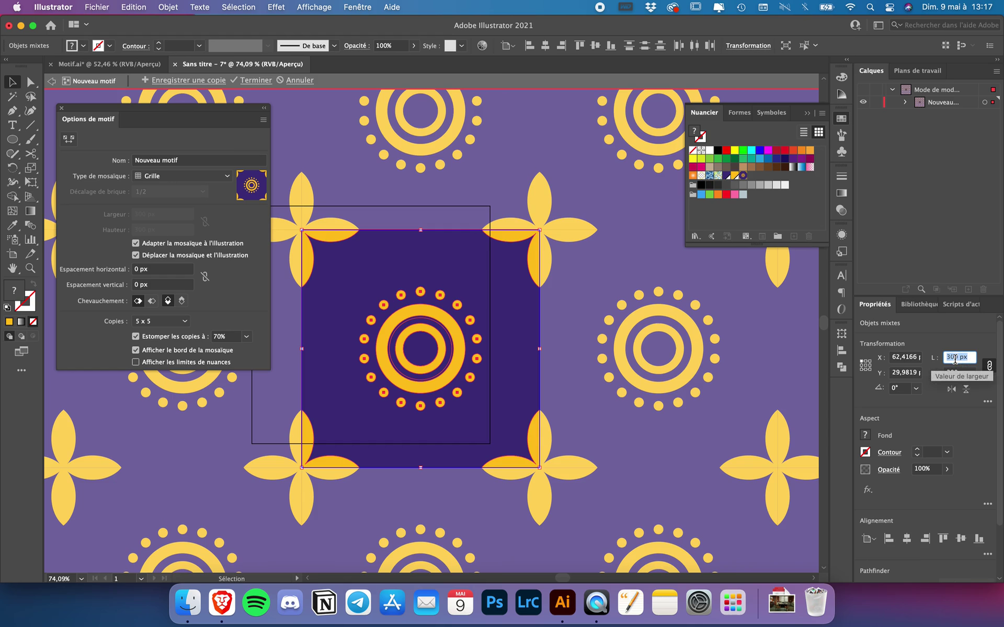
pyautogui.write('50')
pyautogui.press('Return')
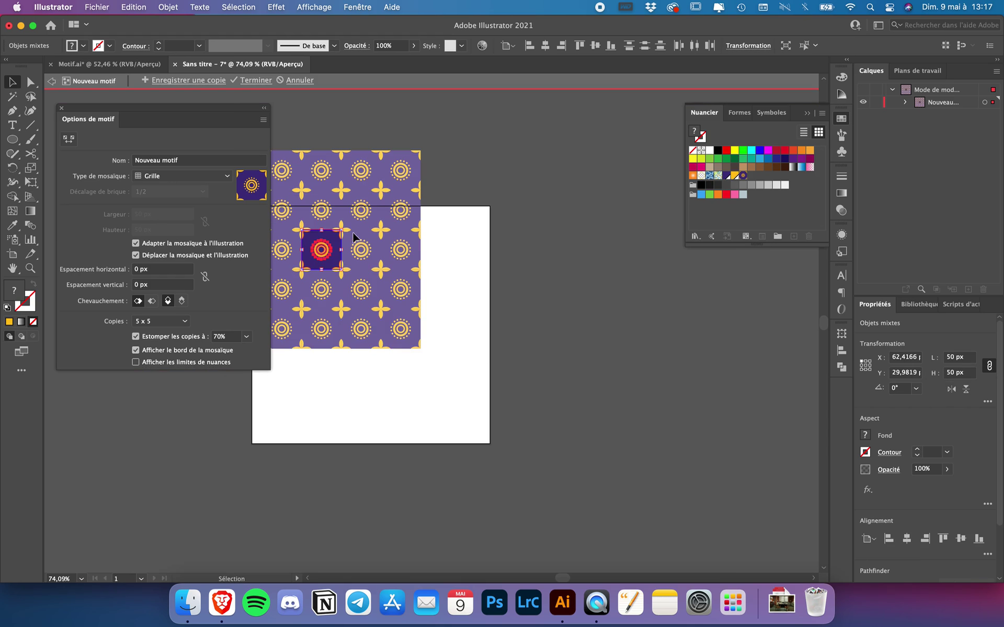
pyautogui.moveTo(321, 246); pyautogui.dragTo(374, 319)
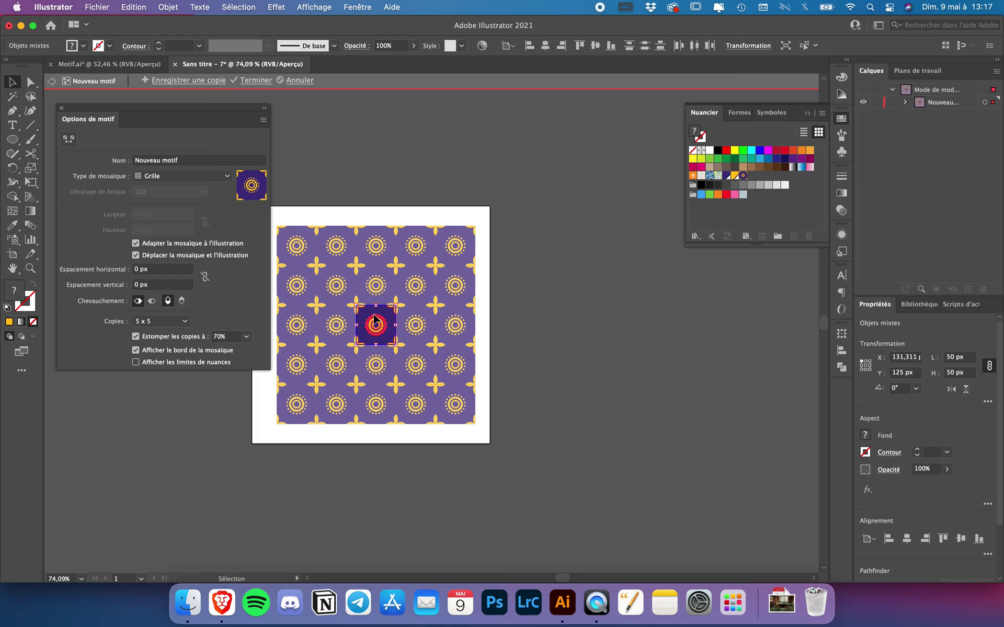
pyautogui.scroll(3, 316, 305)
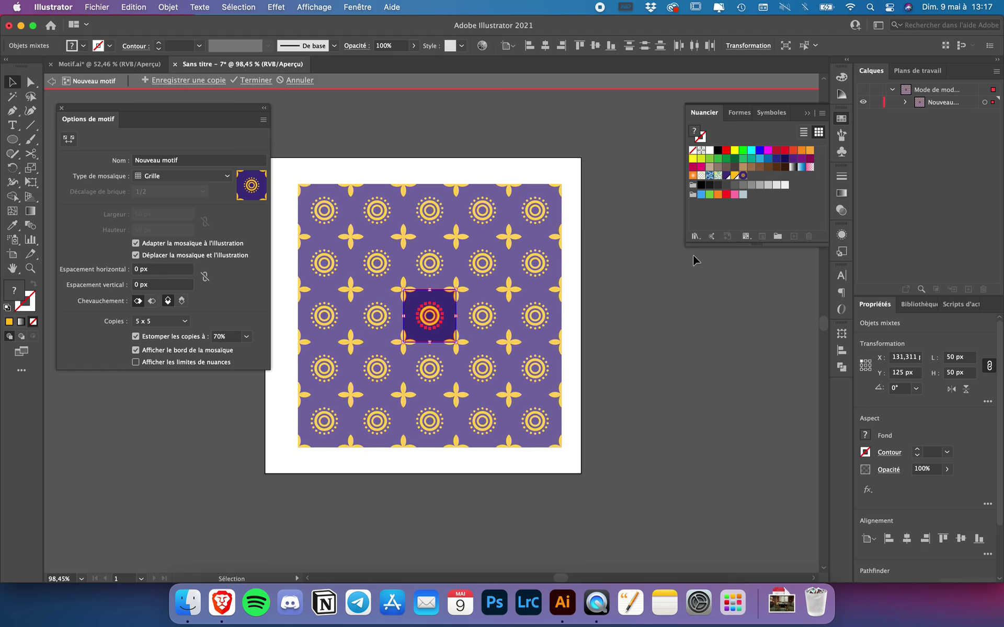
pyautogui.click(253, 81)
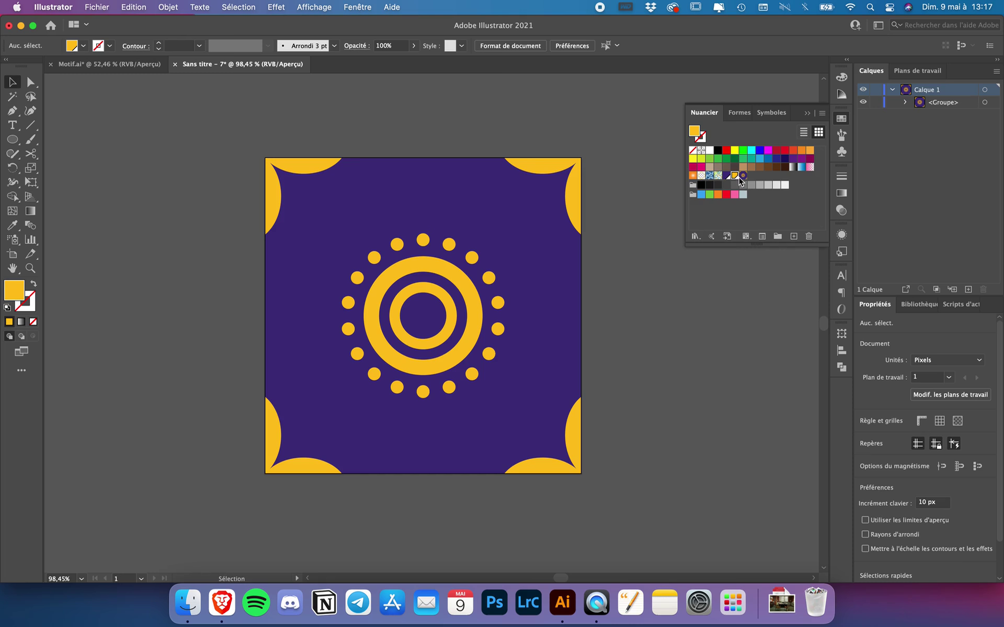
# Draw a second, wider artboard to the right of the tile's artboard, matching its height
pyautogui.scroll(-3, 283, 387)
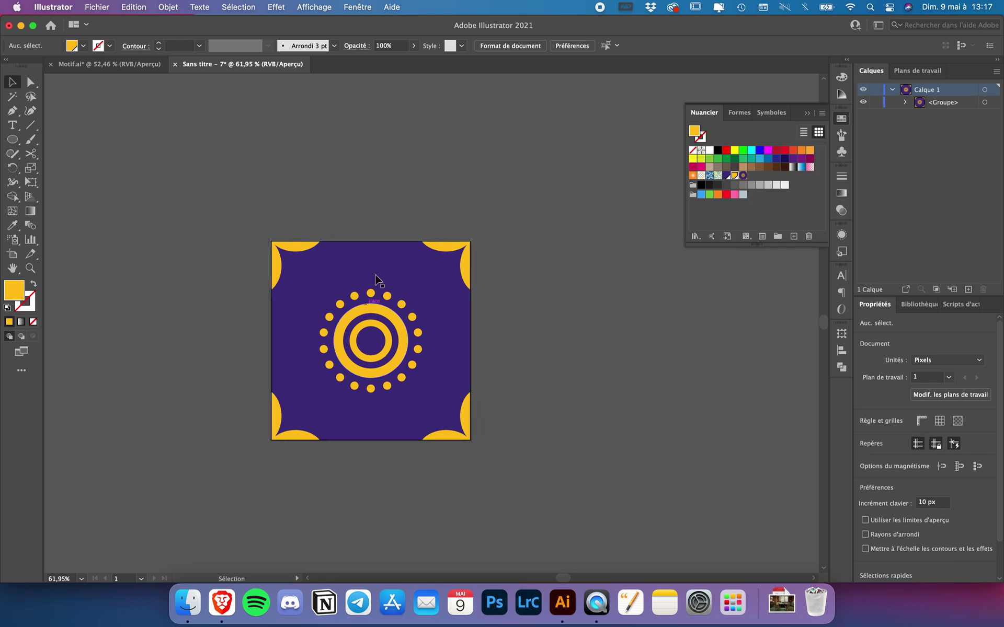
pyautogui.hscroll(3, 400, 316)
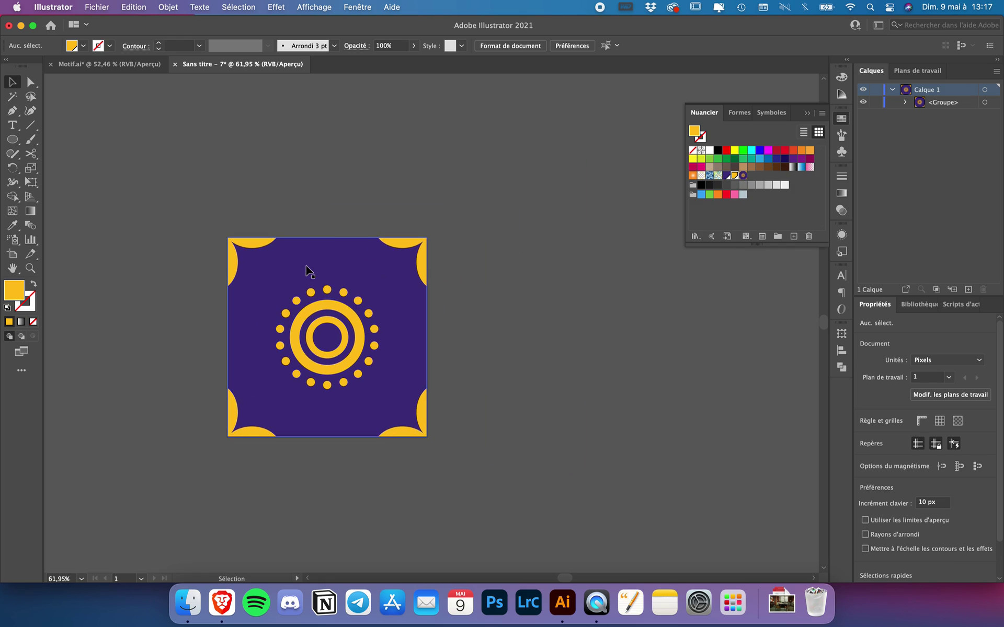
pyautogui.scroll(-2, 185, 230)
pyautogui.hscroll(1, 185, 230)
pyautogui.moveTo(13, 139); pyautogui.dragTo(81, 140)
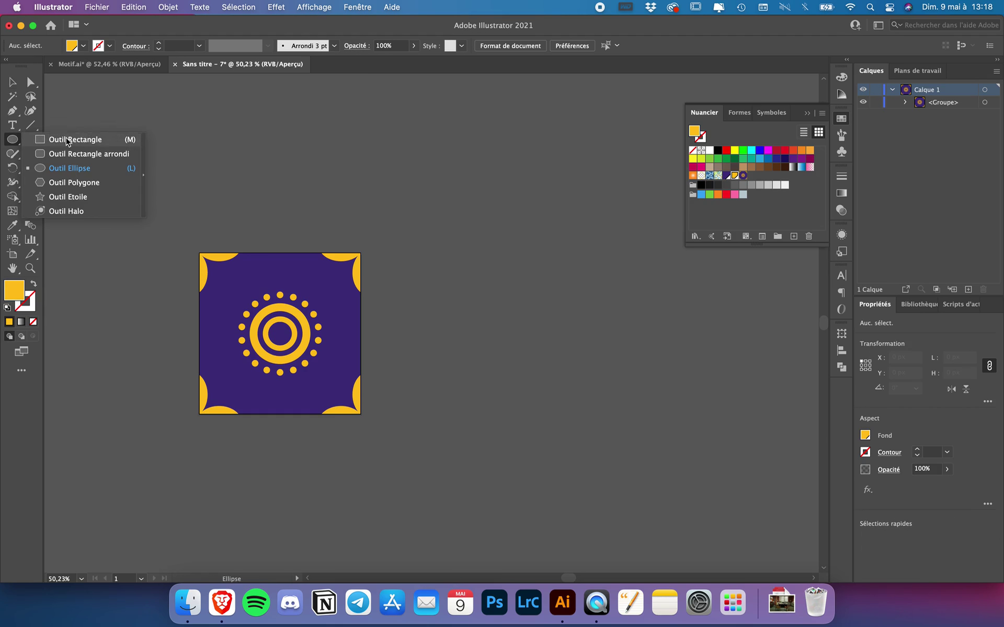
pyautogui.click(13, 254)
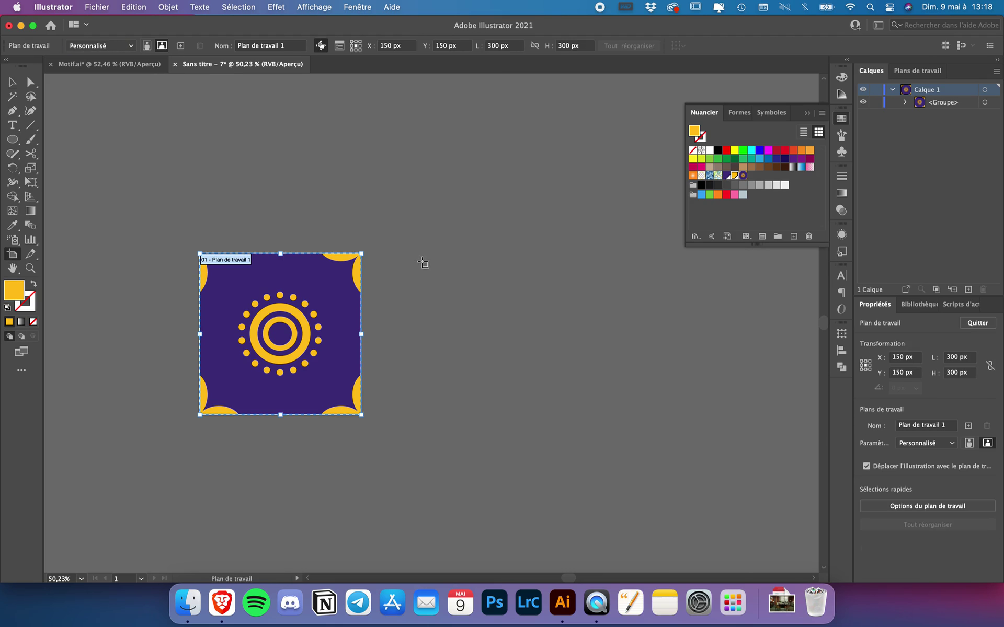
pyautogui.moveTo(401, 254); pyautogui.dragTo(753, 416)
# Draw a rectangle about 537 x 243 px on the new artboard and fill it with the Nouveau motif pattern
pyautogui.click(12, 140)
pyautogui.moveTo(14, 141); pyautogui.dragTo(52, 139)
pyautogui.moveTo(438, 267); pyautogui.dragTo(727, 398)
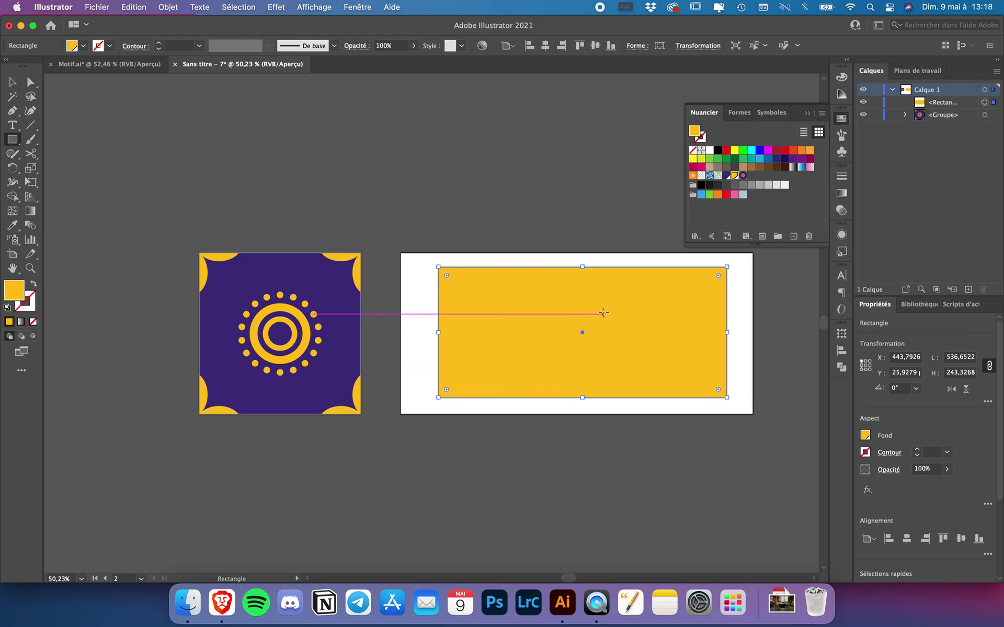
pyautogui.click(726, 176)
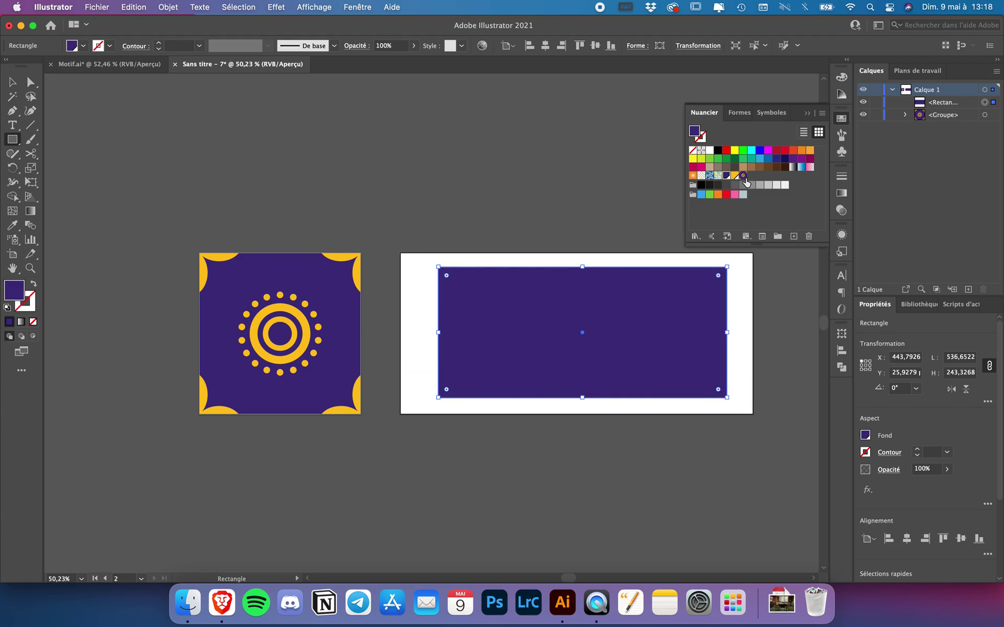
pyautogui.click(745, 179)
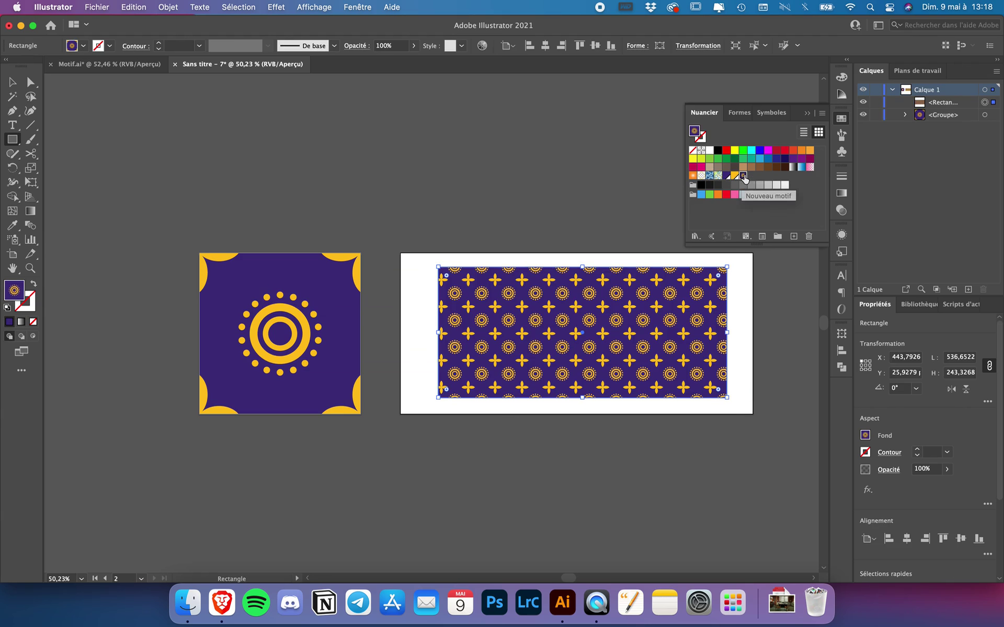
# Reopen the Nouveau motif pattern, scale all its tile artwork proportionally to 100 px wide, and finish editing the pattern
pyautogui.doubleClick(744, 180)
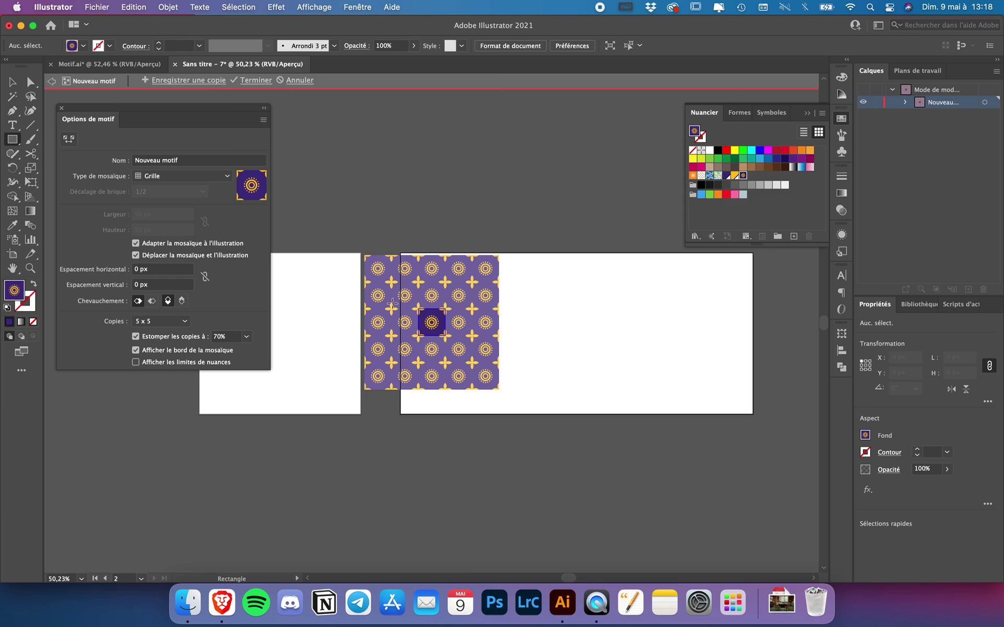
pyautogui.press('v')
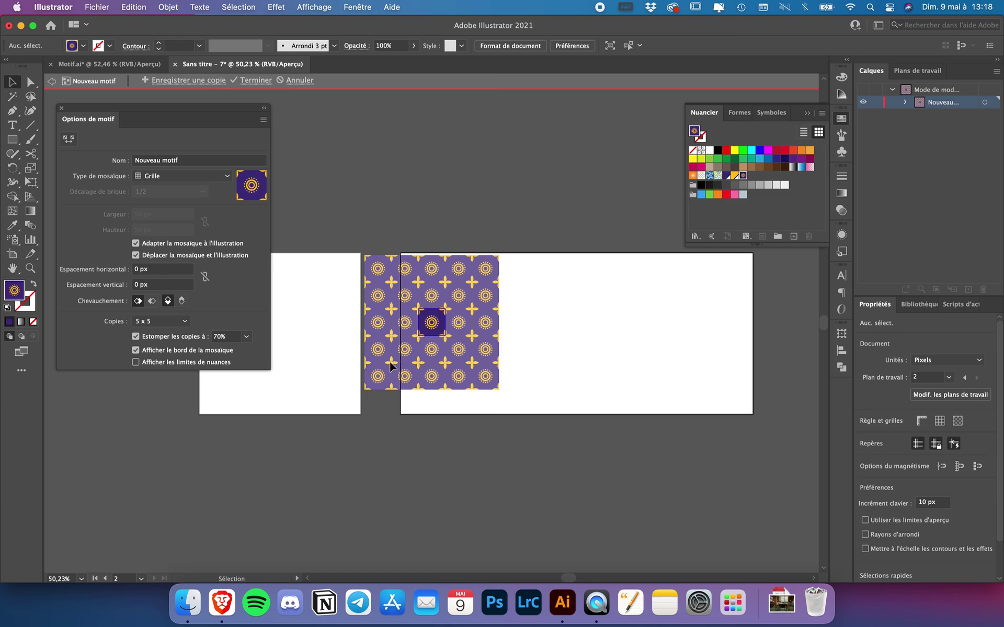
pyautogui.press('super+a')
pyautogui.click(955, 359)
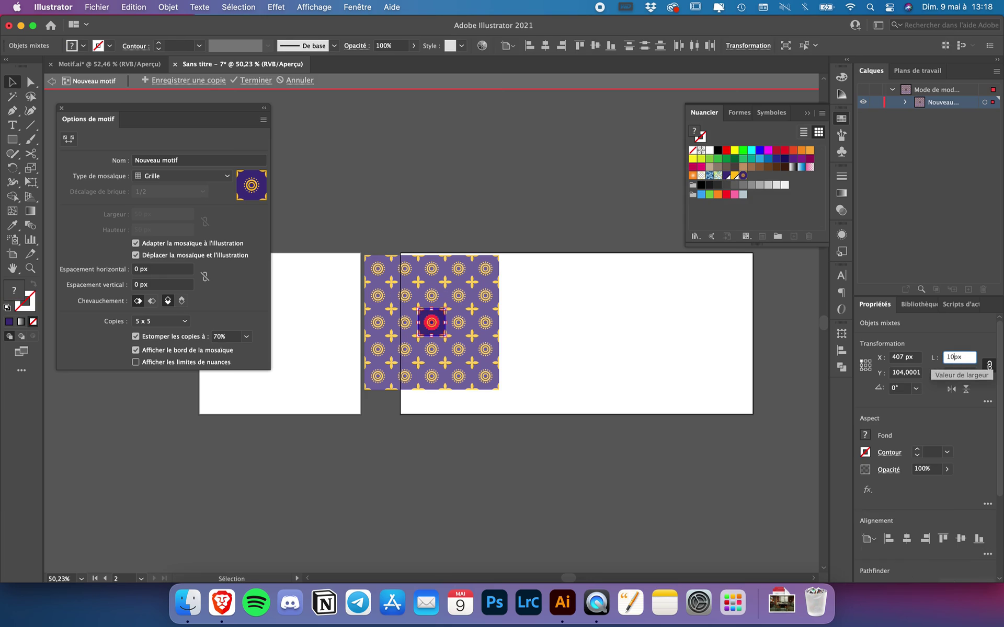
pyautogui.write('100px')
pyautogui.press('Return')
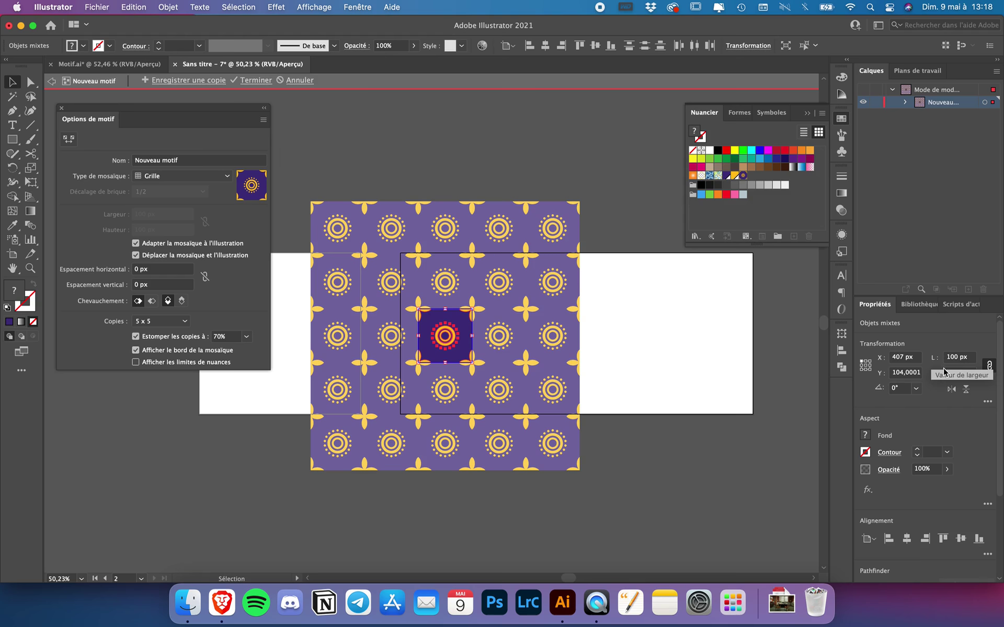
pyautogui.doubleClick(679, 352)
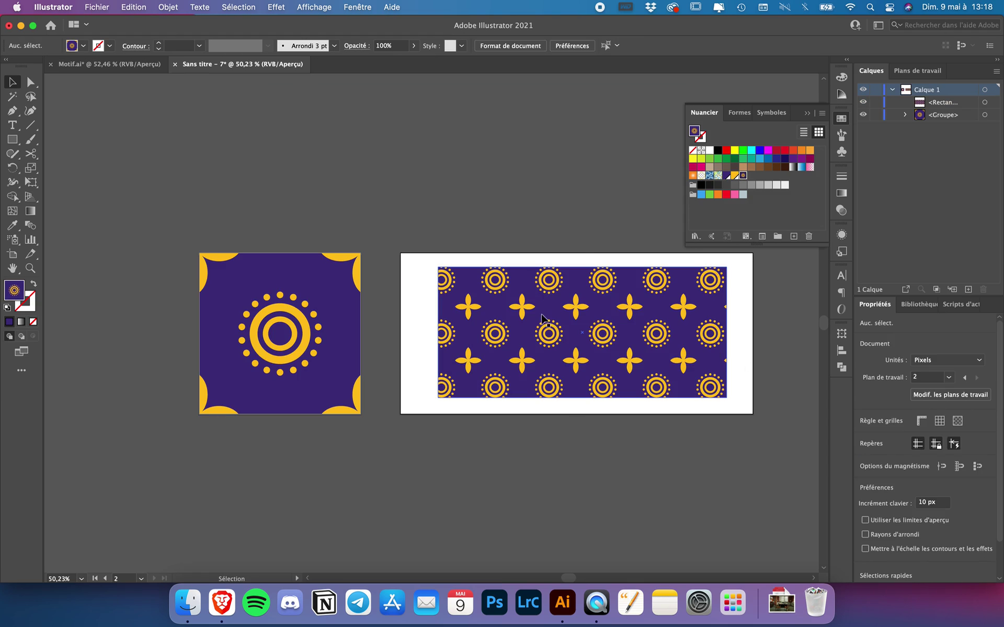
# Reopen the Nouveau motif pattern, delete the four yellow corner petals from its tile, and finish editing
pyautogui.doubleClick(552, 327)
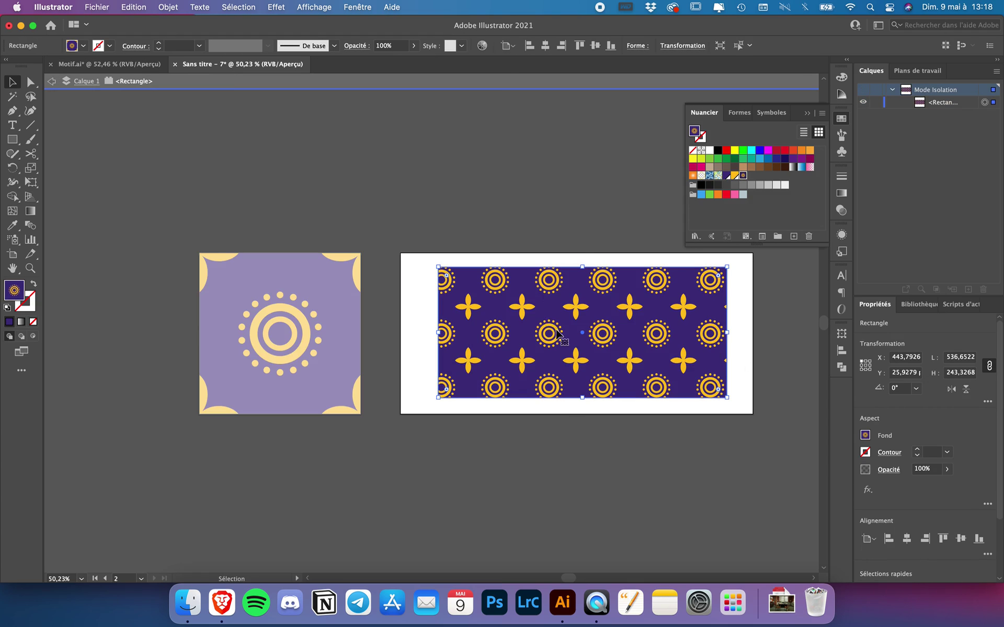
pyautogui.doubleClick(743, 176)
pyautogui.scroll(5, 416, 340)
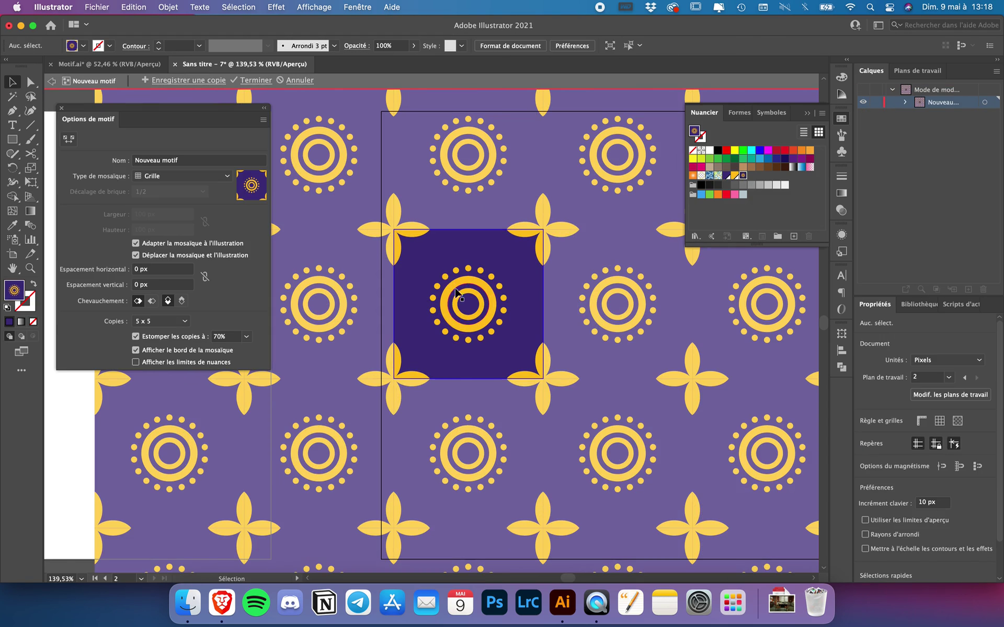
pyautogui.click(402, 254)
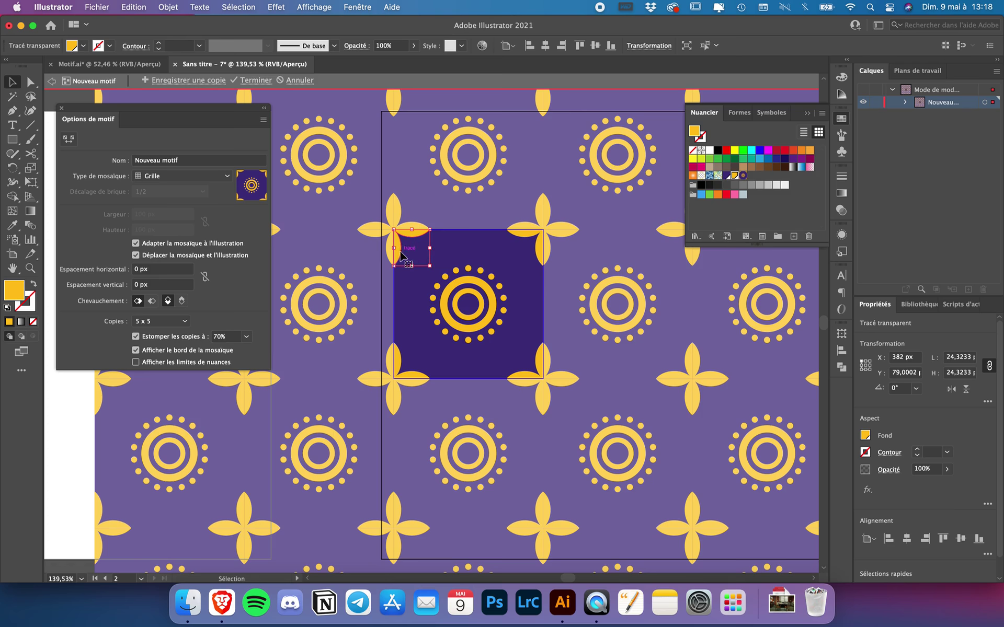
pyautogui.press('Delete')
pyautogui.click(413, 378)
pyautogui.press('Delete')
pyautogui.click(537, 242)
pyautogui.press('Delete')
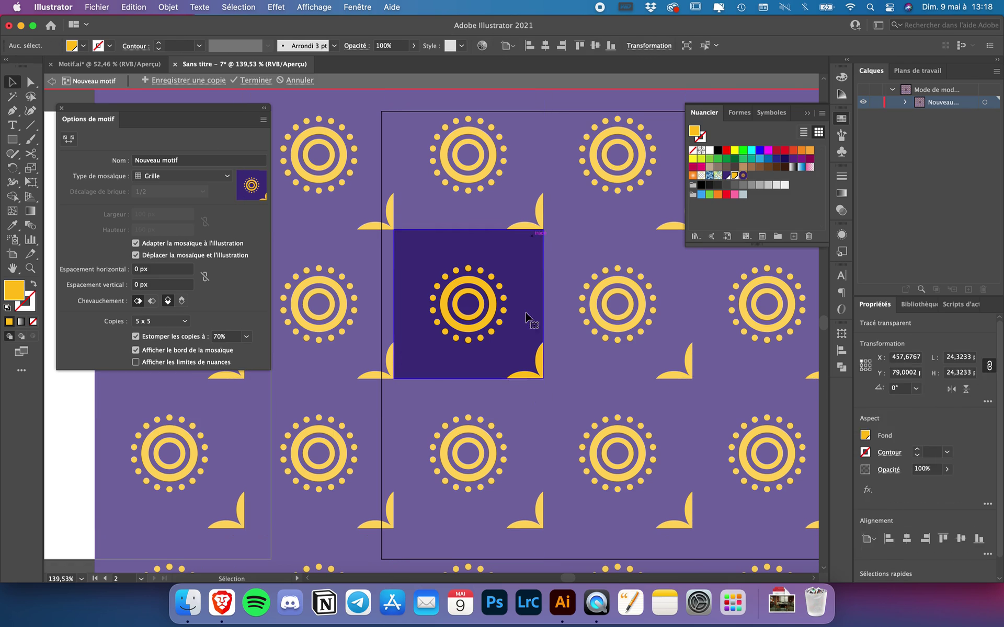
pyautogui.click(528, 372)
pyautogui.press('Delete')
pyautogui.press('Escape')
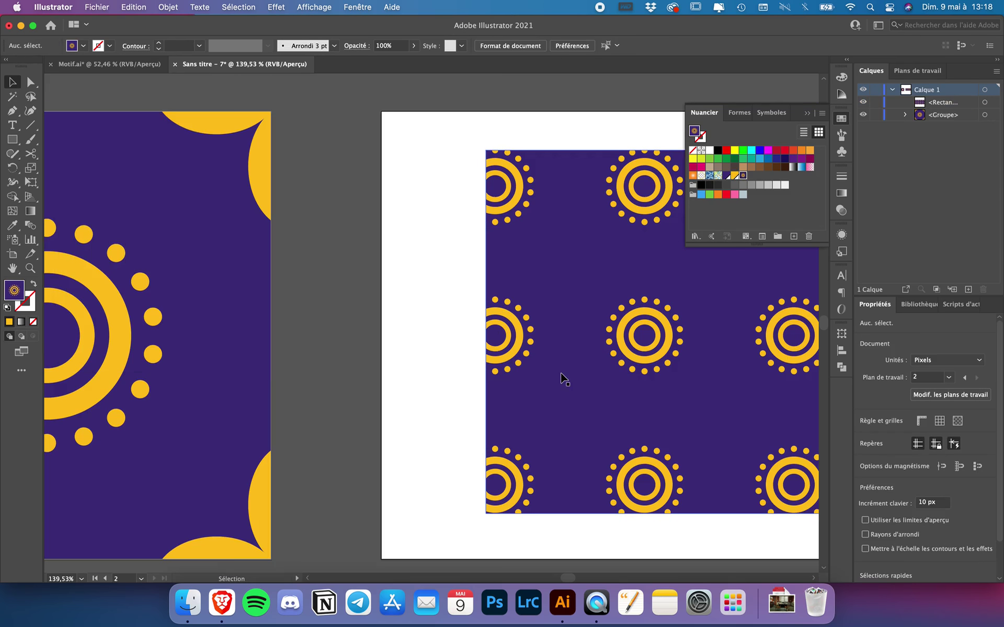
# Undo the deletion of the tile's last corner petal and leave pattern editing
pyautogui.scroll(-5, 497, 374)
pyautogui.hscroll(3, 592, 343)
pyautogui.scroll(-1, 592, 343)
pyautogui.press('super+z')
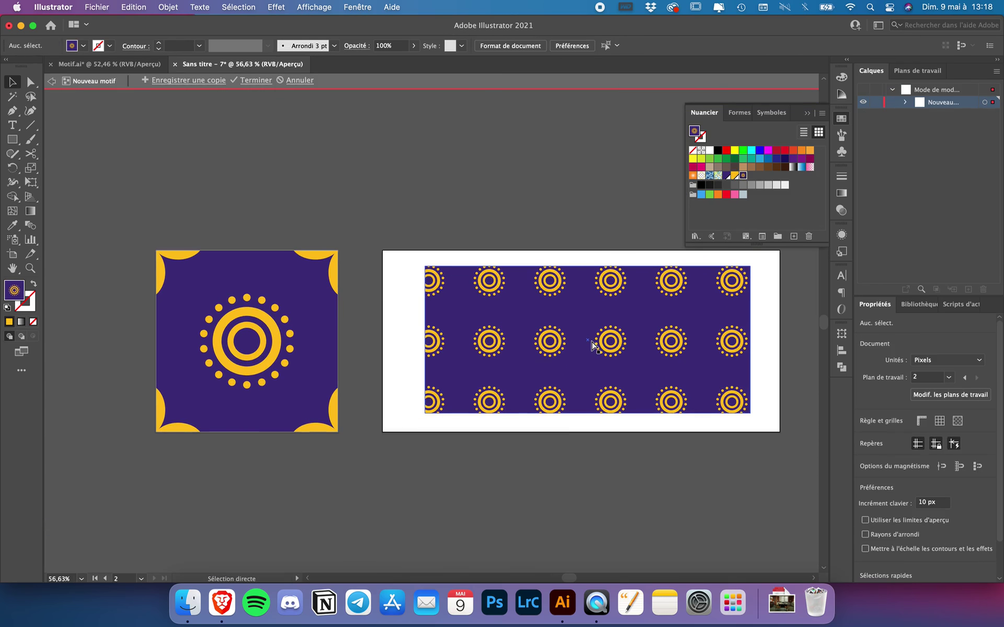
pyautogui.doubleClick(639, 339)
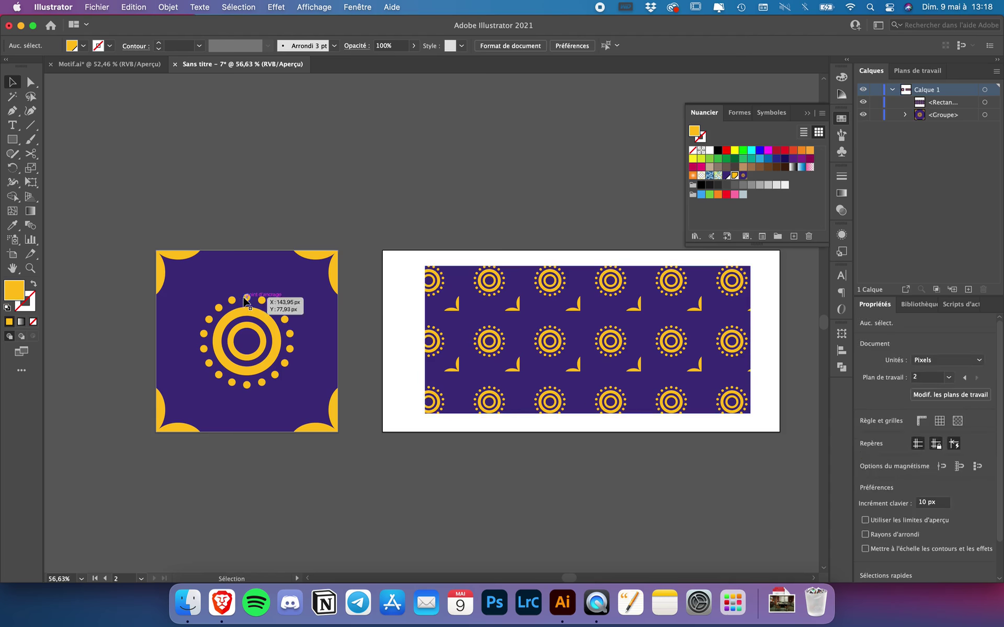
# Clear the selection of the original motif tile and collapse the swatches
pyautogui.click(168, 370)
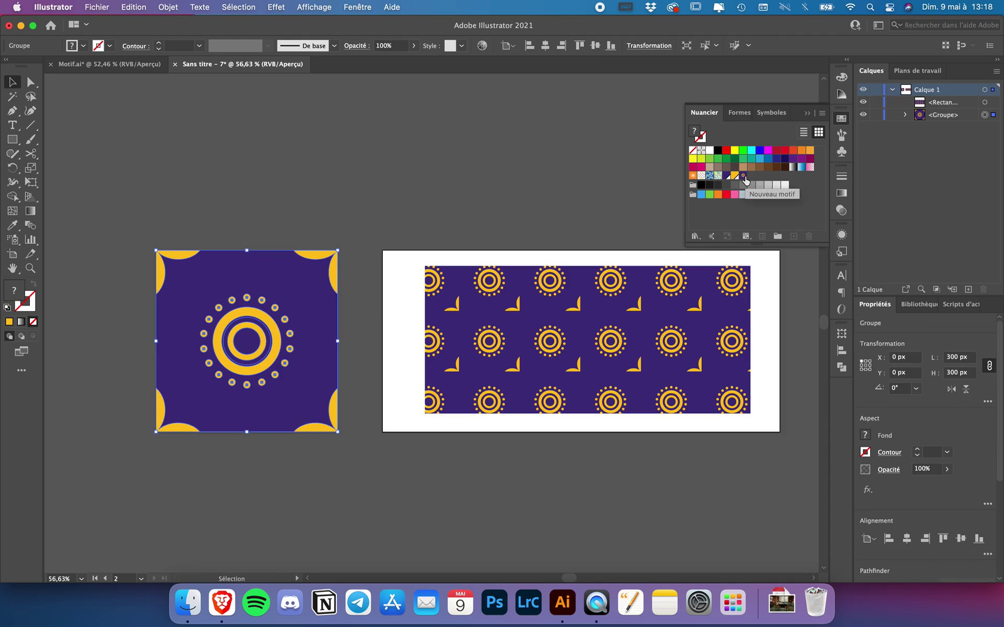
pyautogui.click(318, 175)
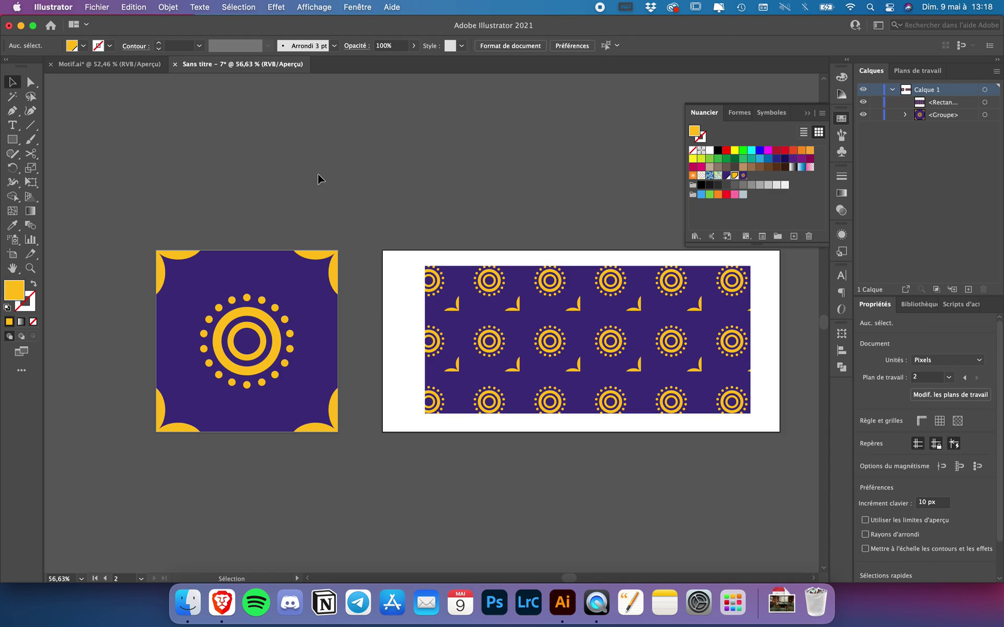
pyautogui.click(717, 115)
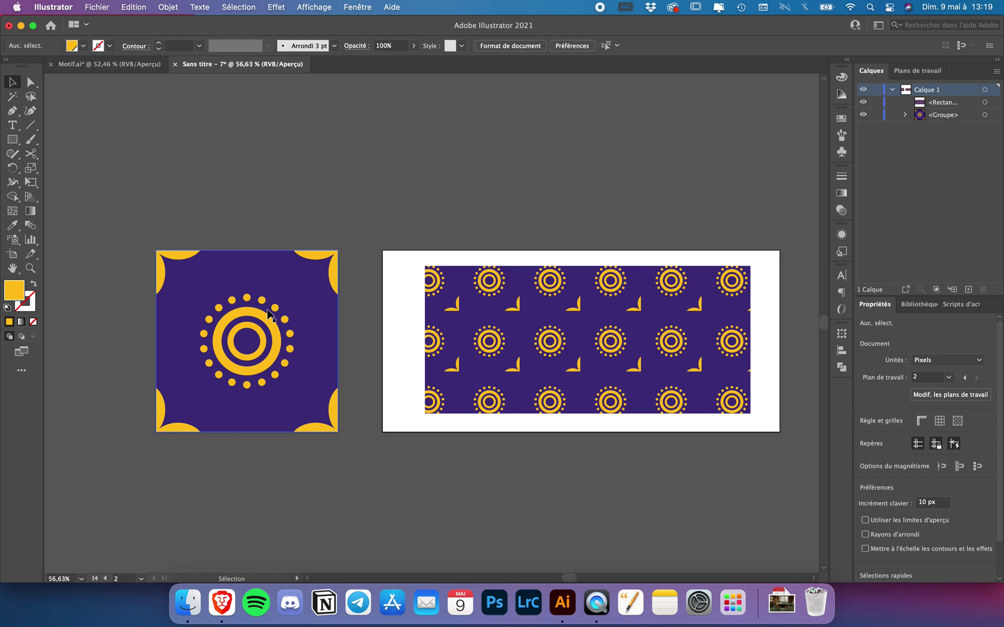
# Create a new A4 portrait print document, 210 x 297 mm, in CMYK colour mode
pyautogui.click(97, 7)
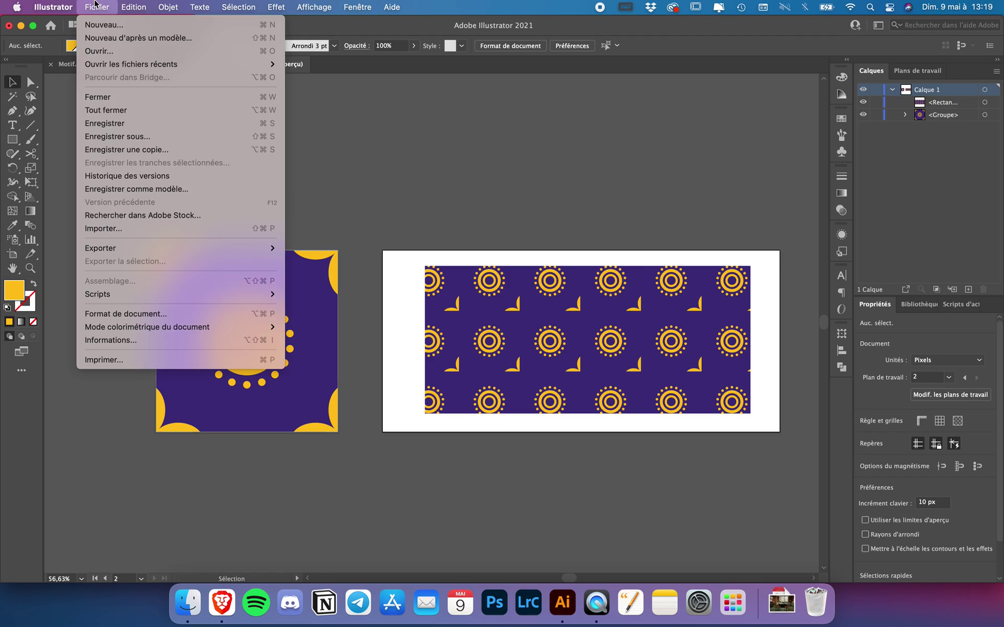
pyautogui.click(113, 23)
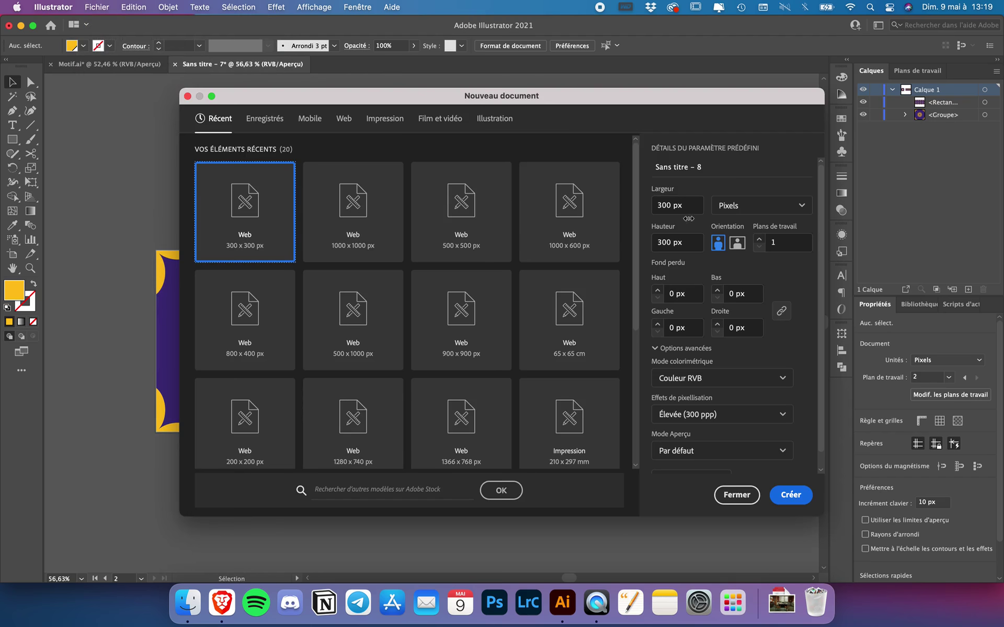
pyautogui.click(380, 119)
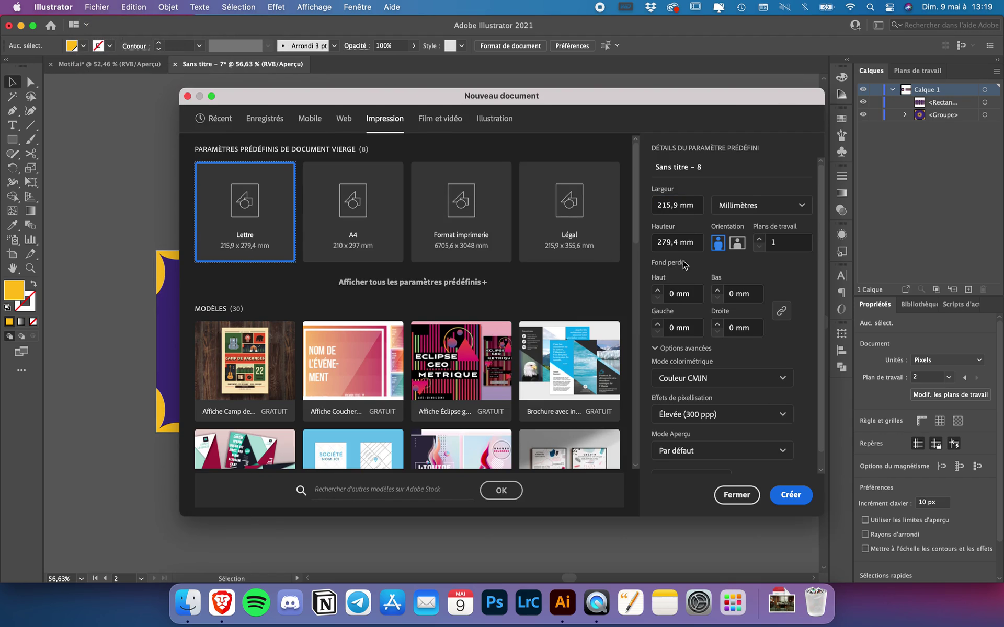
pyautogui.click(342, 223)
pyautogui.click(783, 497)
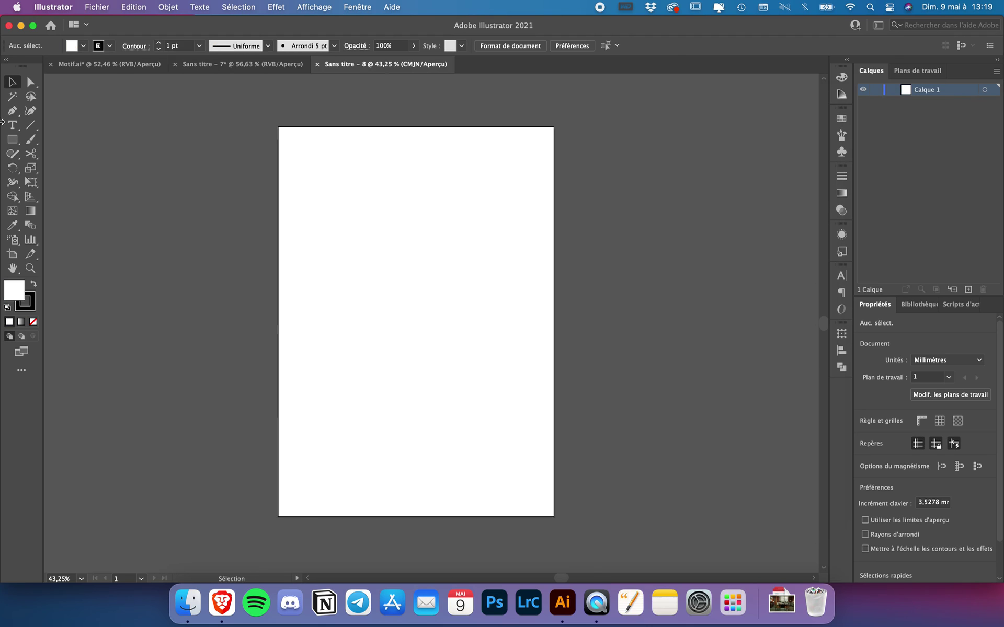
# Draw a rectangle about 178 x 97 mm in the upper part of the A4 page, with no stroke and a dark brown fill
pyautogui.click(13, 140)
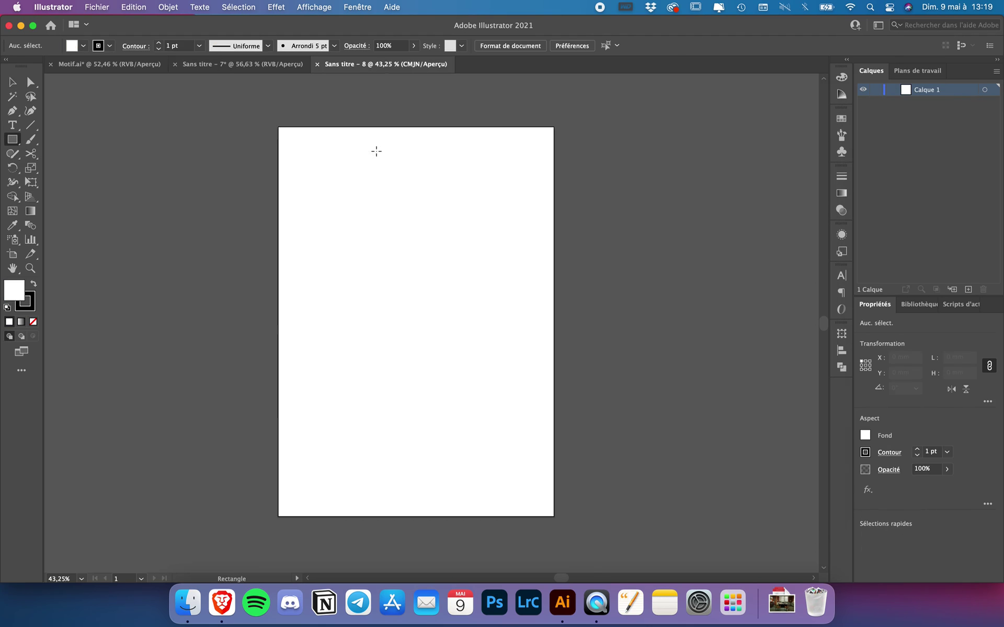
pyautogui.moveTo(295, 141); pyautogui.dragTo(528, 267)
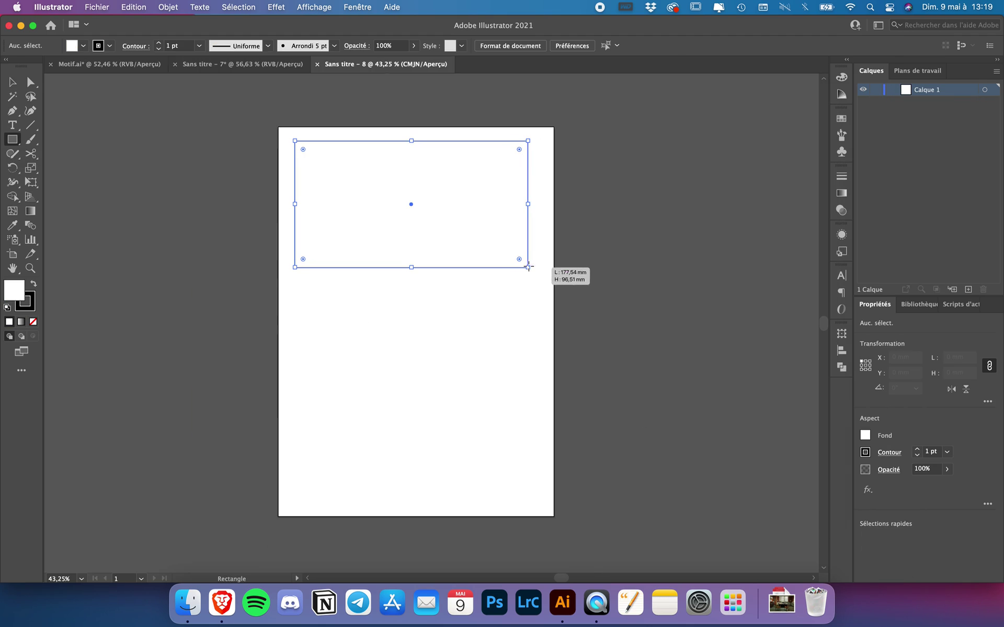
pyautogui.click(110, 46)
pyautogui.click(11, 68)
pyautogui.click(82, 46)
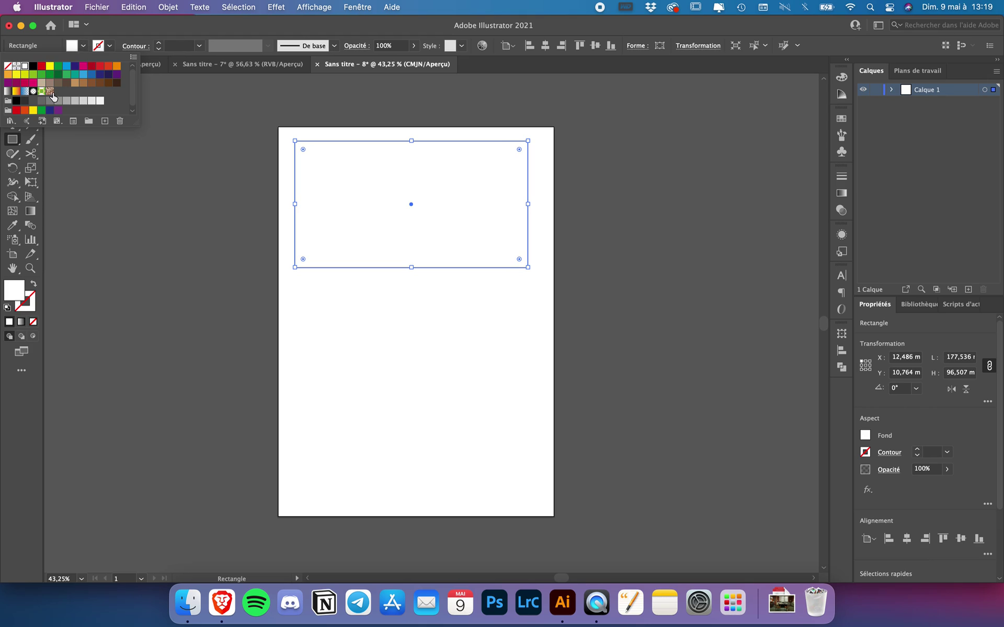
pyautogui.click(65, 83)
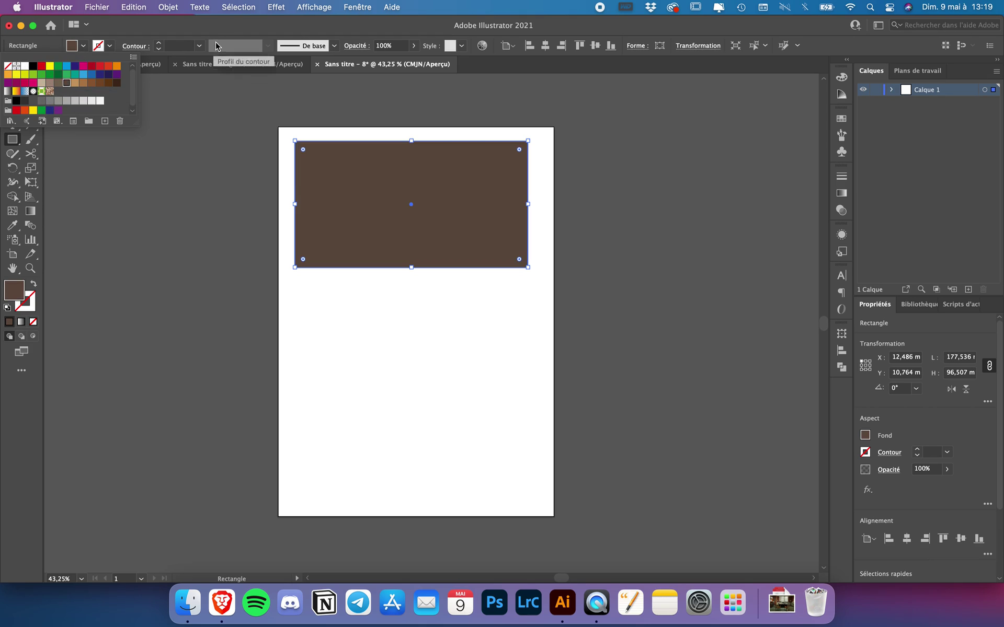
# Copy the grouped motif tile from the Sans titre – 7 document and paste it into the A4 document
pyautogui.click(222, 67)
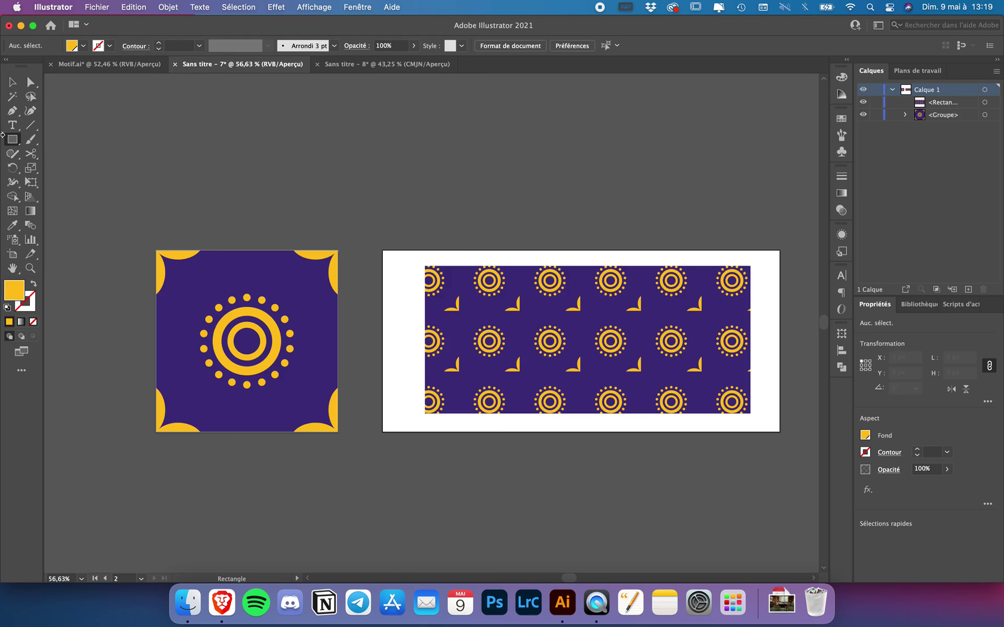
pyautogui.click(11, 83)
pyautogui.click(181, 434)
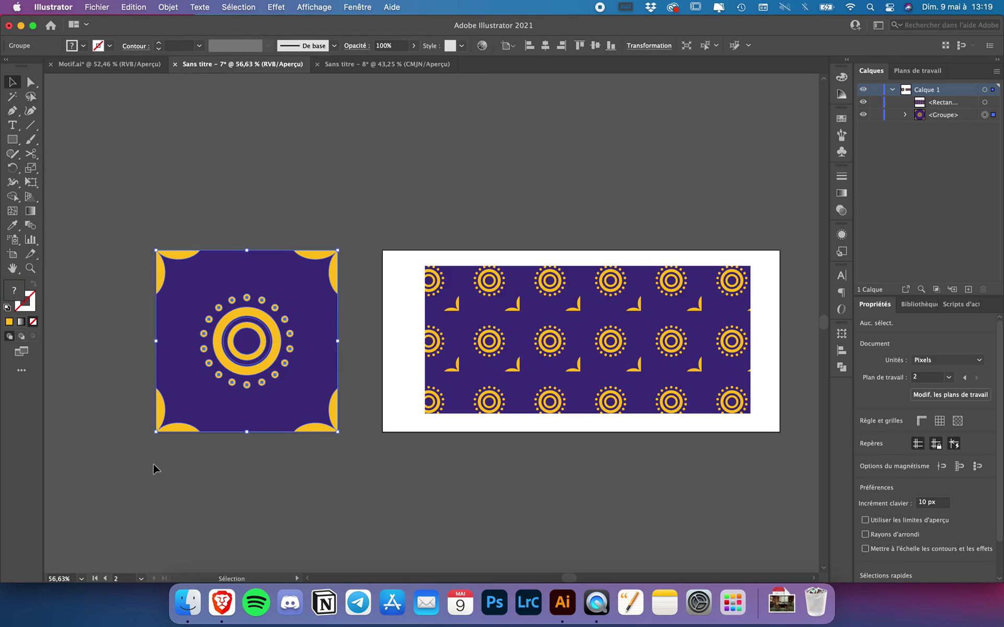
pyautogui.press('super+c')
pyautogui.click(388, 66)
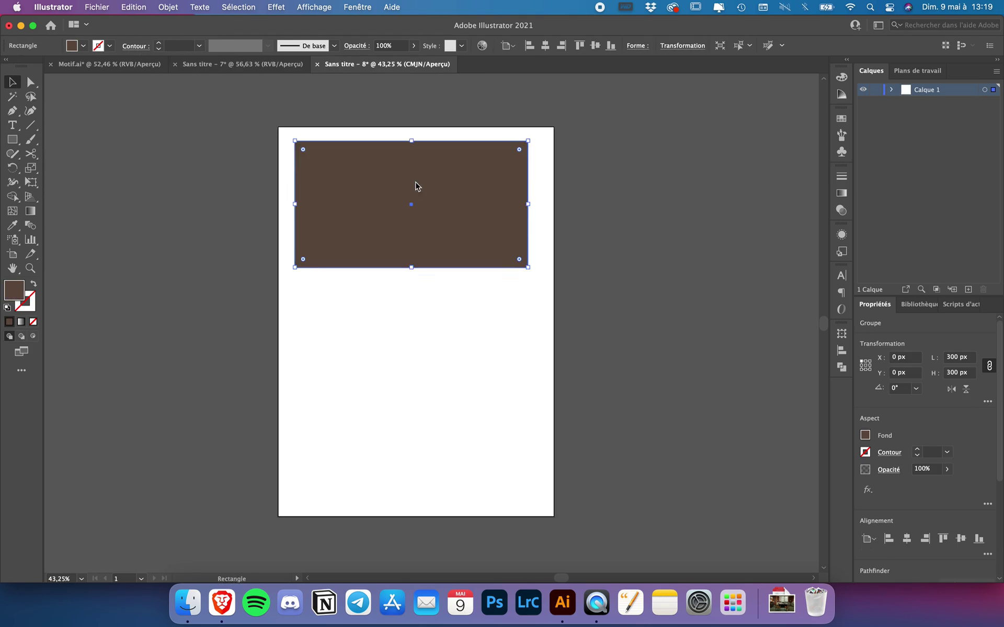
pyautogui.press('super+v')
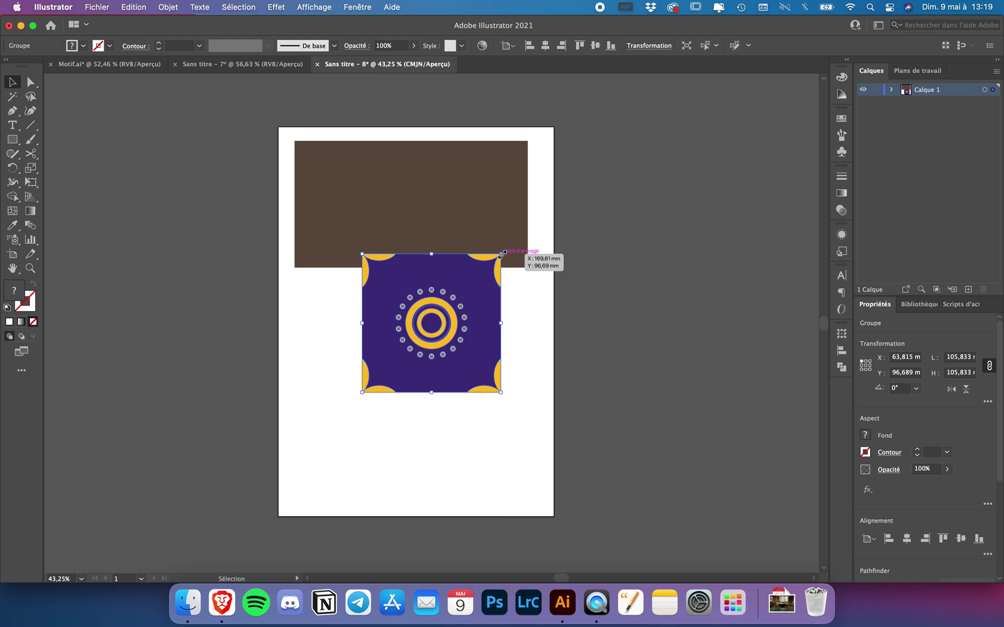
# Scale the pasted motif tile down proportionally to about 17 mm square, keeping it below the brown rectangle
pyautogui.moveTo(502, 255); pyautogui.dragTo(383, 302)
pyautogui.click(429, 363)
pyautogui.click(394, 360)
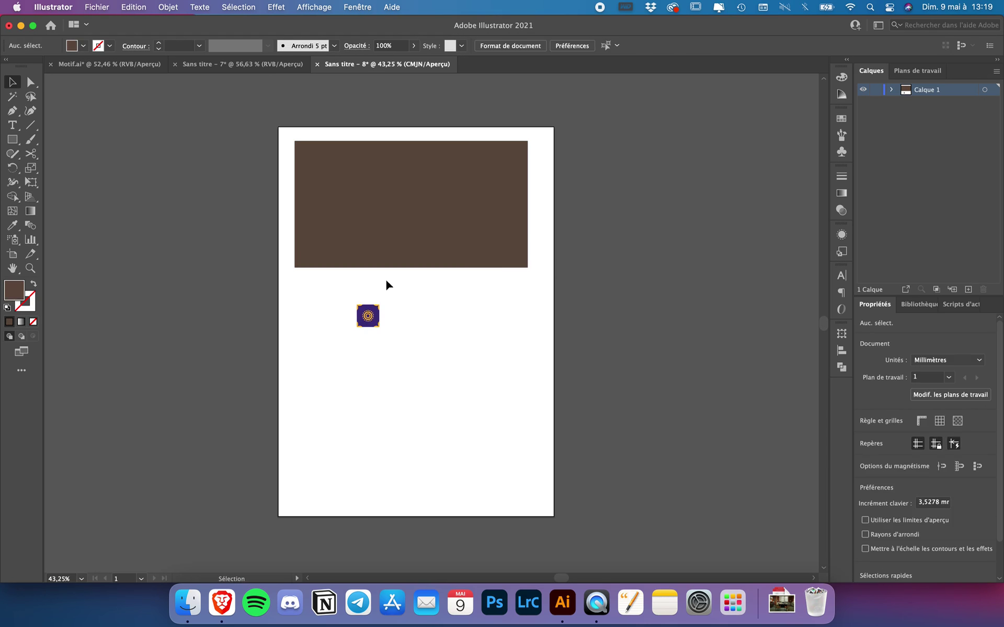
# Make a pattern from the small motif tile with the default grid tiling and finish editing it
pyautogui.click(371, 316)
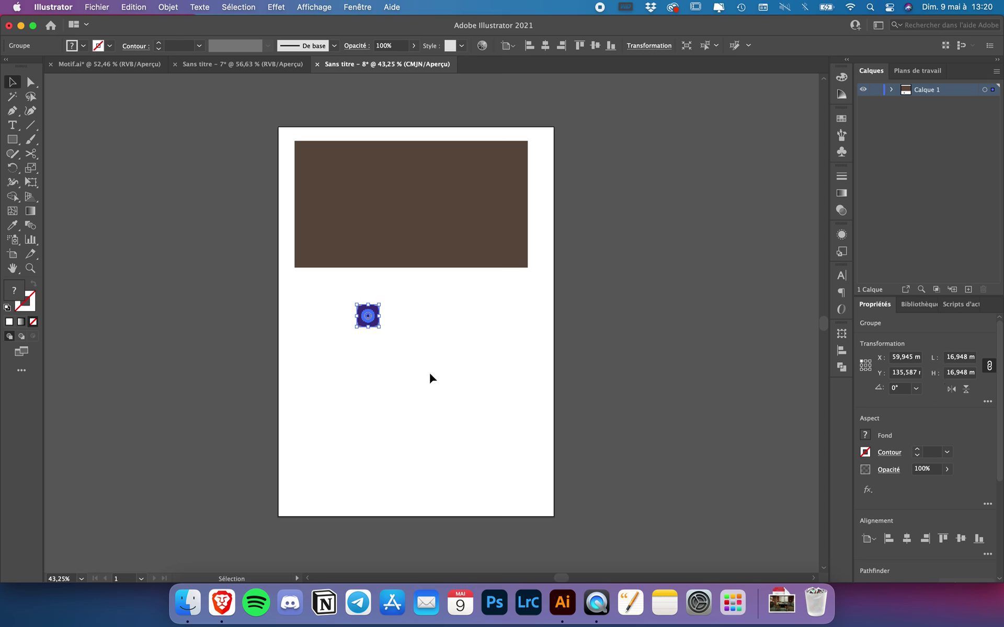
pyautogui.click(168, 7)
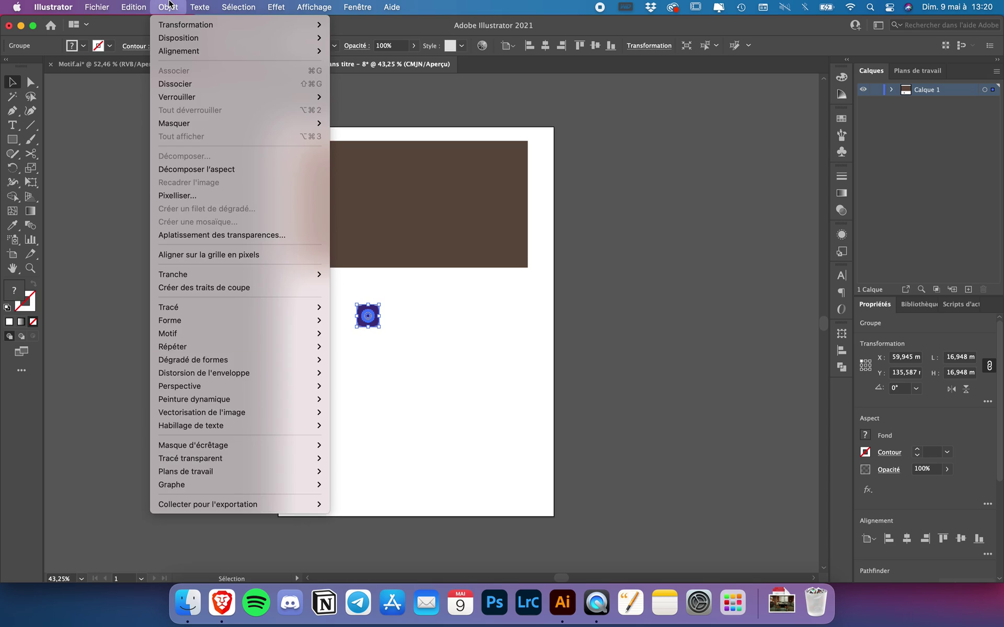
pyautogui.moveTo(214, 309)
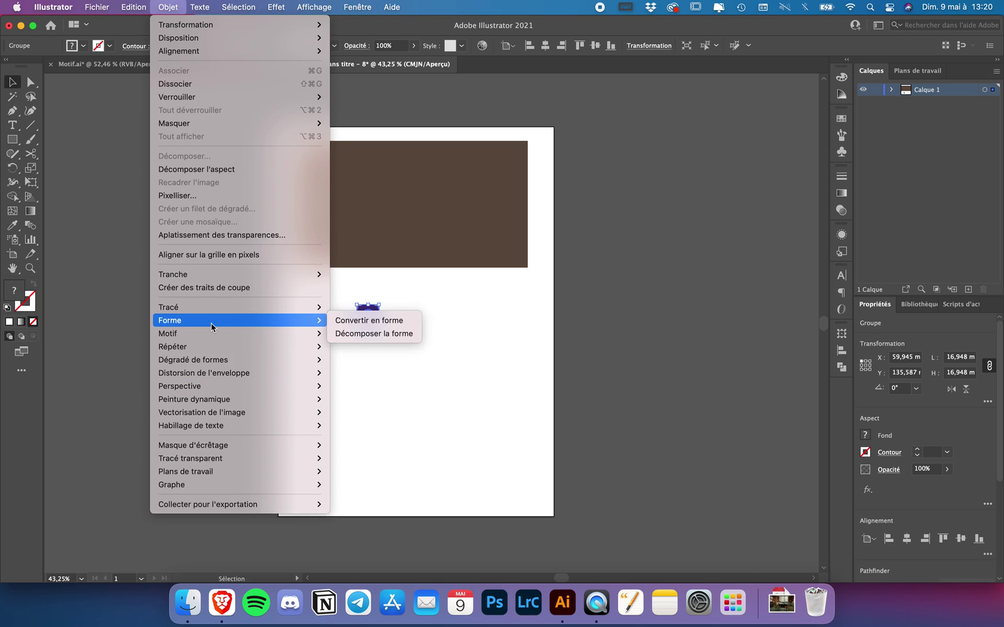
pyautogui.moveTo(212, 334)
pyautogui.click(339, 335)
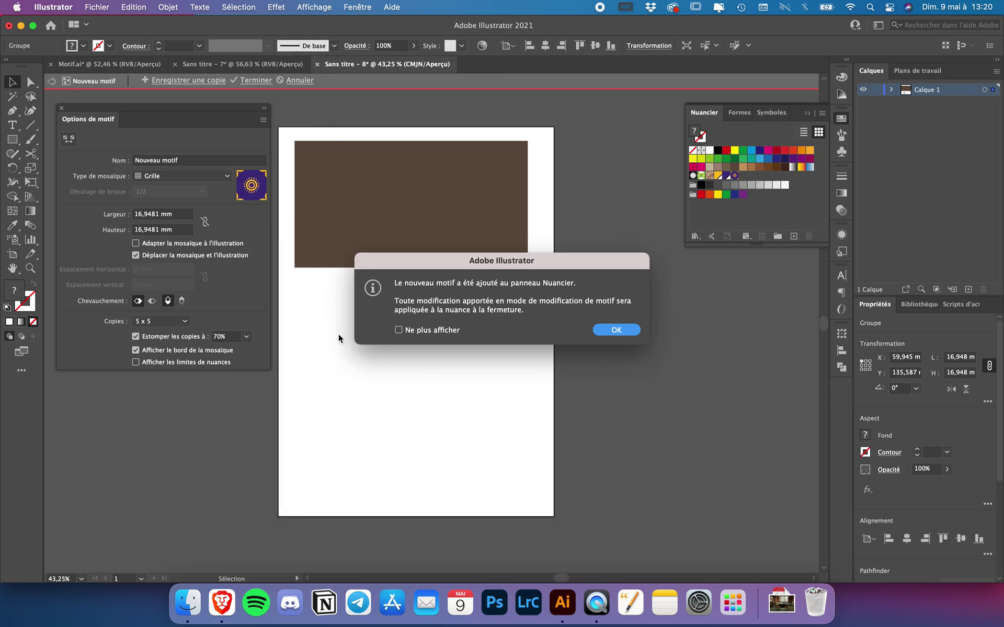
pyautogui.click(635, 335)
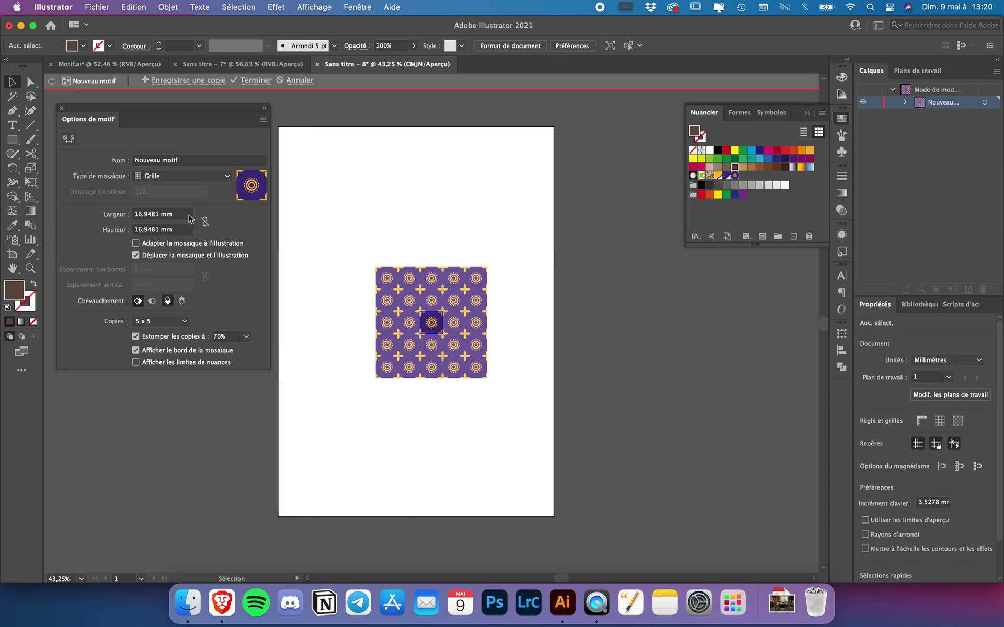
pyautogui.click(255, 80)
# Fill the brown rectangle with the new motif pattern and move it to about X 19.8 mm, Y 14.9 mm
pyautogui.click(422, 186)
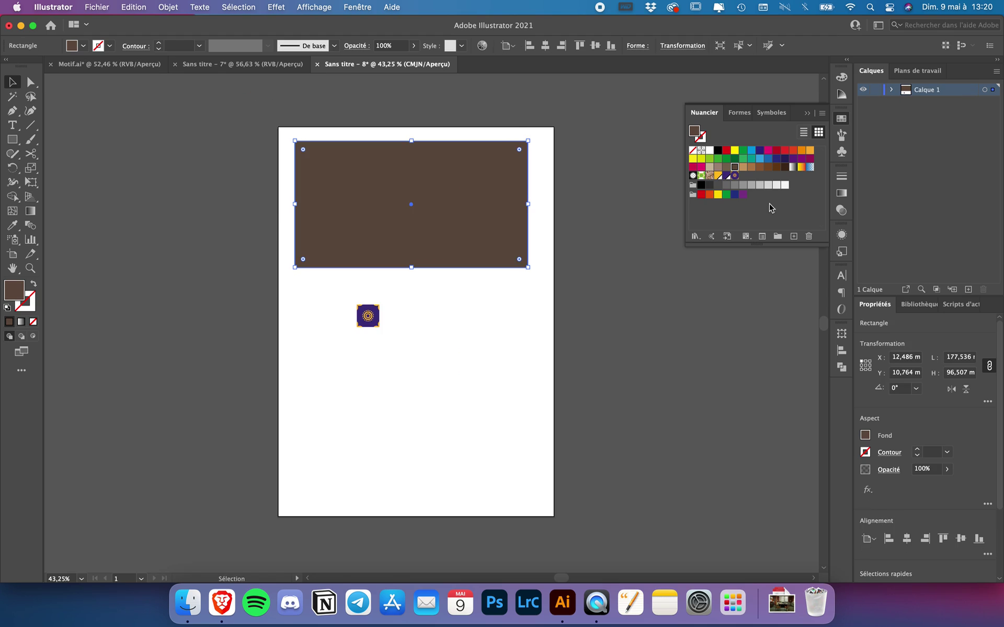
pyautogui.click(735, 177)
pyautogui.click(456, 318)
pyautogui.moveTo(420, 201)
pyautogui.mouseDown()
pyautogui.moveTo(433, 215)
pyautogui.moveTo(401, 214)
pyautogui.moveTo(420, 195)
pyautogui.moveTo(491, 230)
pyautogui.moveTo(419, 228)
pyautogui.moveTo(431, 204)
pyautogui.mouseUp()
# Draw an ellipse about 84 × 116 mm with the motif pattern fill on the page below the patterned rectangle, and deselect it
pyautogui.click(12, 140)
pyautogui.click(84, 168)
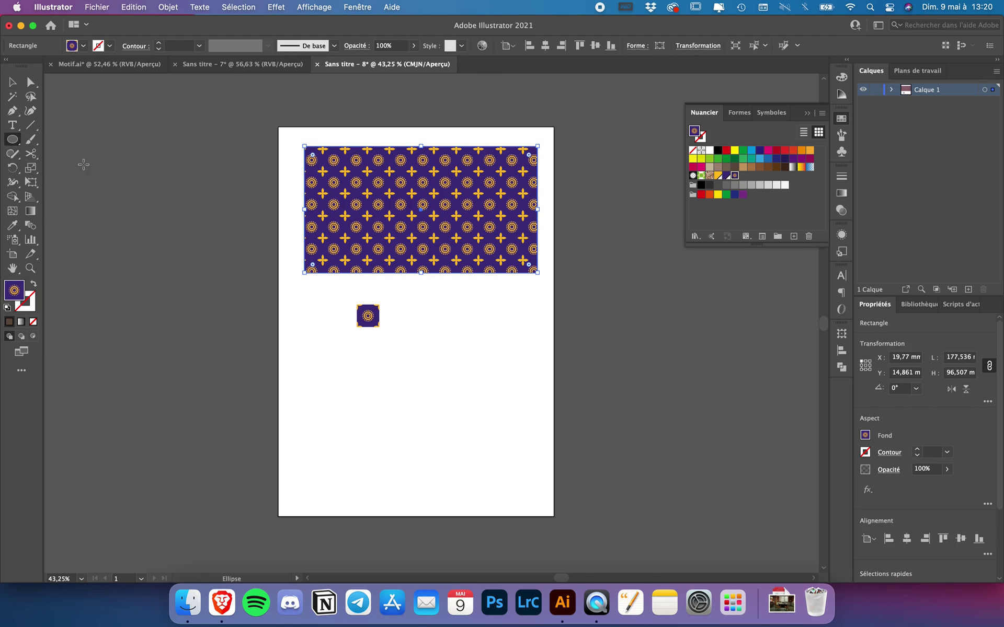
pyautogui.moveTo(413, 320); pyautogui.dragTo(524, 472)
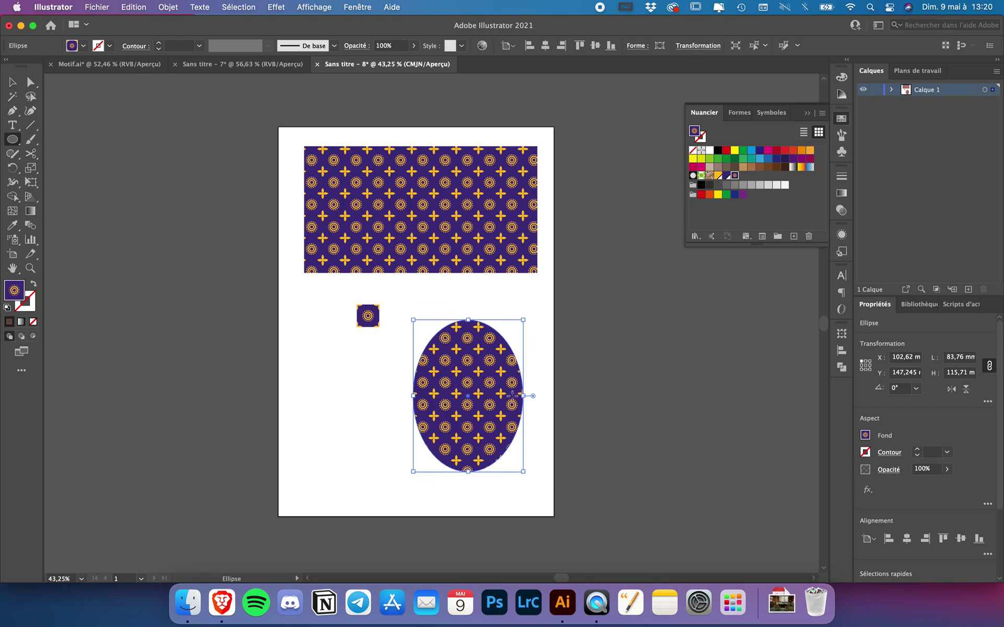
pyautogui.click(726, 175)
pyautogui.click(735, 176)
pyautogui.click(12, 82)
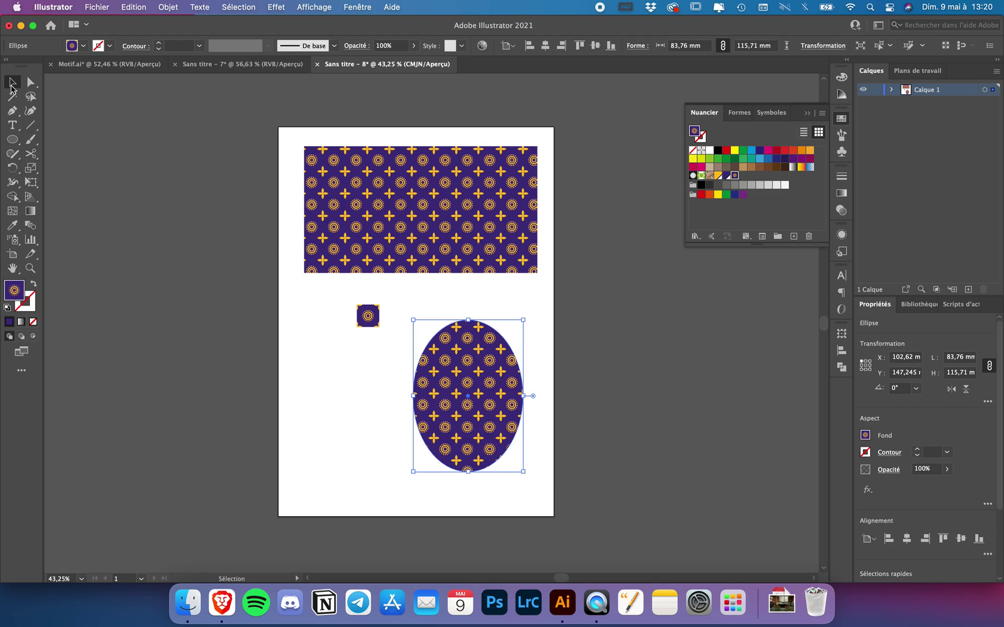
pyautogui.click(319, 378)
# Move the patterned ellipse to about X 88.8 mm, Y 156.7 mm and expand its fill into editable artwork
pyautogui.scroll(3, 473, 385)
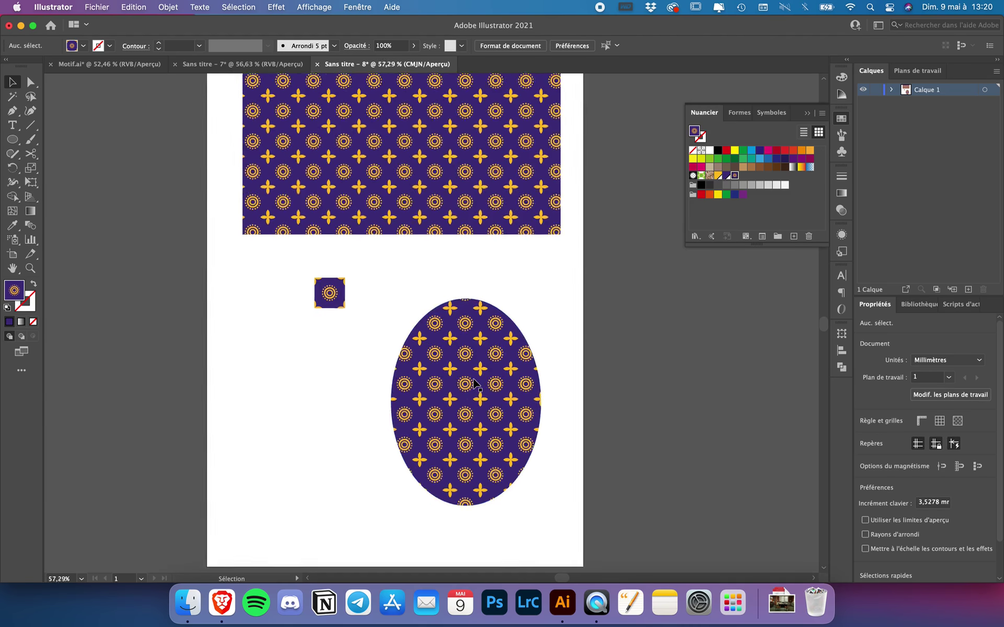
pyautogui.click(713, 114)
pyautogui.moveTo(472, 396); pyautogui.dragTo(447, 377)
pyautogui.scroll(-3, 457, 391)
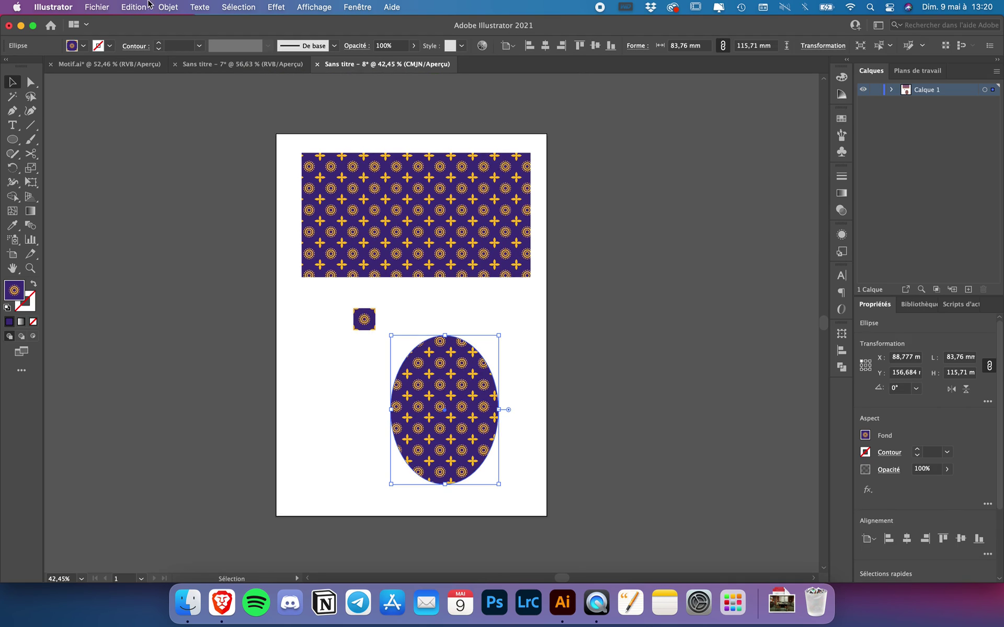
pyautogui.click(167, 7)
pyautogui.click(195, 156)
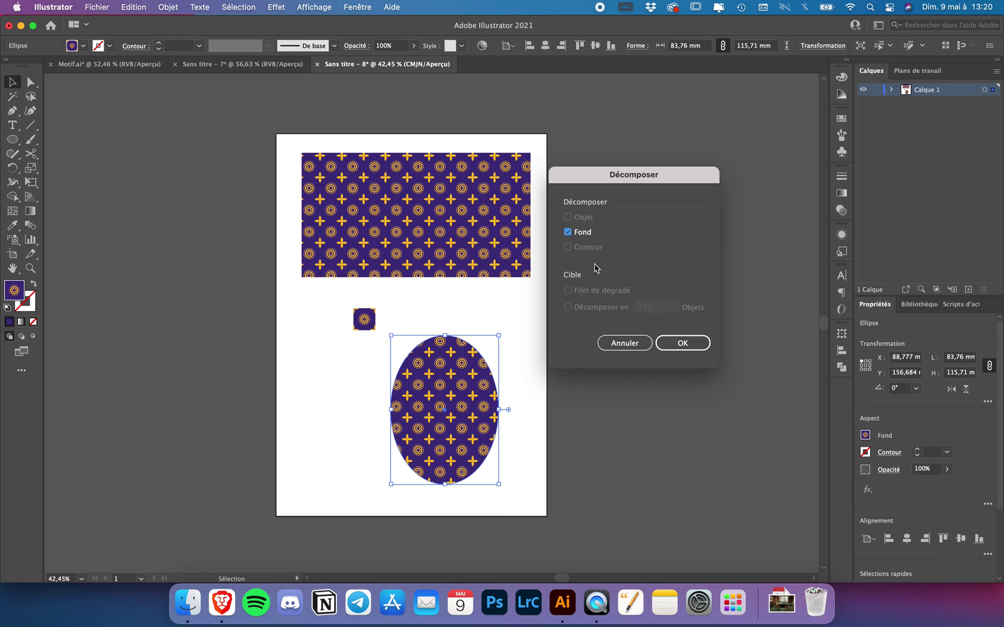
pyautogui.click(680, 343)
# Squash the expanded ellipse from its upper edge to about a third of its height, and shorten the patterned rectangle to about 87.6 mm high
pyautogui.moveTo(458, 380); pyautogui.dragTo(471, 356)
pyautogui.moveTo(458, 314); pyautogui.dragTo(463, 413)
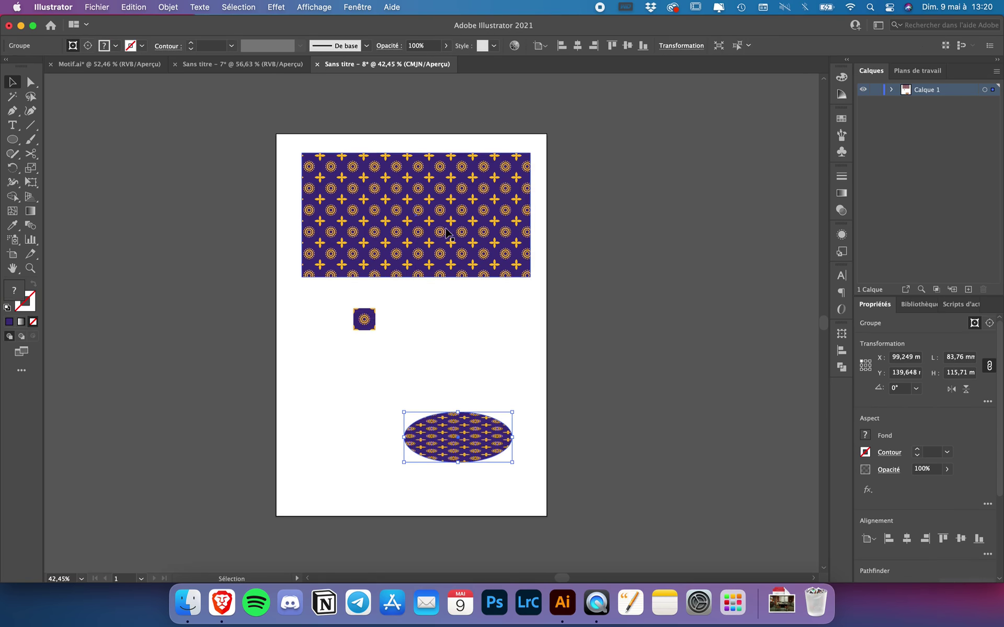
pyautogui.click(417, 157)
pyautogui.moveTo(418, 153)
pyautogui.mouseDown()
pyautogui.moveTo(411, 233)
pyautogui.moveTo(411, 140)
pyautogui.moveTo(410, 178)
pyautogui.moveTo(411, 165)
pyautogui.mouseUp()
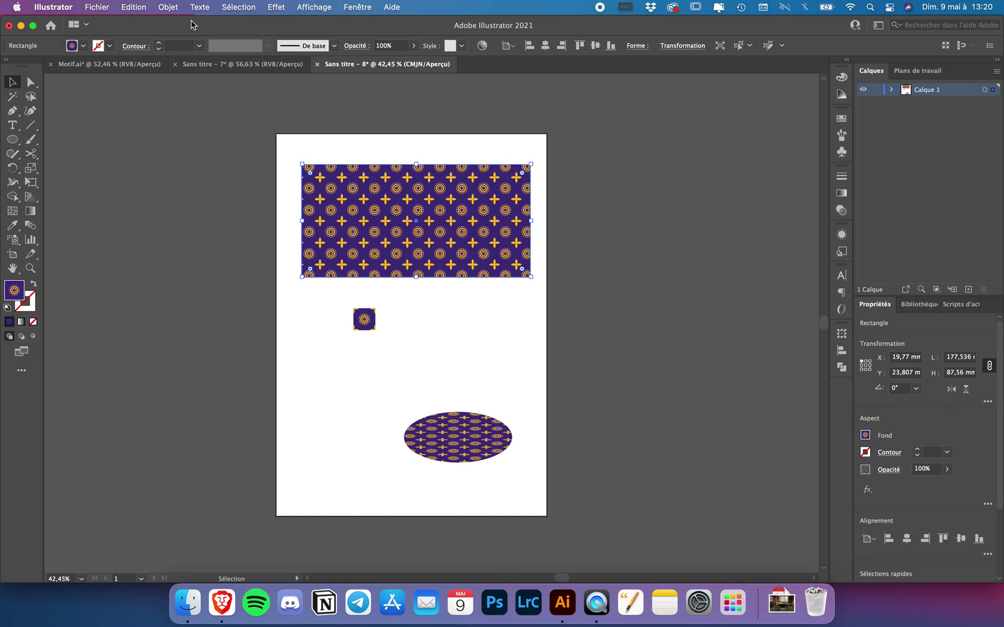
# Review the motif tiles and their patterns in the Sans titre – 7 and Motif.ai documents
pyautogui.click(227, 65)
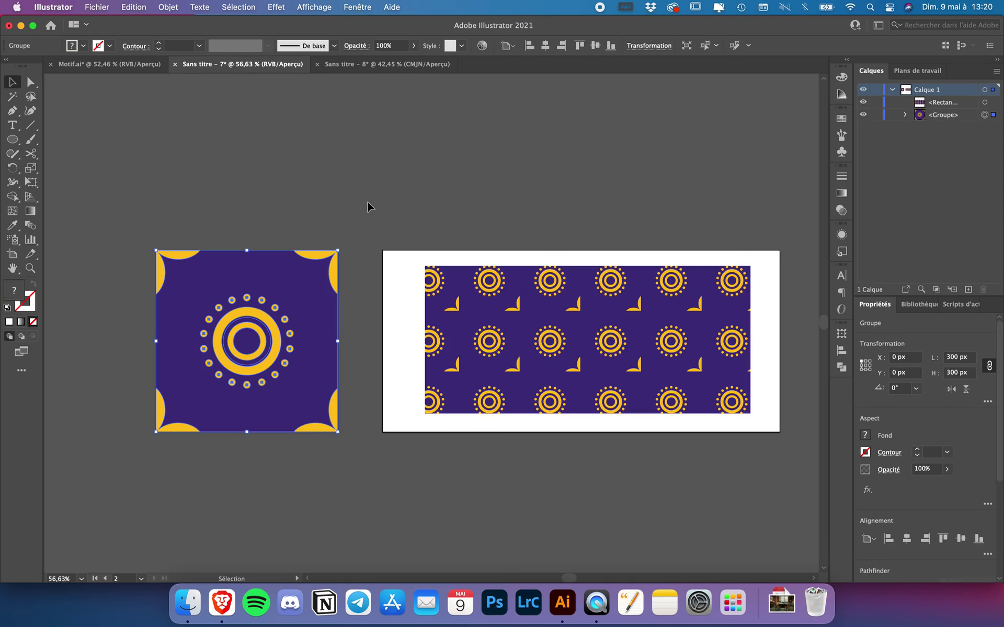
pyautogui.click(367, 202)
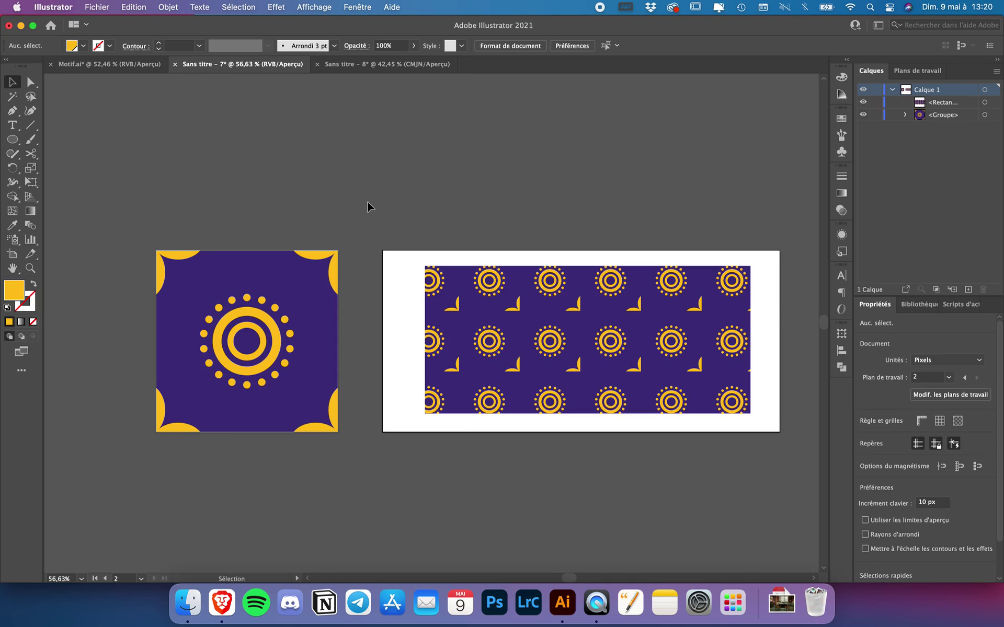
pyautogui.scroll(3, 367, 202)
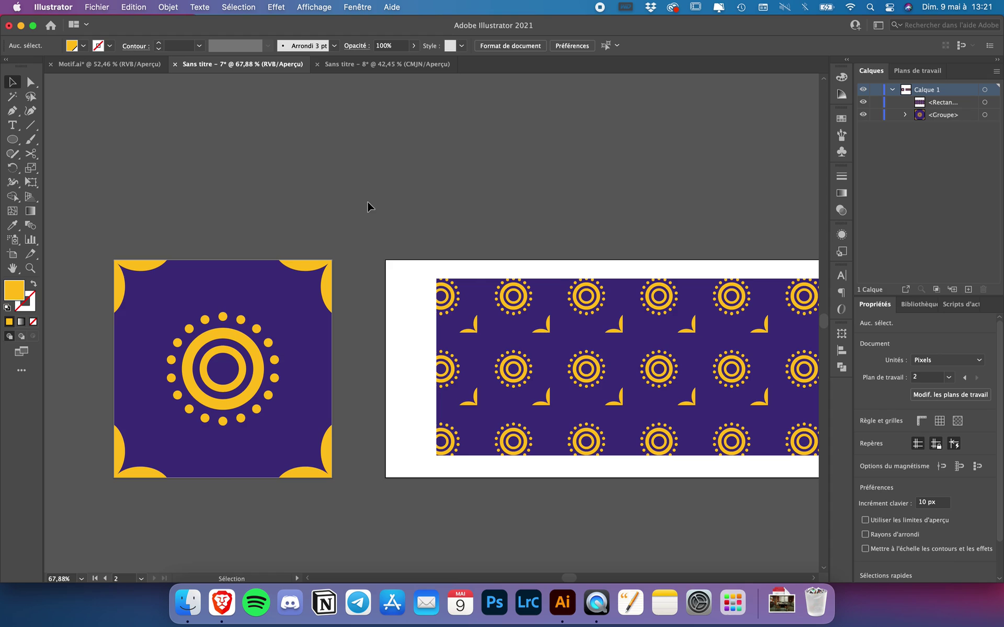
pyautogui.click(116, 66)
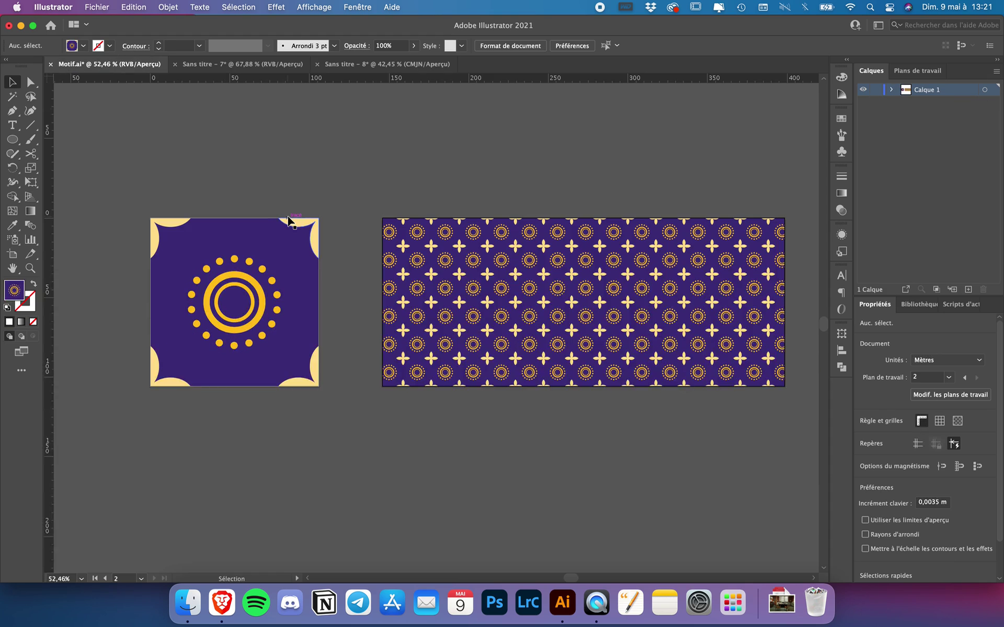